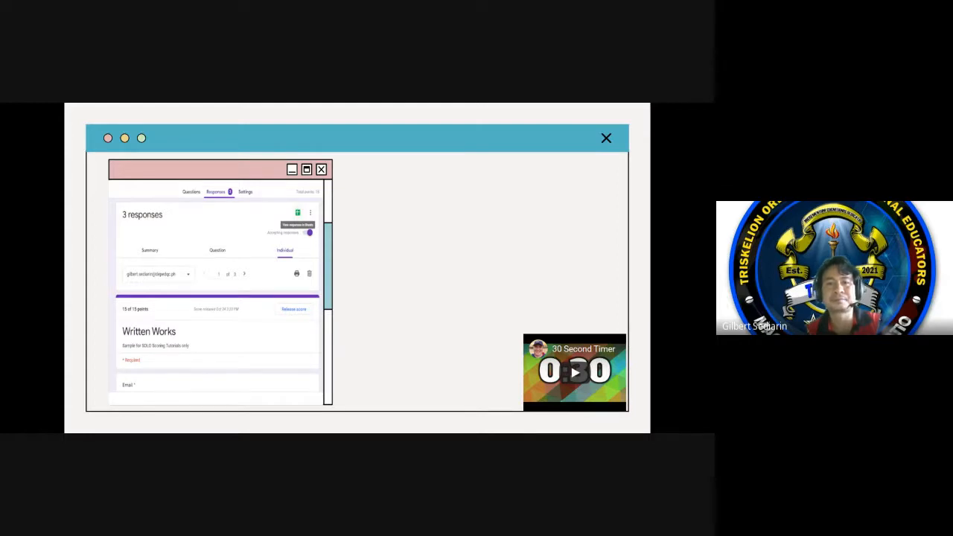
Step: Switch to the Written Works form in Google Forms and view its questions and its responses
key("alt+Tab")
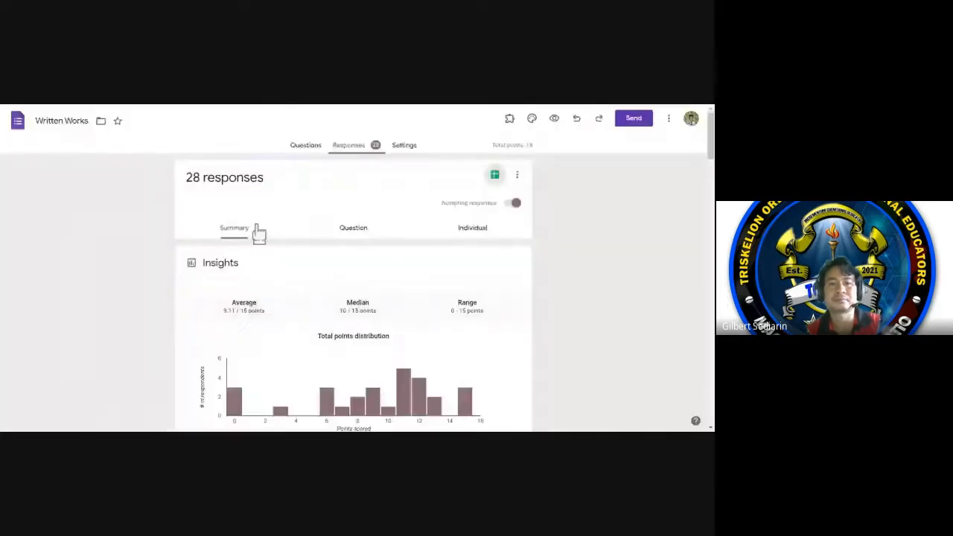
left_click(307, 147)
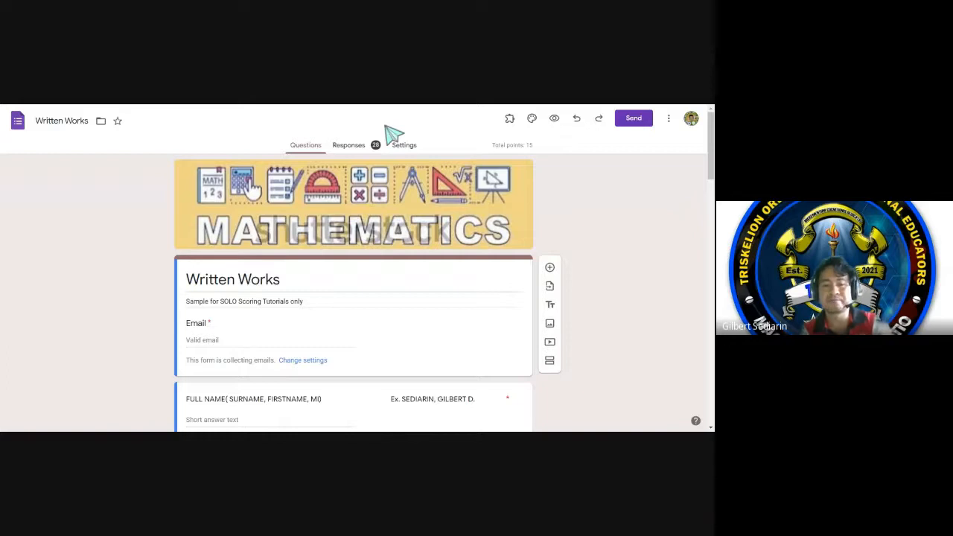
left_click(352, 150)
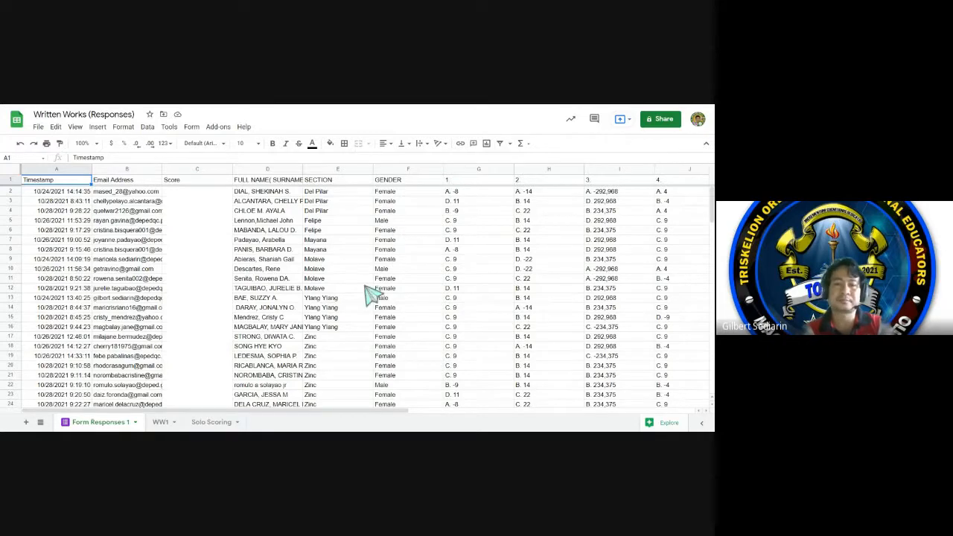
Step: Open the Solo Scoring sheet of the responses spreadsheet and examine the Item, Answer and Score columns and item 1's answer options
left_click(213, 422)
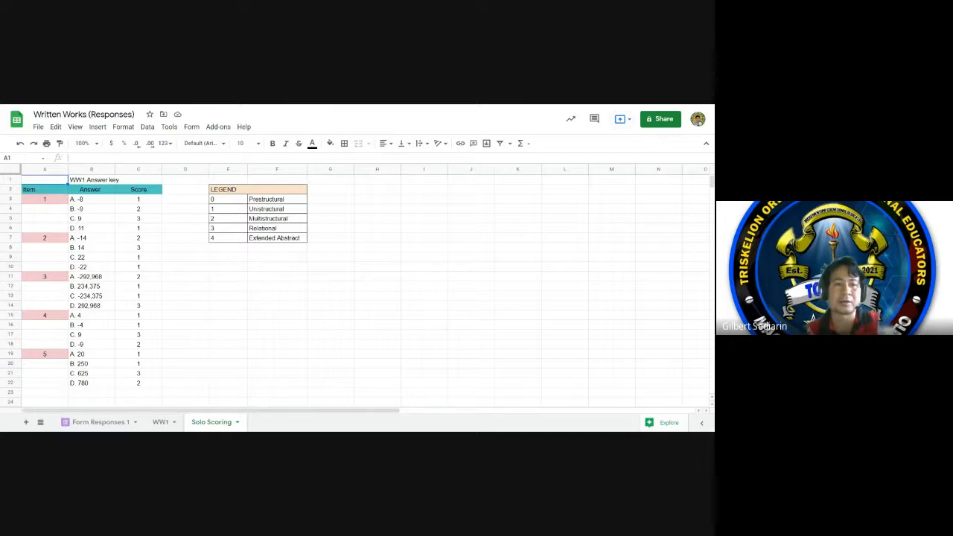
left_click(34, 191)
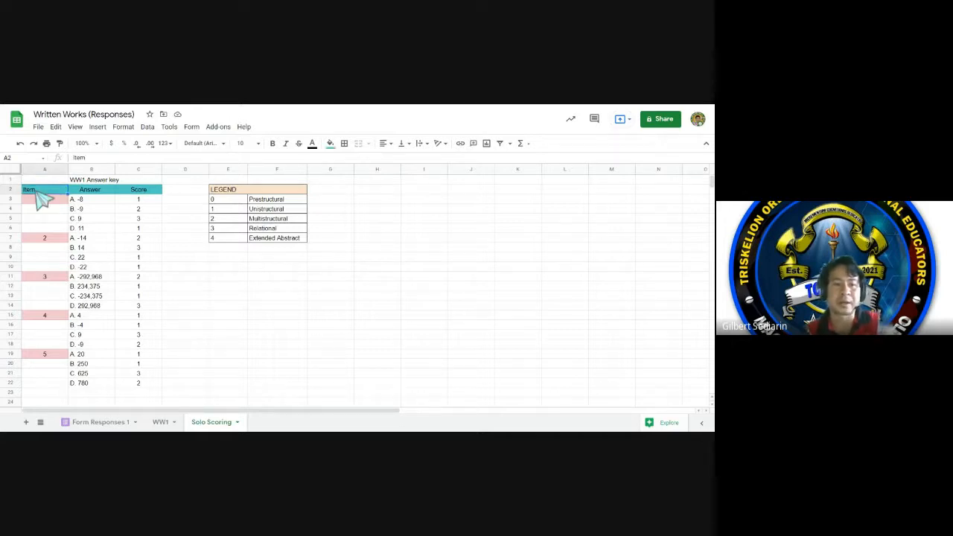
left_click(94, 192)
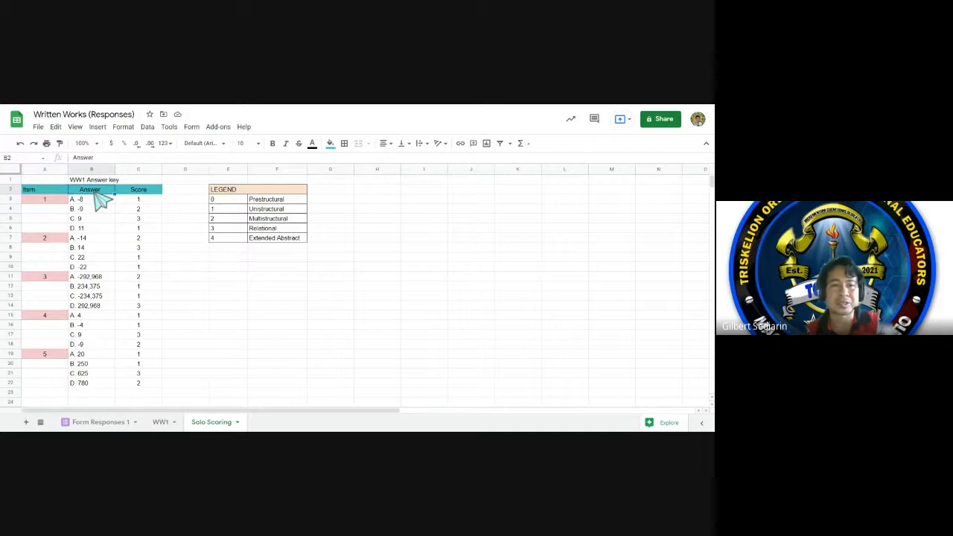
left_click(146, 190)
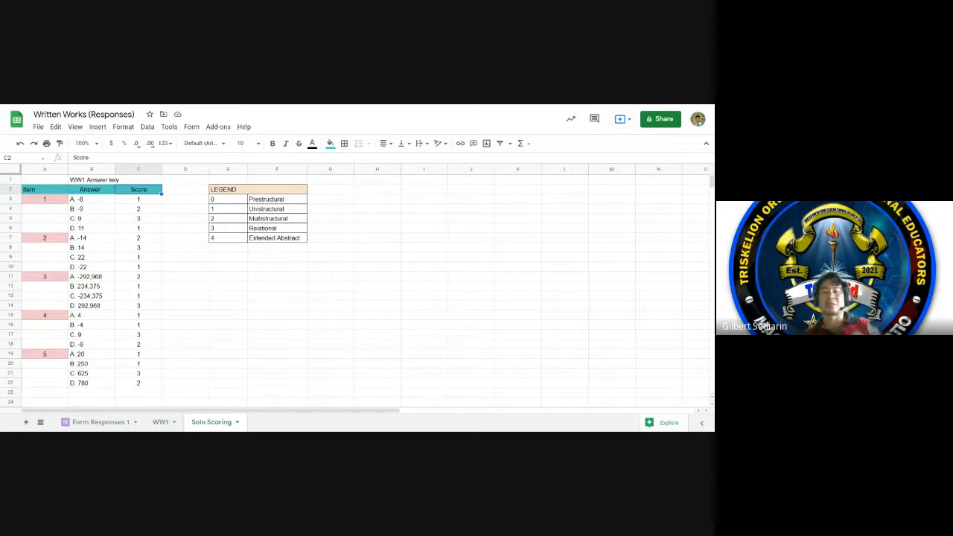
left_click(87, 200)
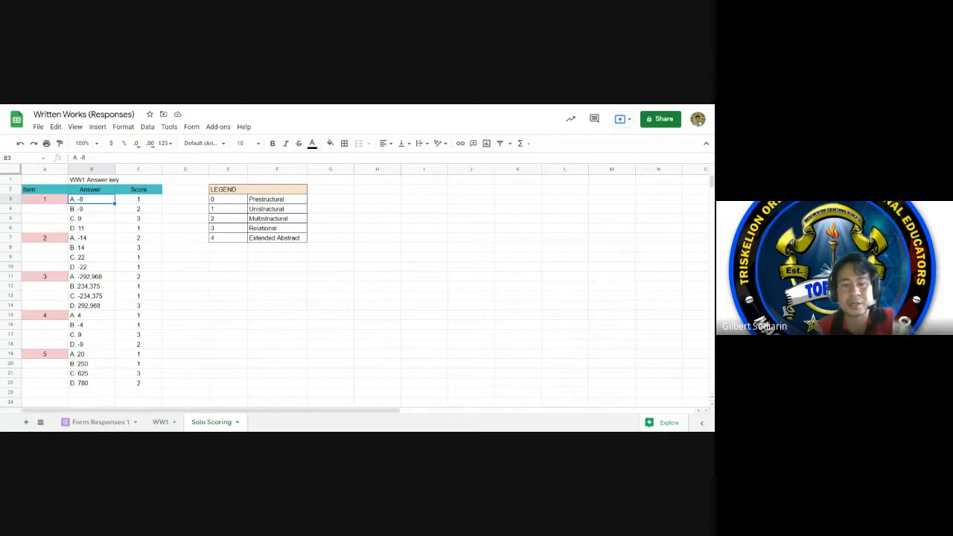
left_click(91, 209)
key("Down")
key("Down")
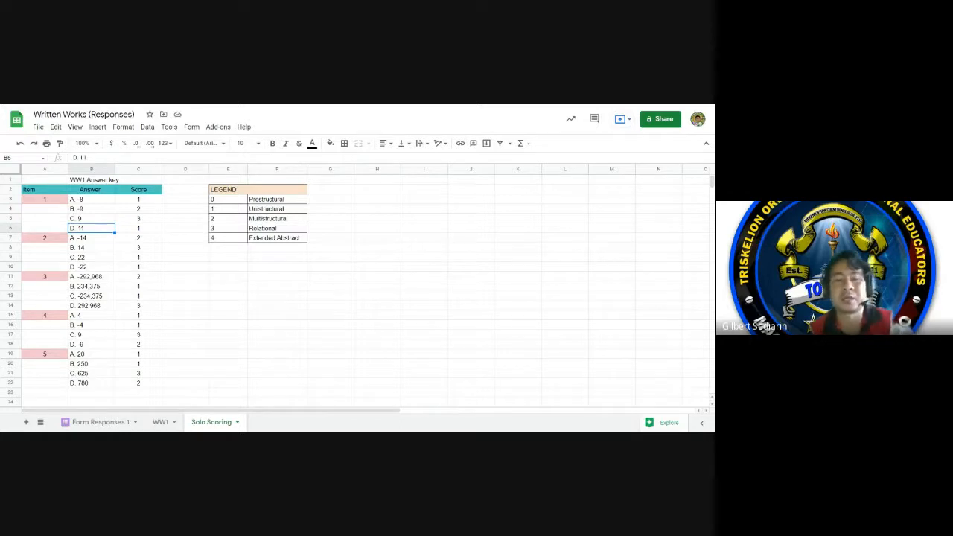
left_click(105, 201)
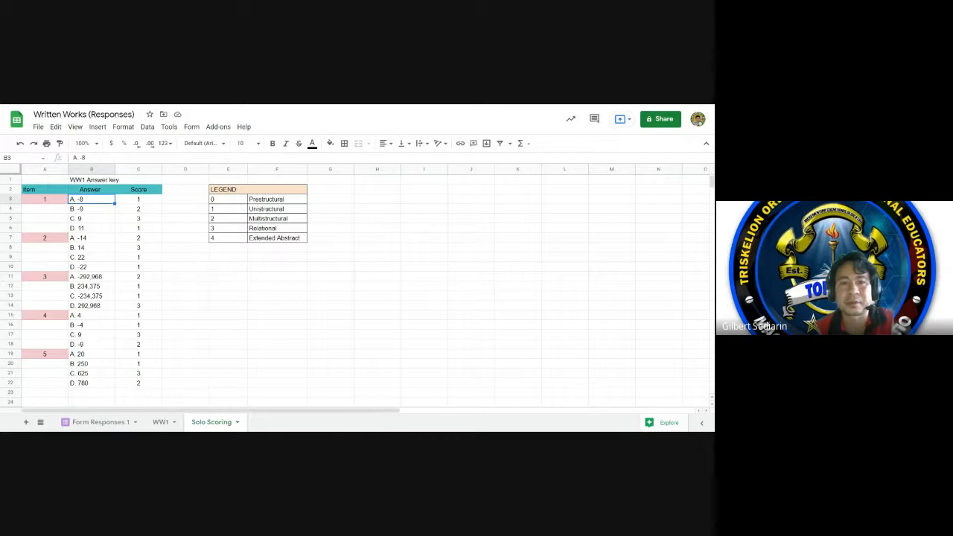
Step: Return to the Written Works form's questions and copy option "A. -8" of question 1
key("ctrl+Tab")
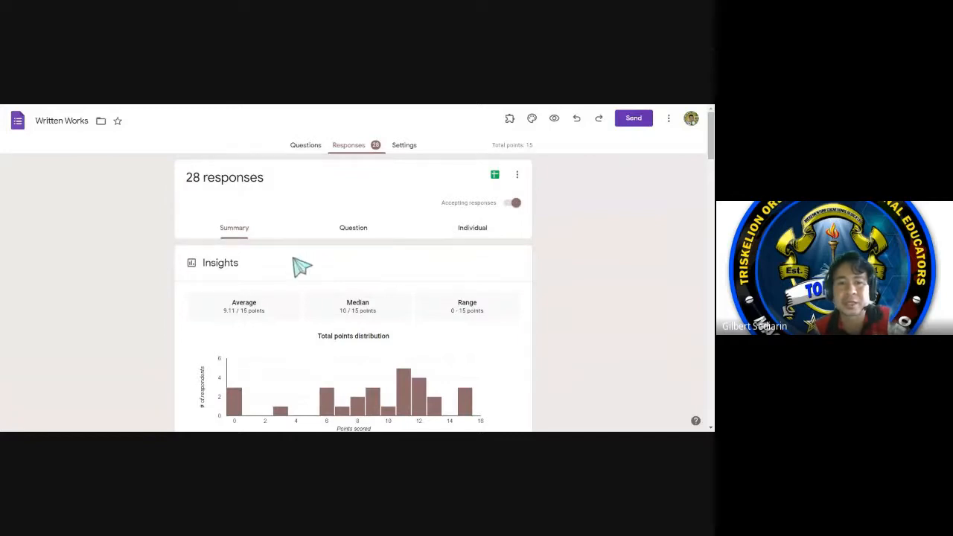
scroll(279, 195, "down", 1)
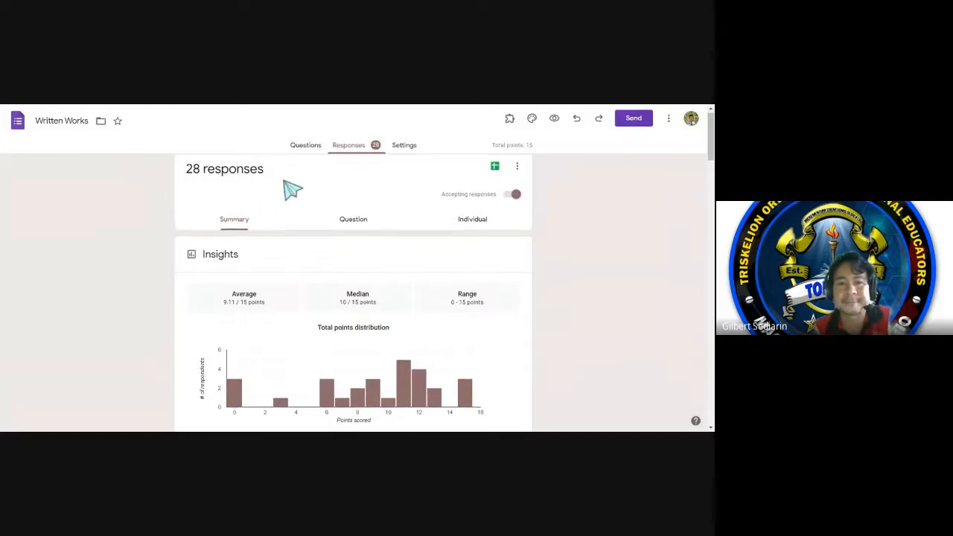
left_click(309, 146)
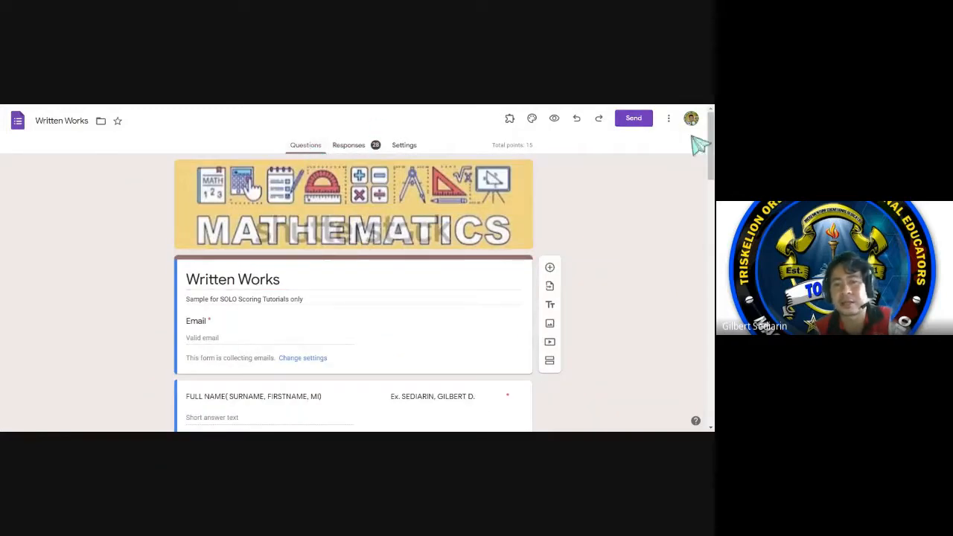
scroll(251, 186, "down", 7)
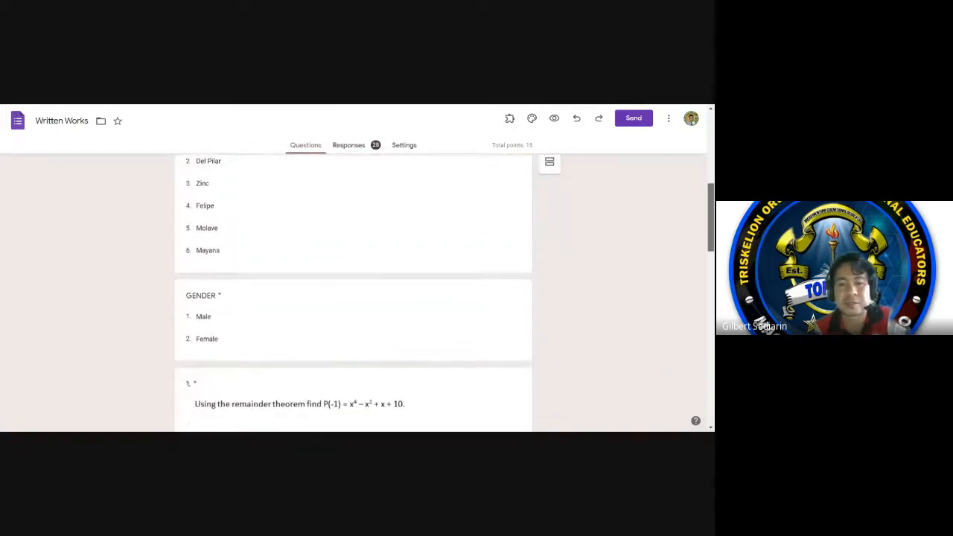
scroll(240, 272, "down", 2)
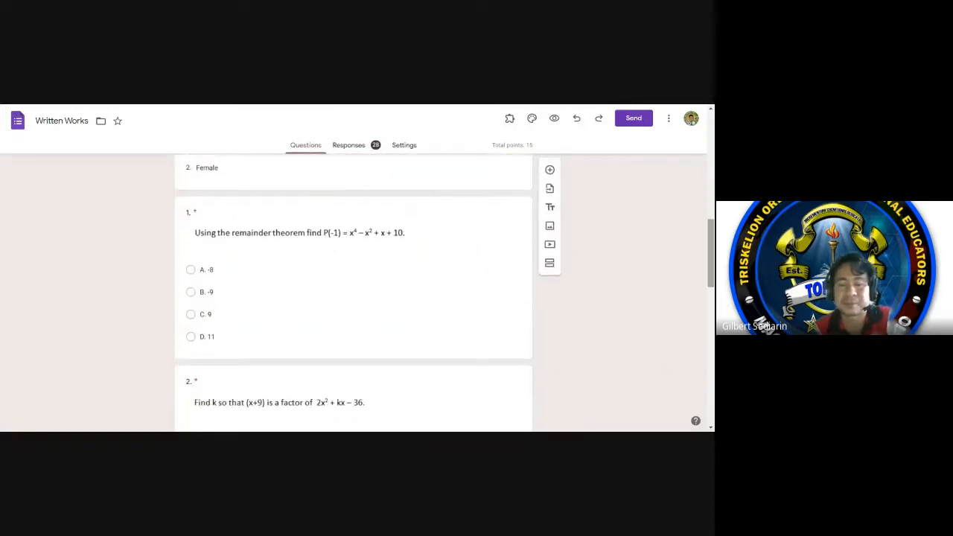
left_click(214, 273)
key("ctrl+c")
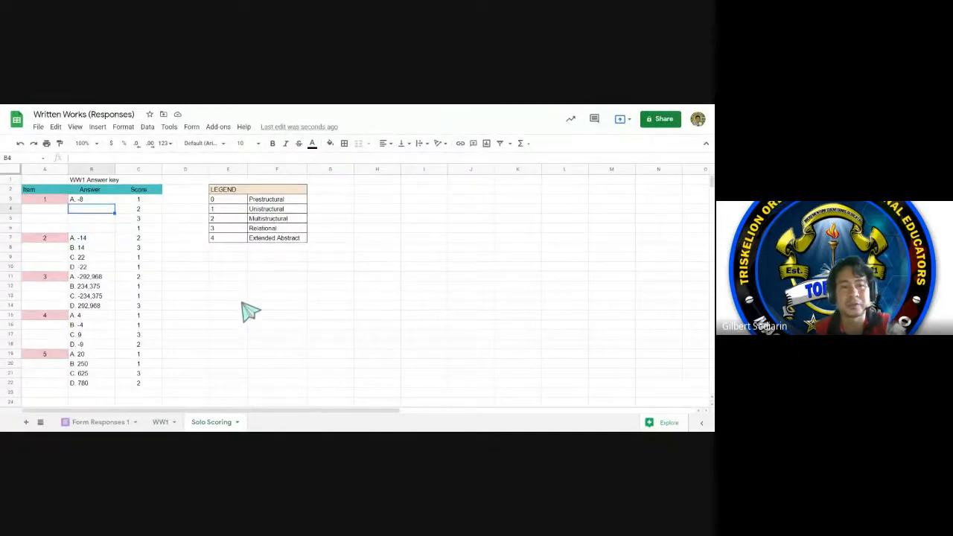
Step: Clear item 1's first answer in cell B3 of the Solo Scoring sheet
left_click(240, 298)
left_click(83, 200)
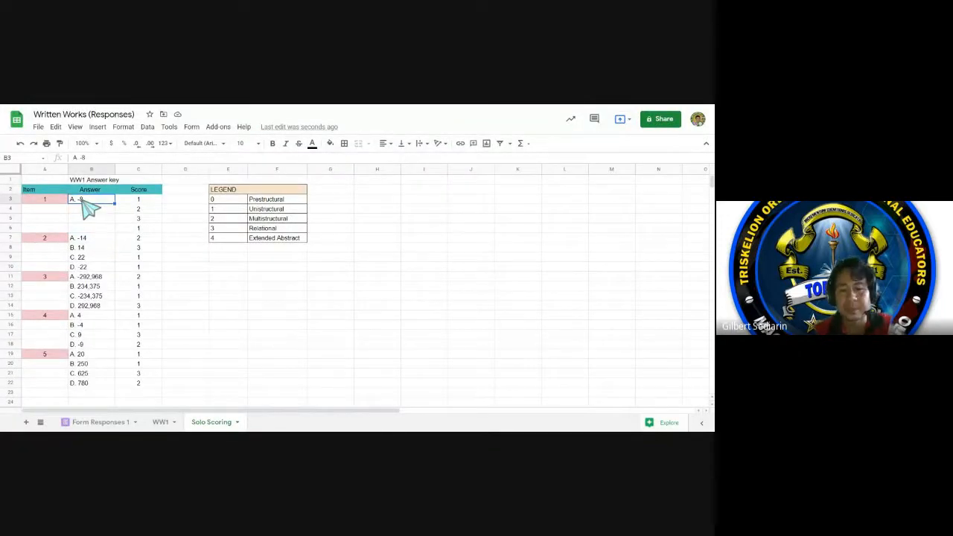
key("Delete")
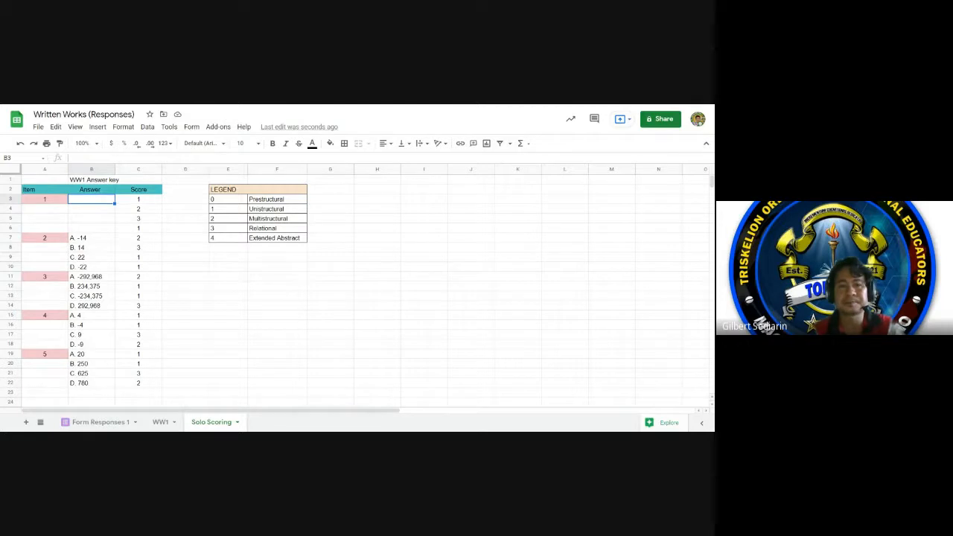
Step: Recheck option A of question 1 in the form and paste "A. -8" into cell B3 of the Solo Scoring sheet
key("ctrl+shift+Tab")
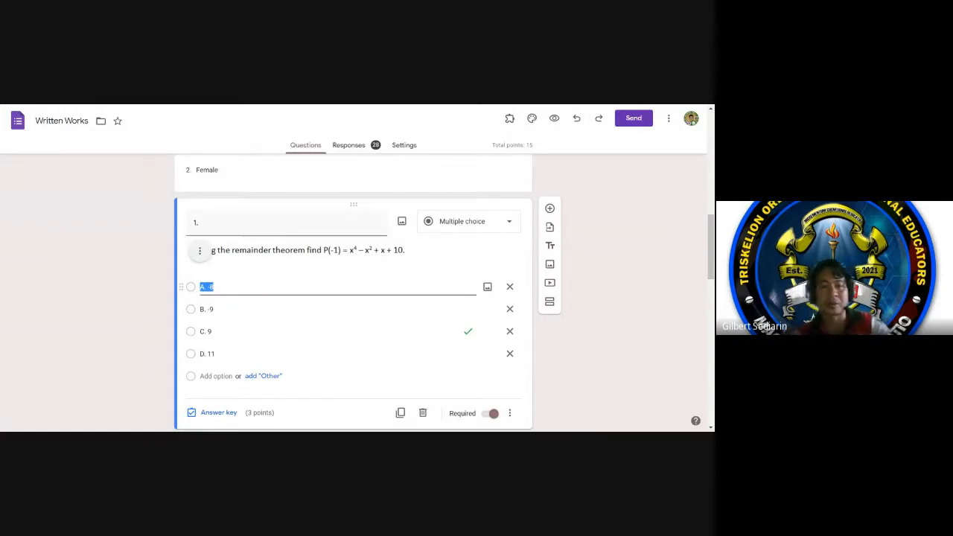
left_click(248, 106)
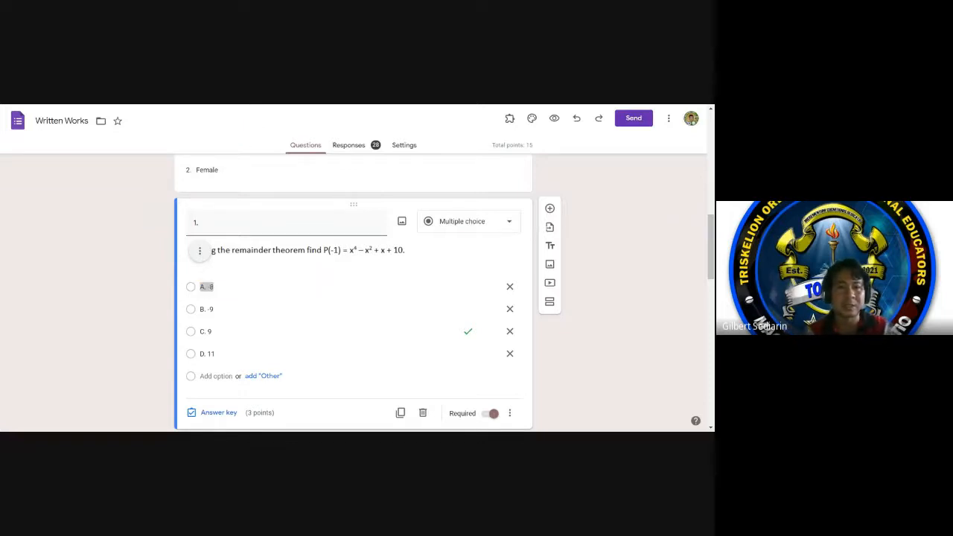
key("ctrl+Tab")
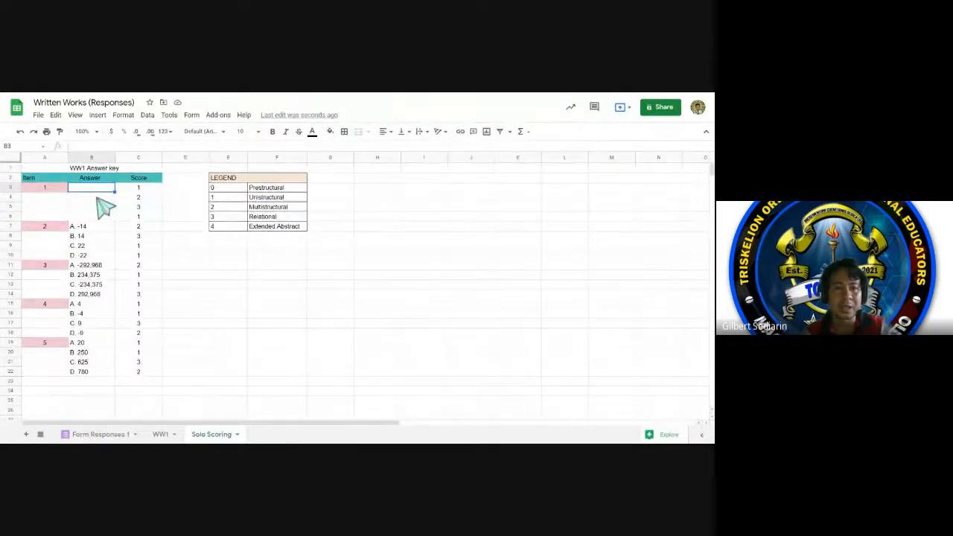
key("ctrl+v")
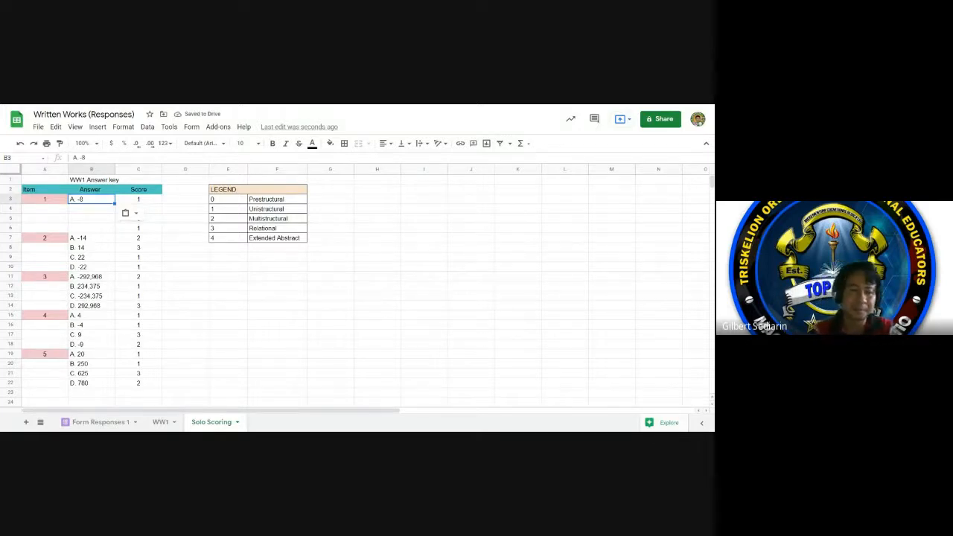
Step: Transfer option "B. -9" from question 1 of the form into cell B4 of the Solo Scoring sheet
left_click(93, 210)
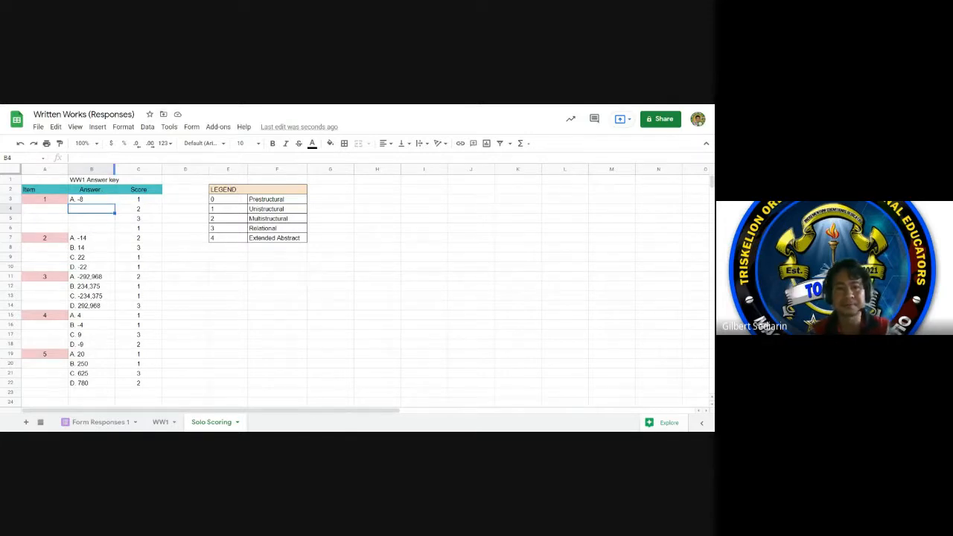
key("ctrl+shift+Tab")
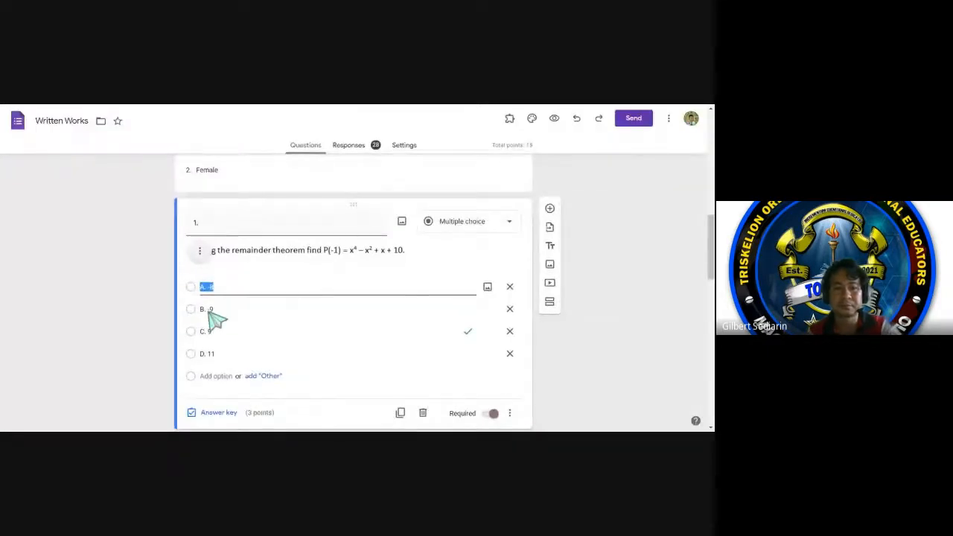
left_click(209, 313)
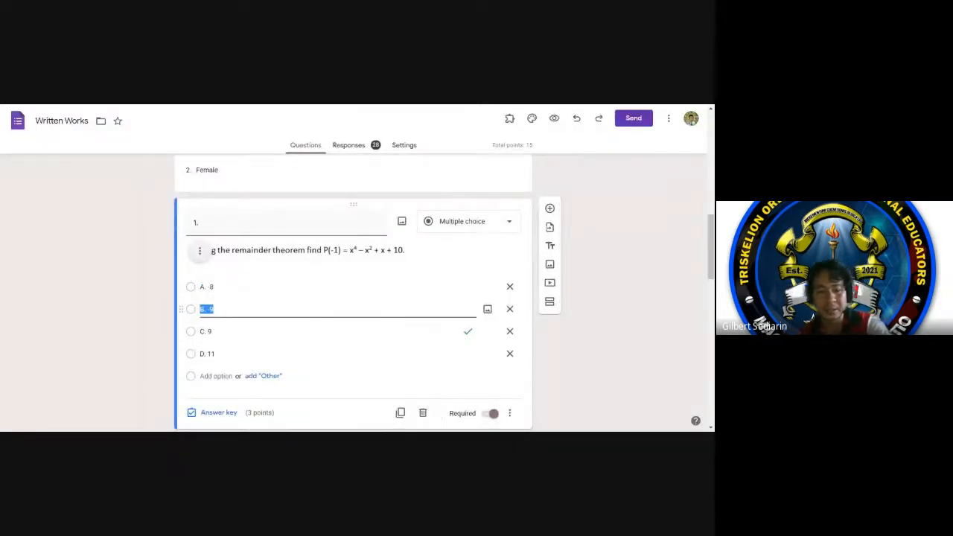
left_click(265, 107)
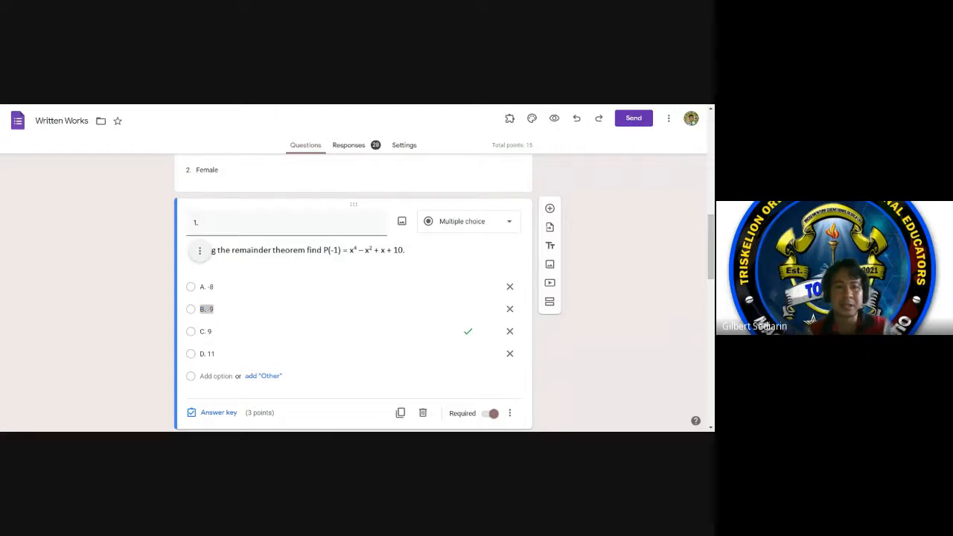
key("ctrl+Tab")
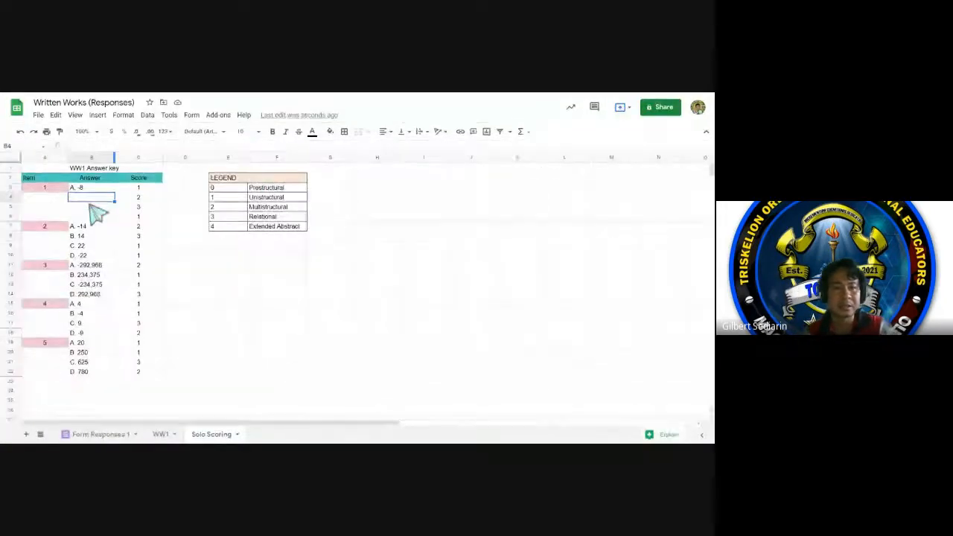
type("B. -9")
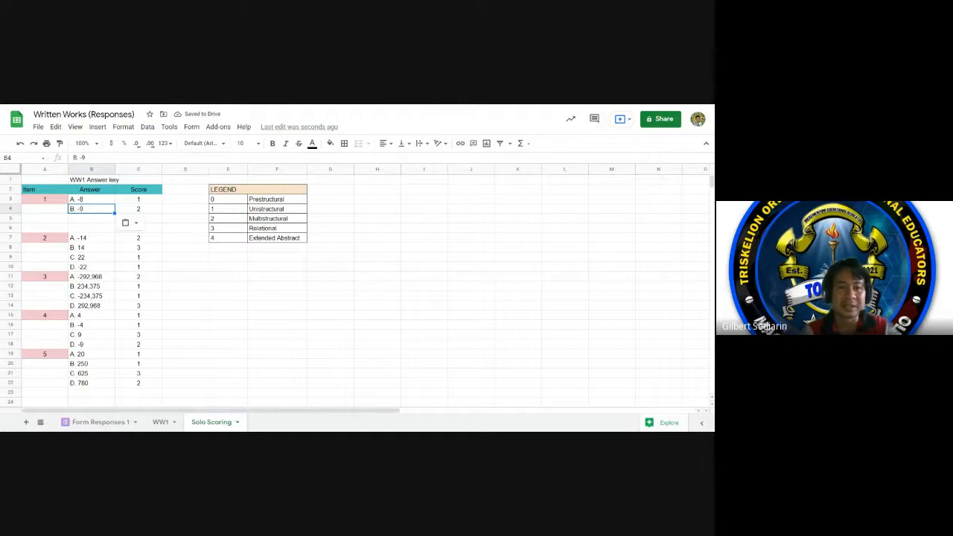
Step: Copy option "C. 9" from question 1 of the form into cell B5 of the Solo Scoring sheet
key("ctrl+shift+Tab")
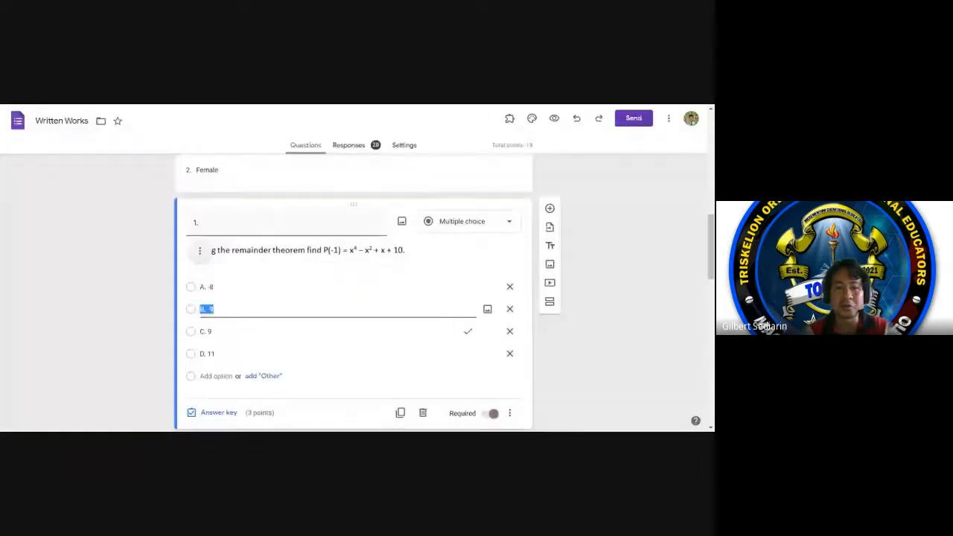
left_click(214, 331)
key("ctrl+c")
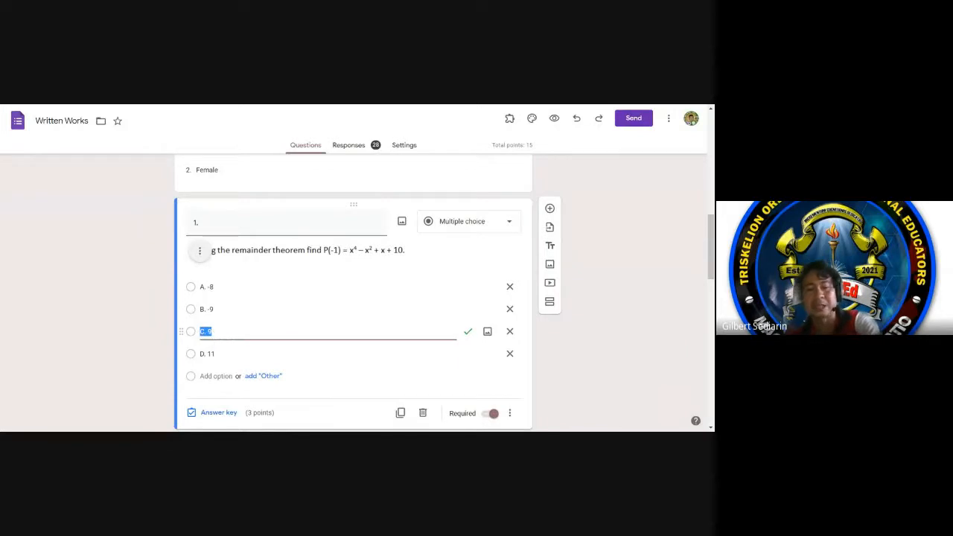
left_click(253, 106)
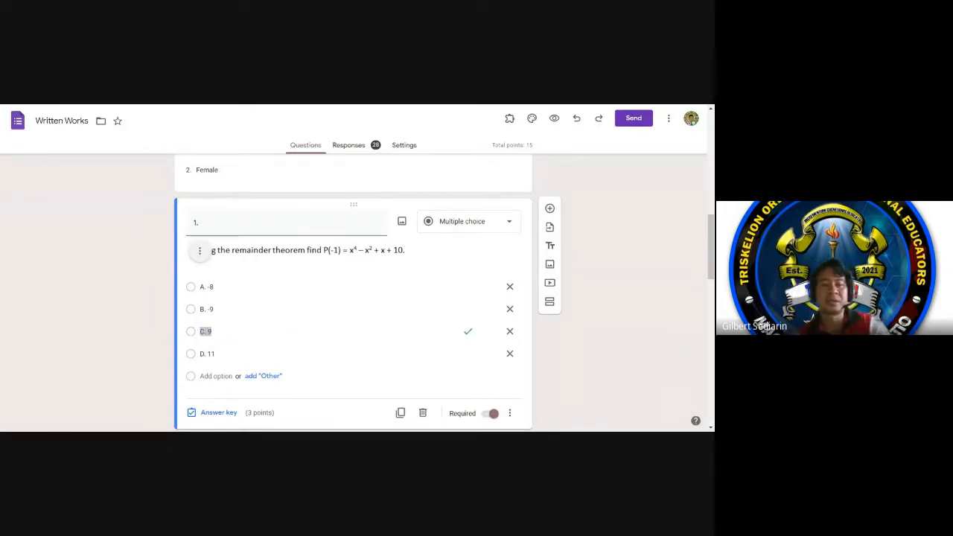
key("ctrl+shift+Tab")
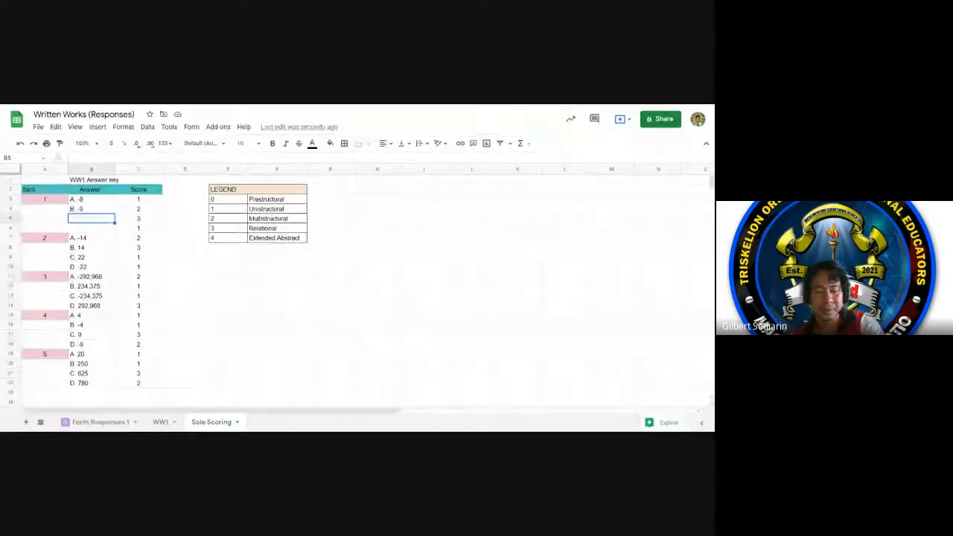
key("ctrl+v")
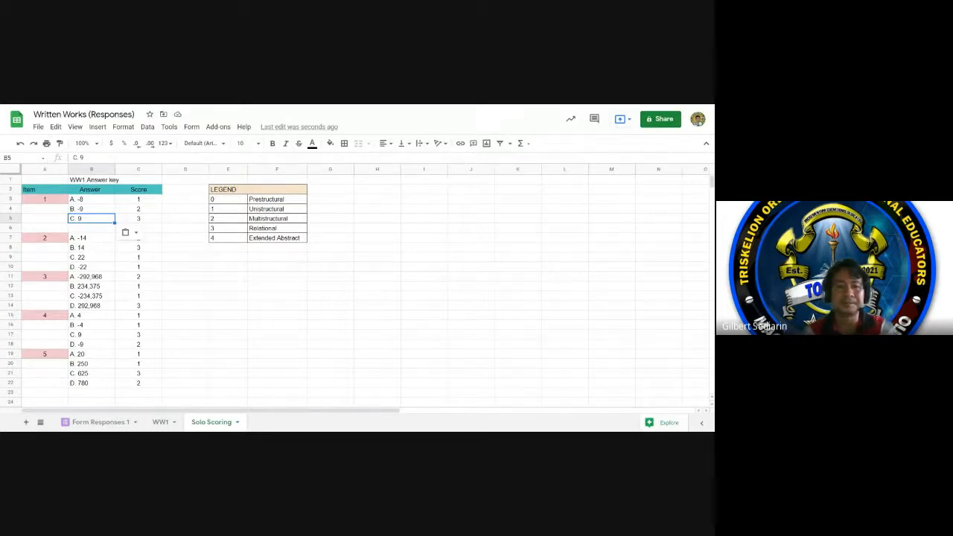
Step: Copy option "D. 11" from question 1 of the form into cell B6 of the Solo Scoring sheet
key("alt+Tab")
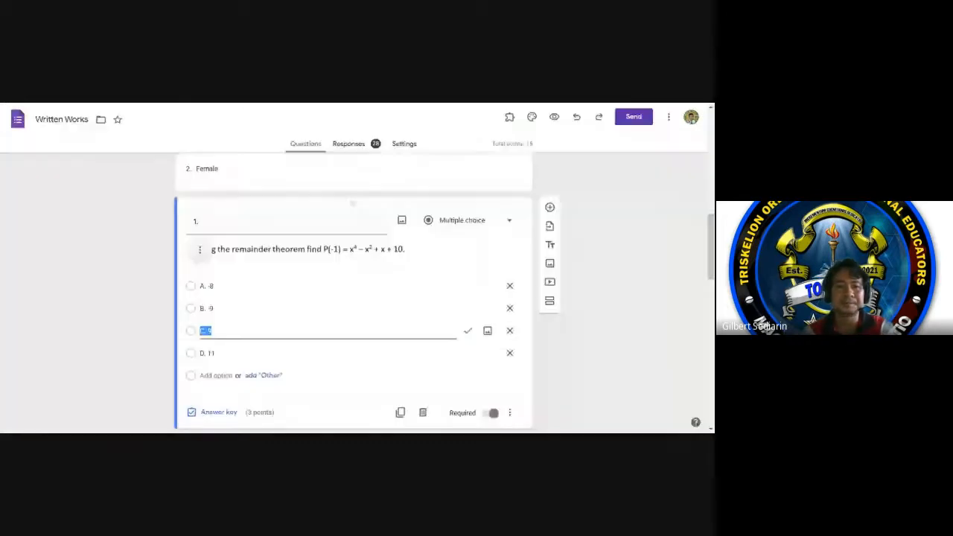
left_click(211, 354)
key("ctrl+c")
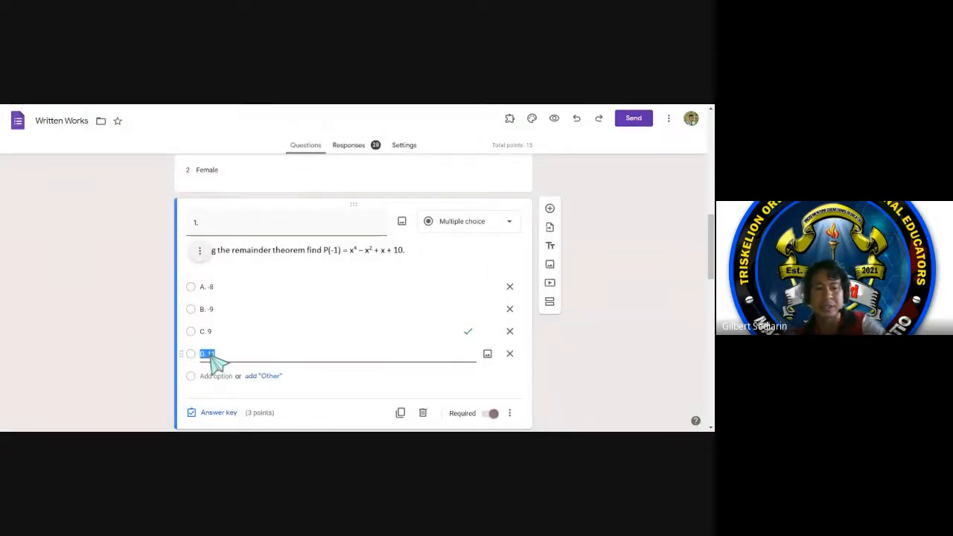
left_click(303, 105)
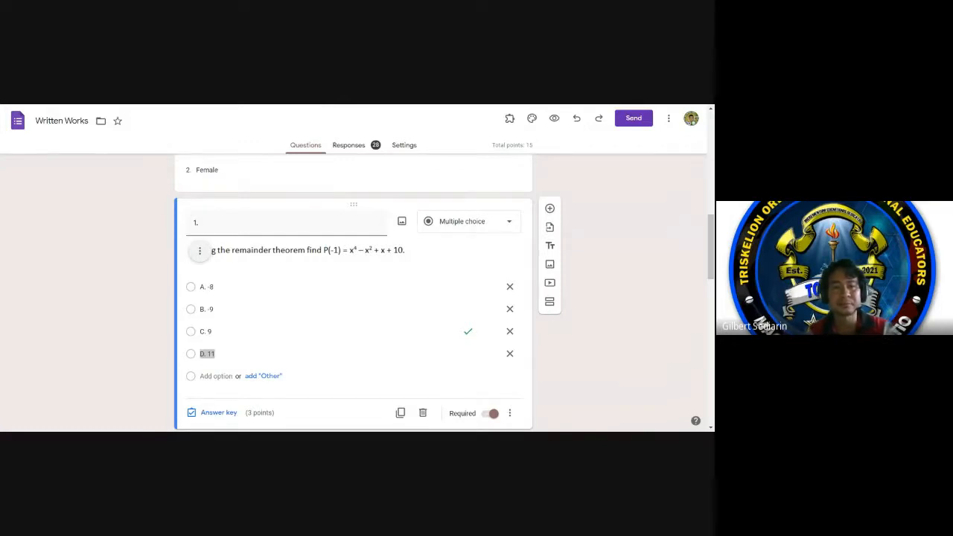
key("ctrl+Tab")
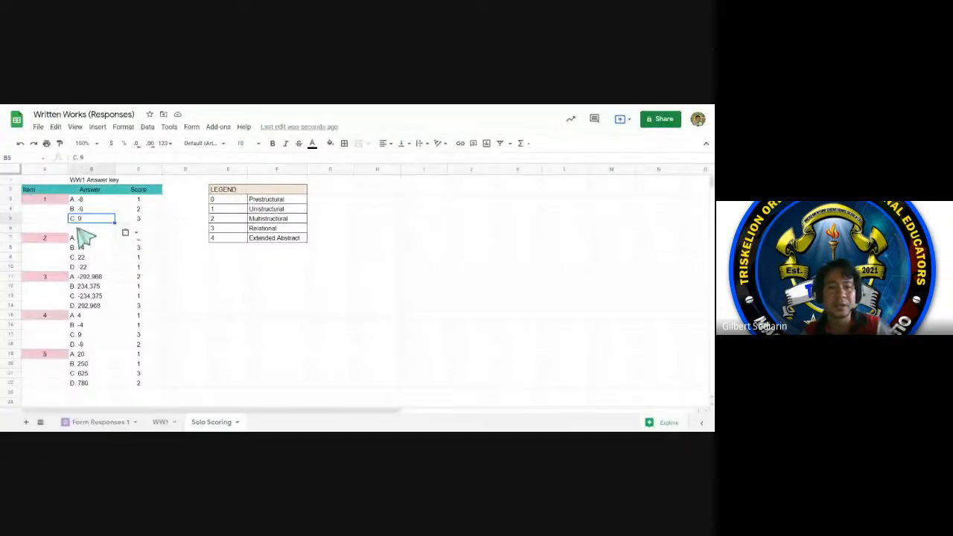
left_click(77, 217)
key("ctrl+v")
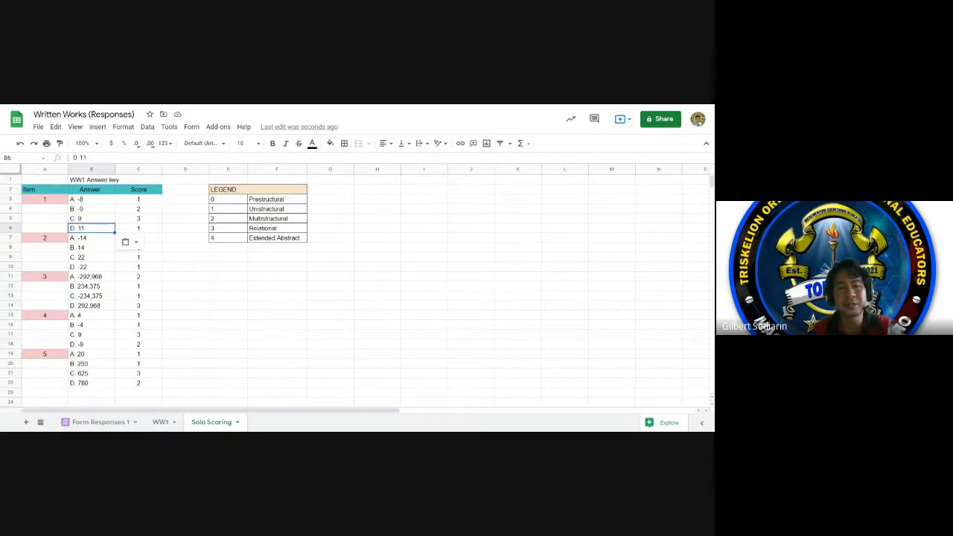
Step: Examine the legend on the Solo Scoring sheet that matches scores 0 to 4 with the SOLO levels
left_click(157, 202)
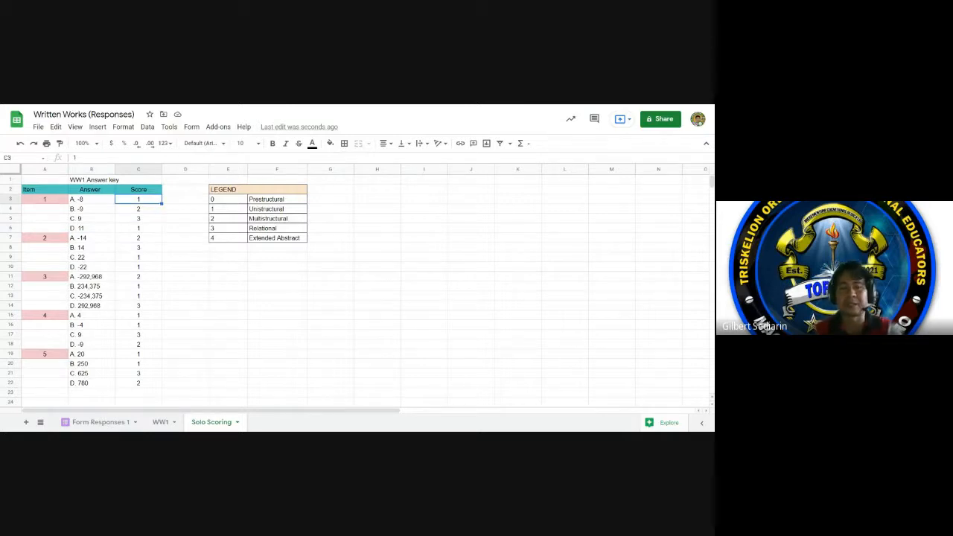
left_click(224, 190)
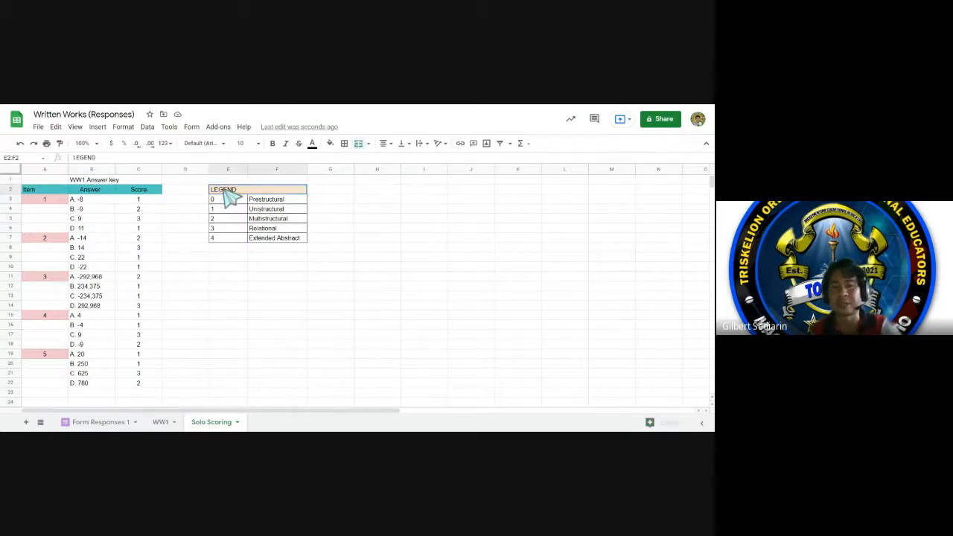
left_click_drag(224, 190, 289, 239)
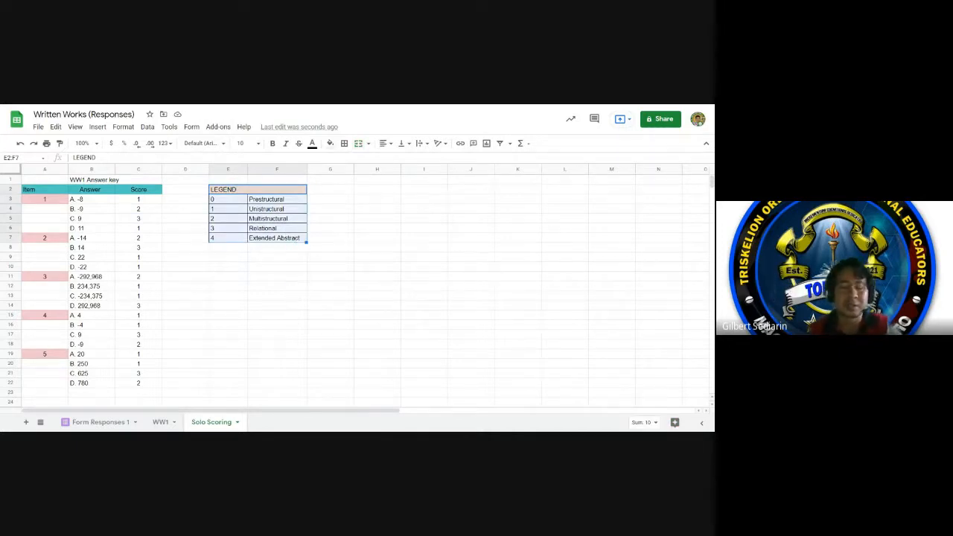
left_click(289, 279)
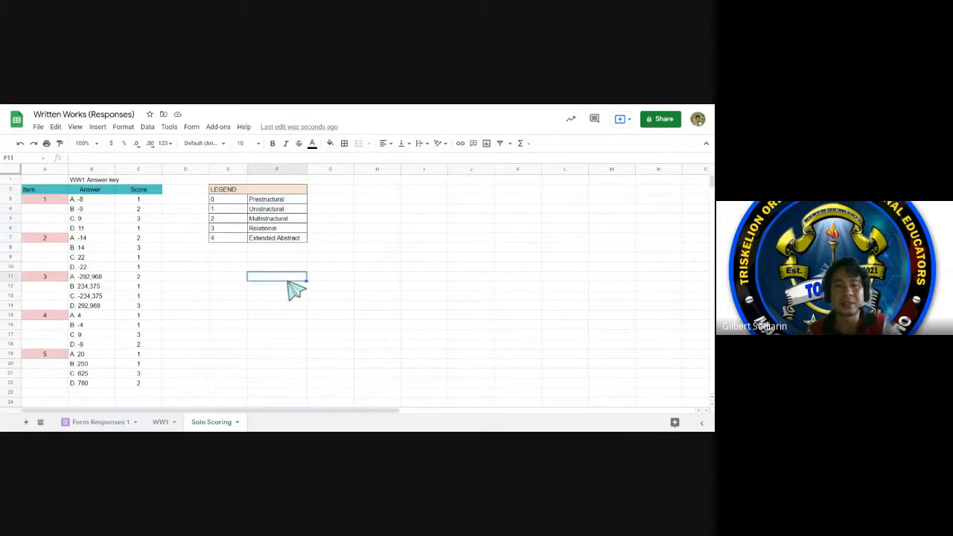
left_click_drag(272, 210, 280, 231)
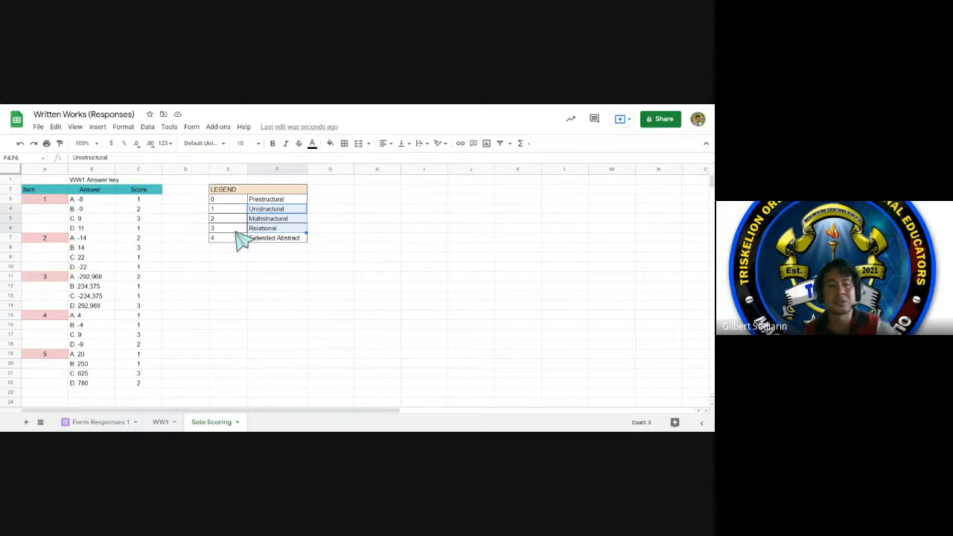
left_click(174, 229)
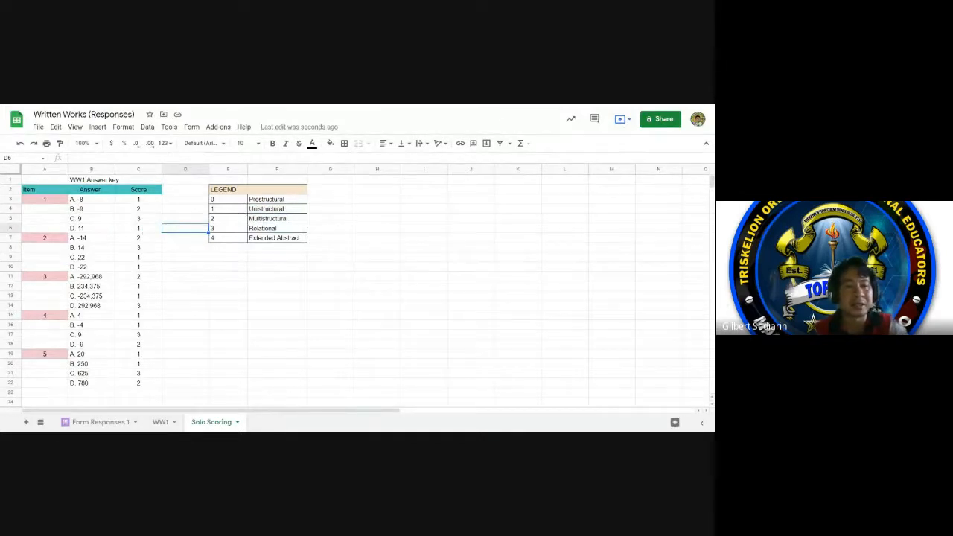
Step: Compare item 1's answer options with their assigned scores in the answer key, continuing to item 2's first score
left_click(95, 220)
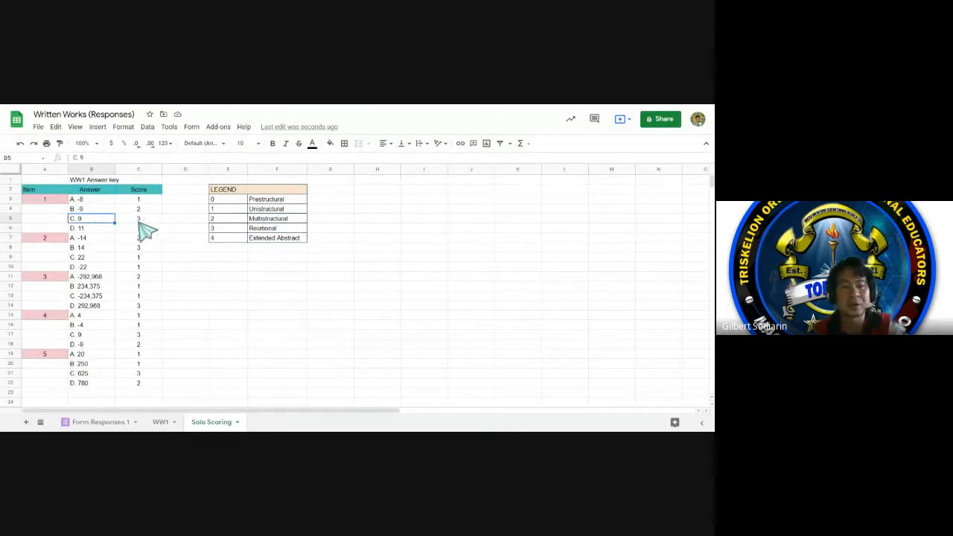
left_click(140, 220)
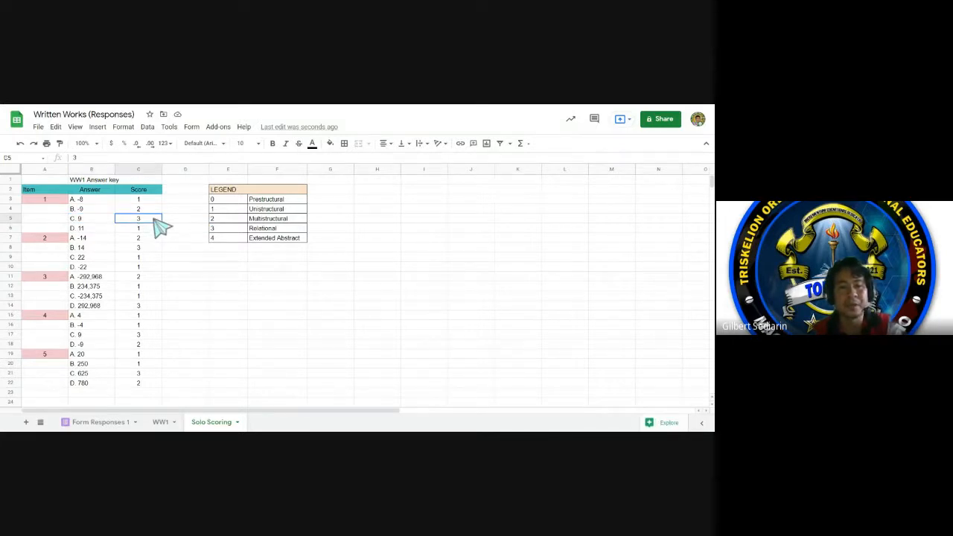
left_click(98, 228)
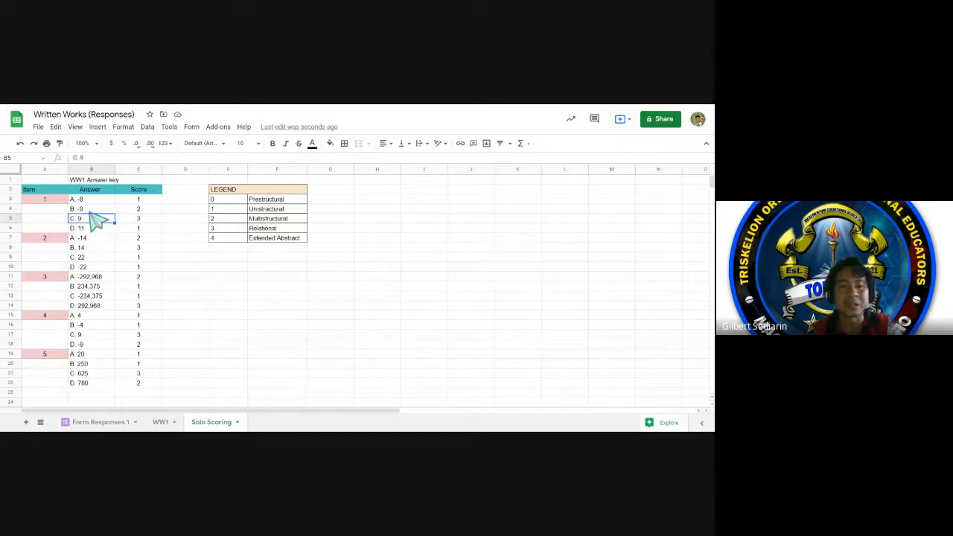
left_click(90, 212)
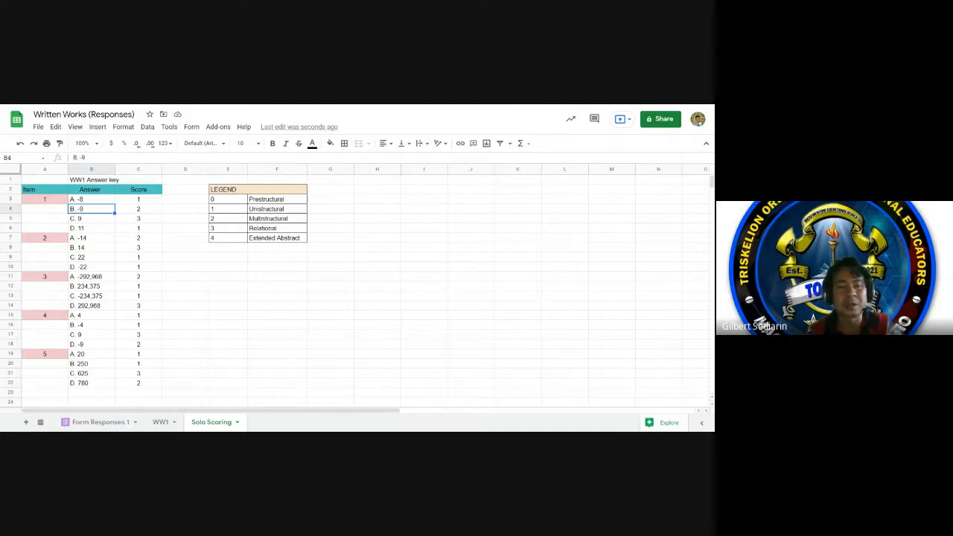
left_click(138, 209)
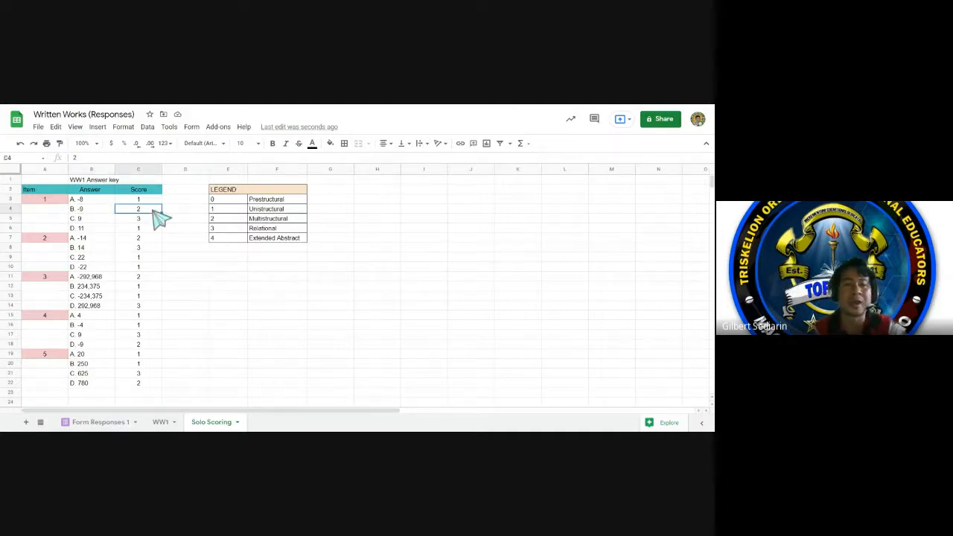
left_click(149, 201)
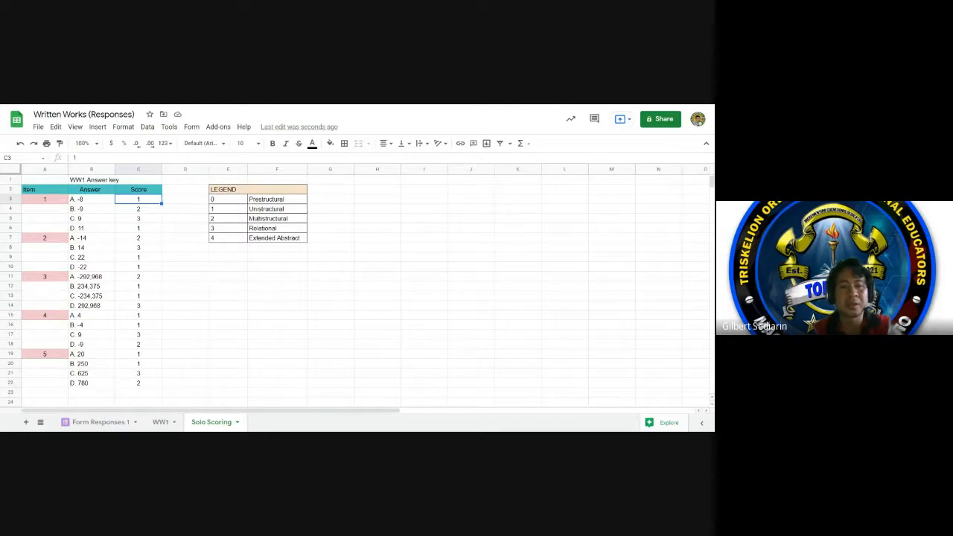
left_click(151, 229)
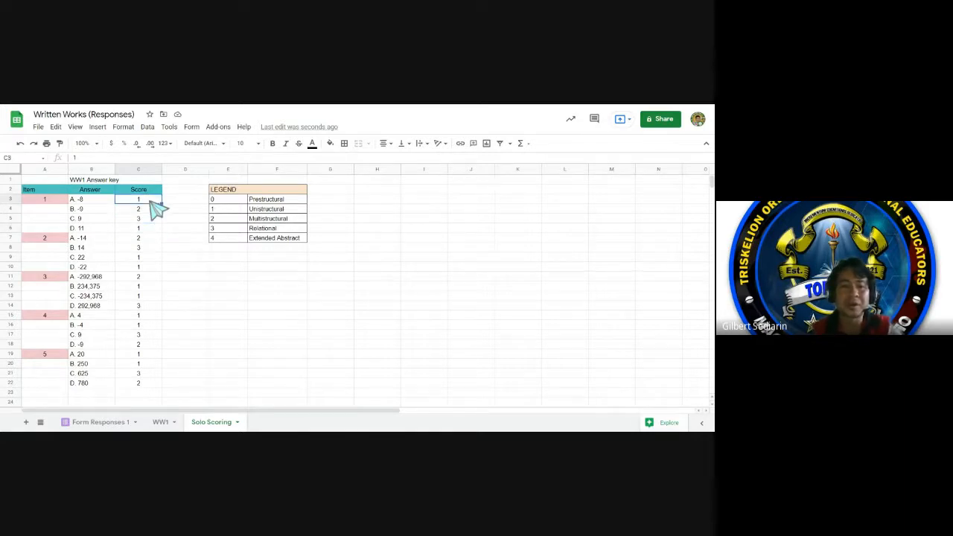
left_click(155, 220)
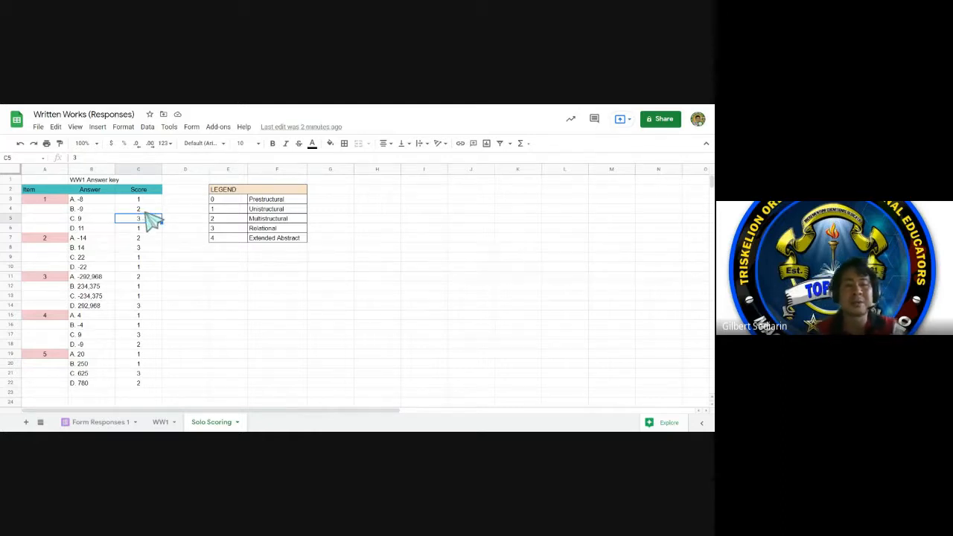
left_click(146, 212)
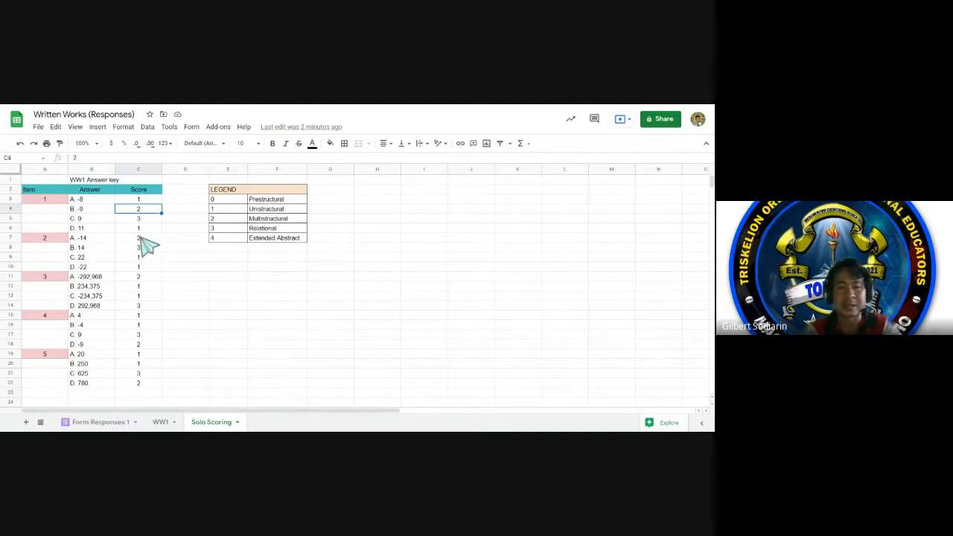
left_click(143, 239)
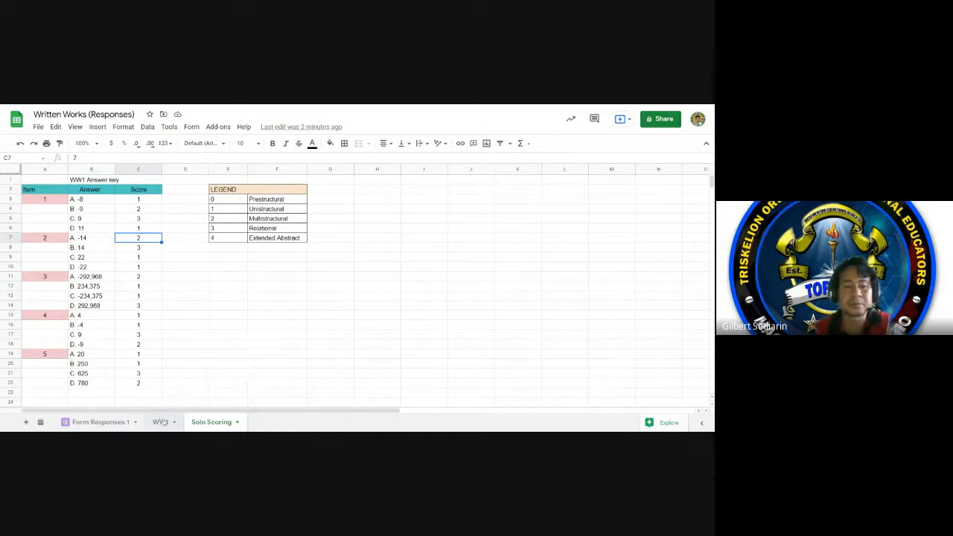
Step: Clear the existing scores in D2:G32 of the WW1 sheet
left_click(160, 422)
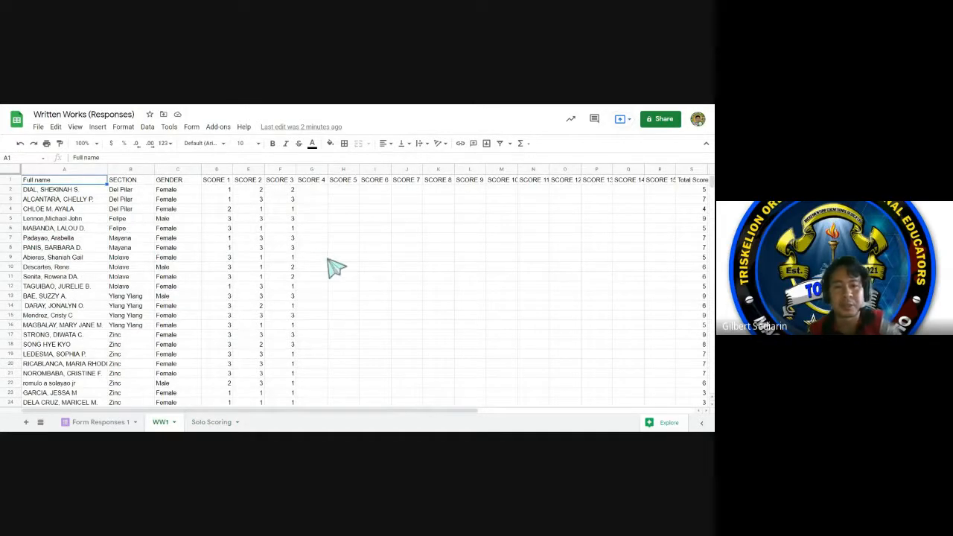
left_click_drag(218, 193, 301, 398)
key("Delete")
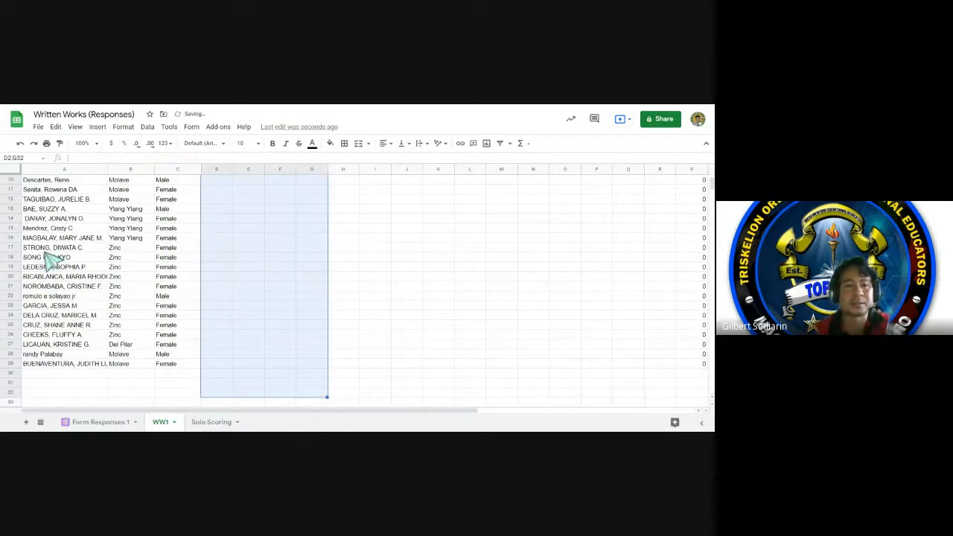
left_click(30, 374)
left_click_drag(130, 391, 199, 198)
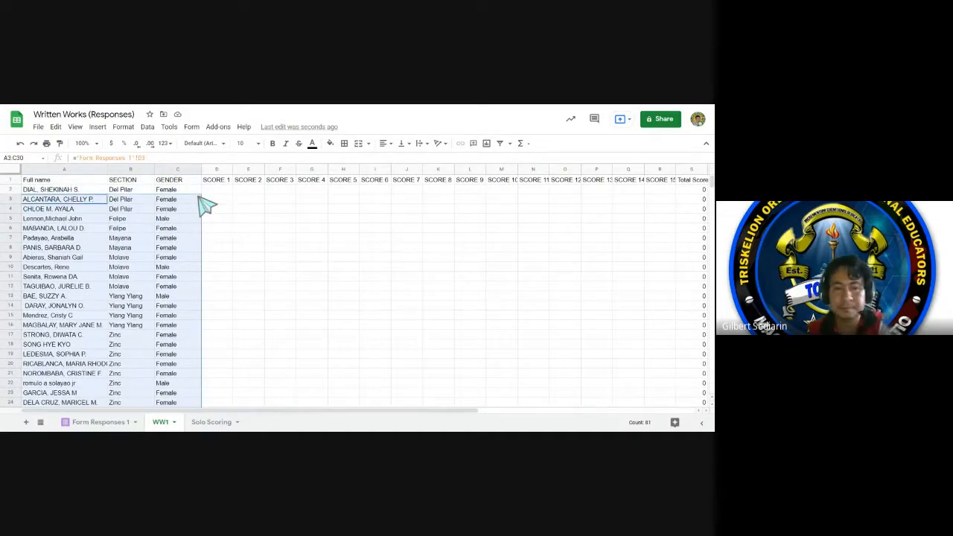
scroll(206, 205, "down", 2)
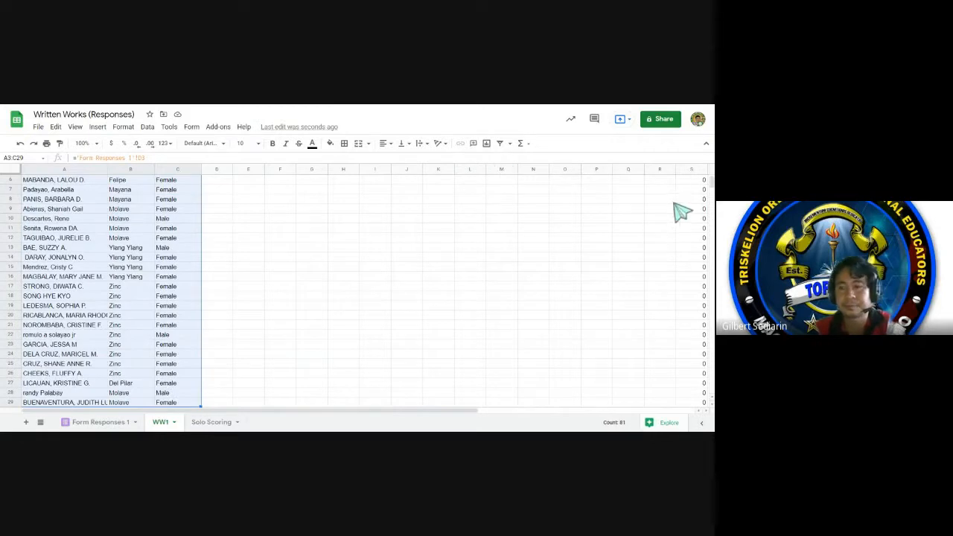
left_click_drag(711, 183, 712, 176)
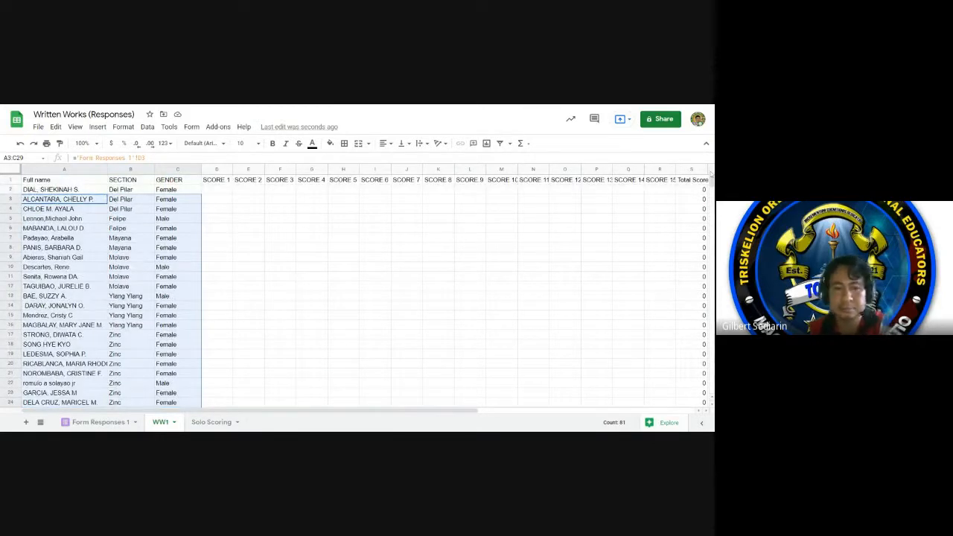
key("shift+Up")
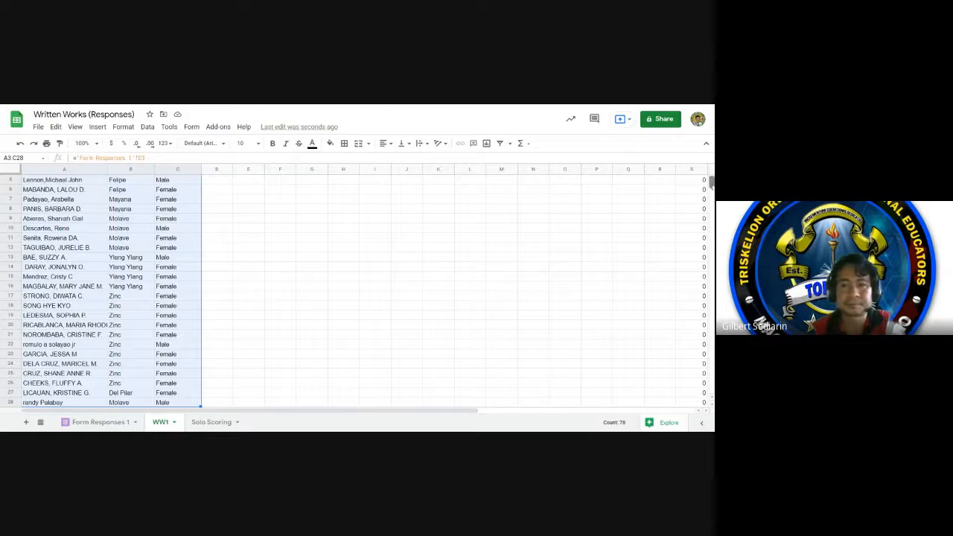
scroll(712, 183, "up", 2)
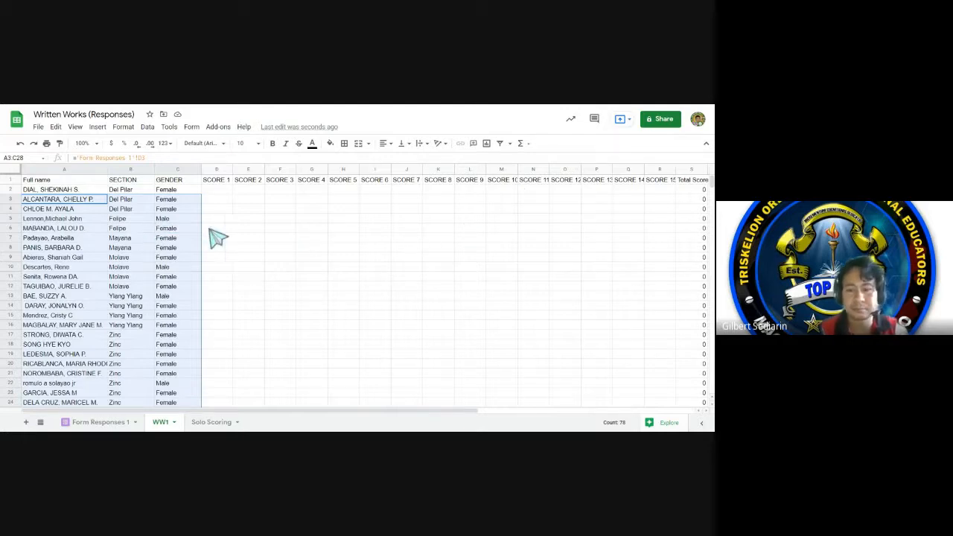
left_click(134, 238)
Step: Clear the full name, section and gender entries in A2:C32 of the WW1 sheet, keeping the header row
left_click_drag(41, 192, 186, 402)
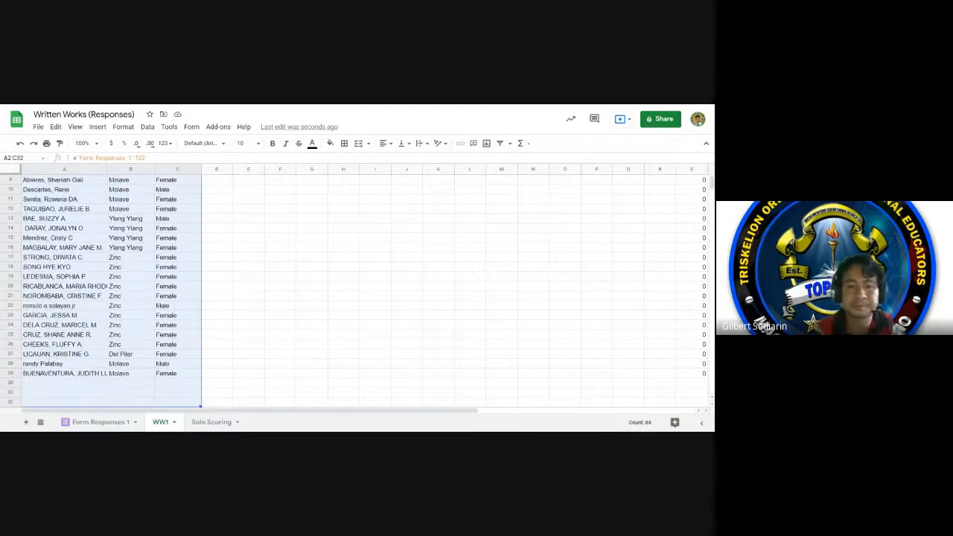
key("Delete")
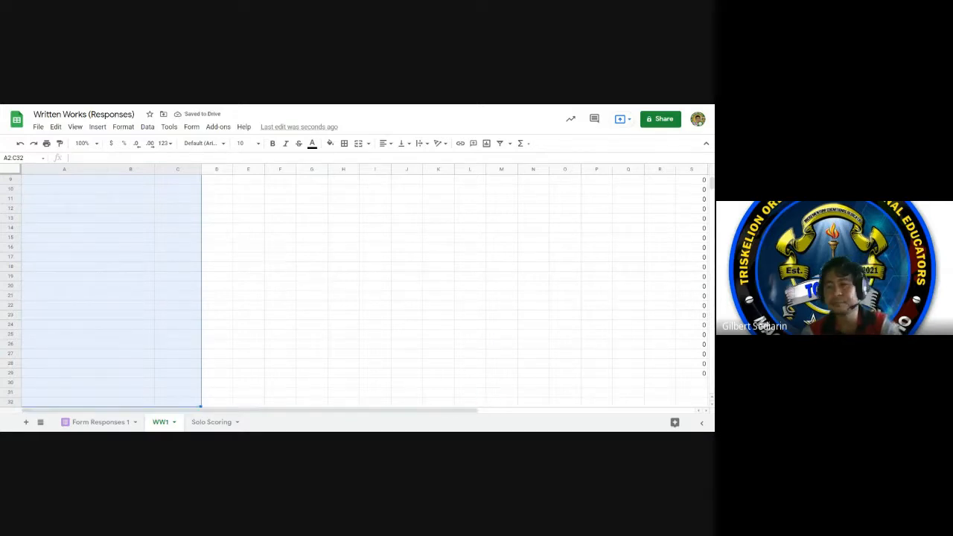
scroll(97, 237, "up", 3)
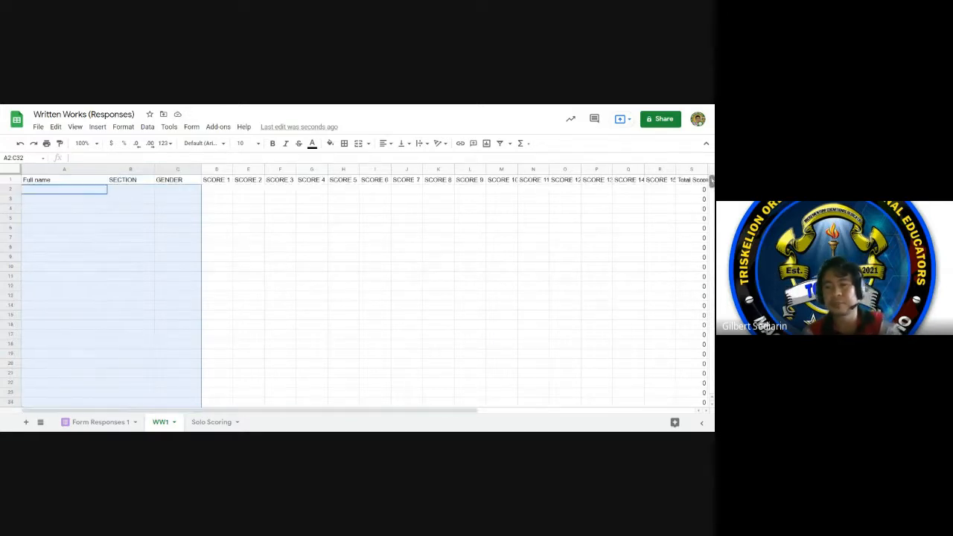
Step: Review the Full name, SECTION and GENDER column headers in row 1 of the WW1 sheet
left_click(65, 191)
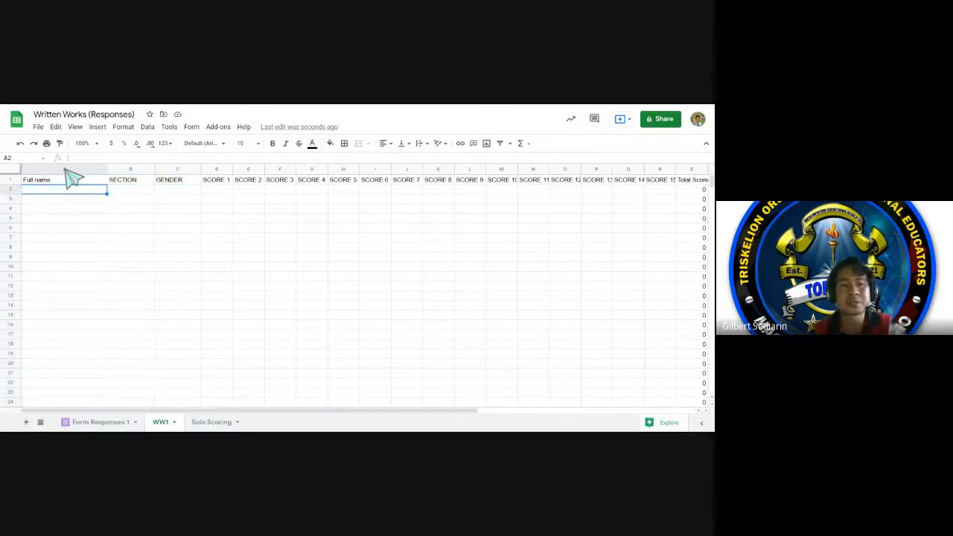
left_click(71, 181)
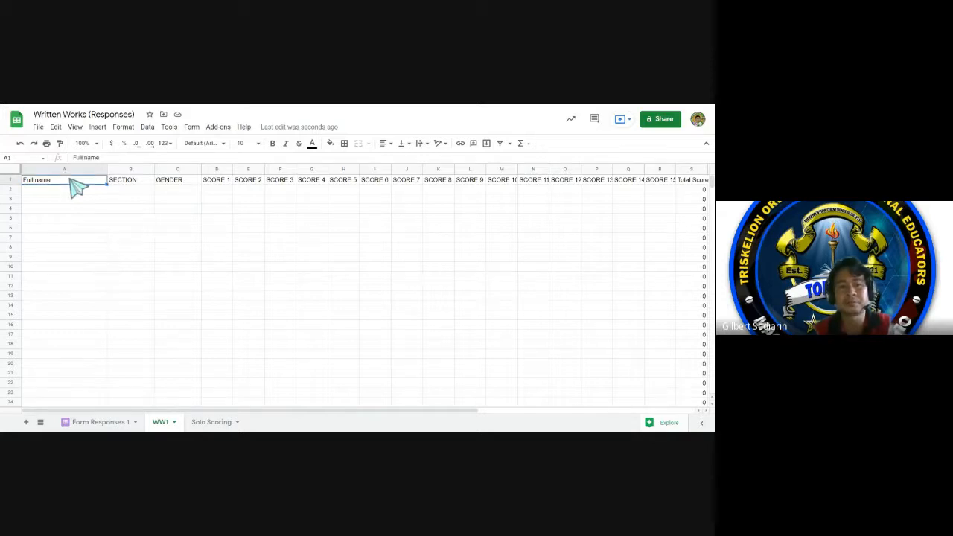
left_click(136, 186)
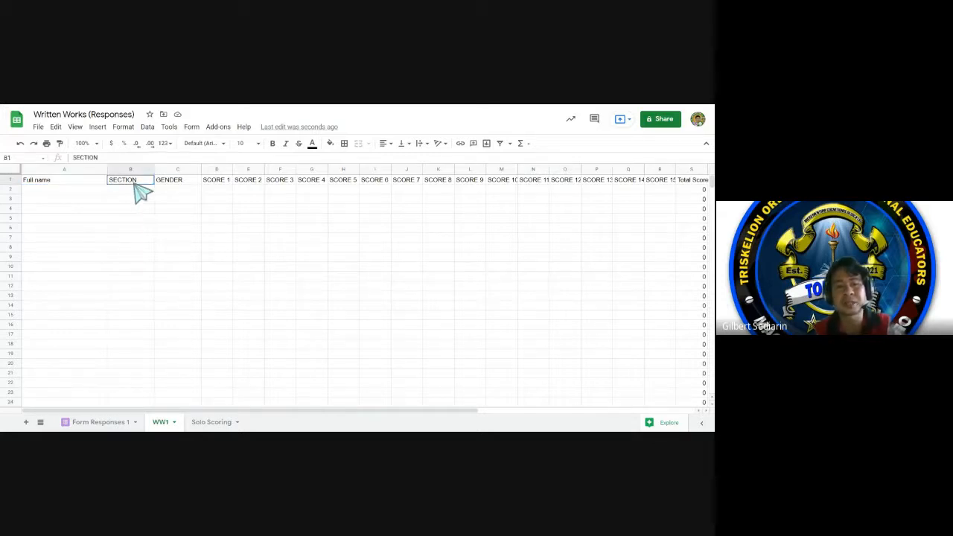
left_click(192, 182)
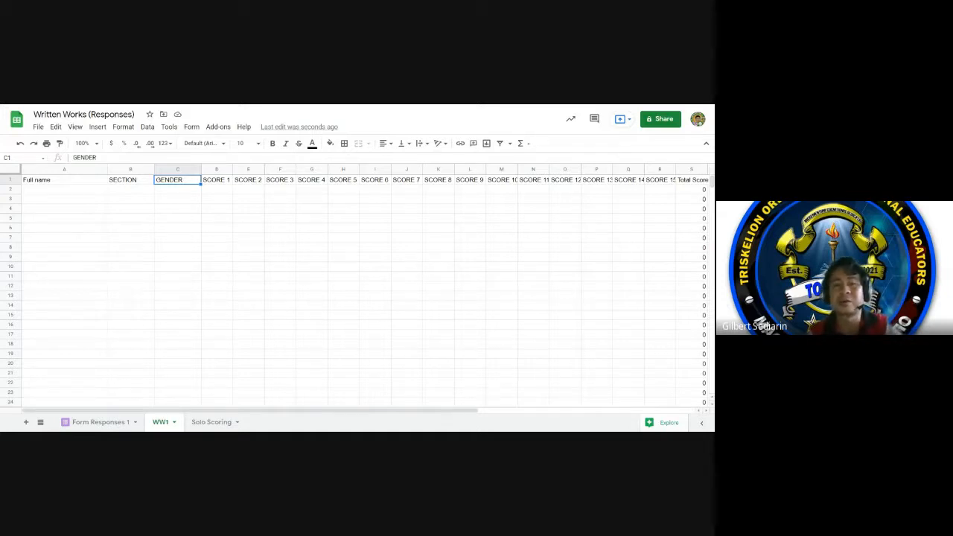
Step: Review the SCORE 1 through SCORE 15 and Total Score column headers in row 1 of the WW1 sheet
left_click(215, 185)
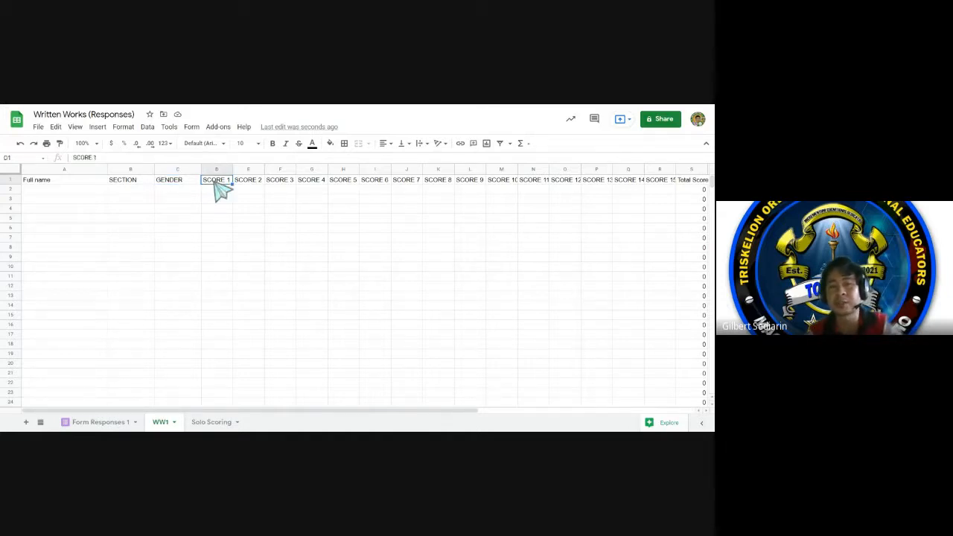
left_click(656, 181)
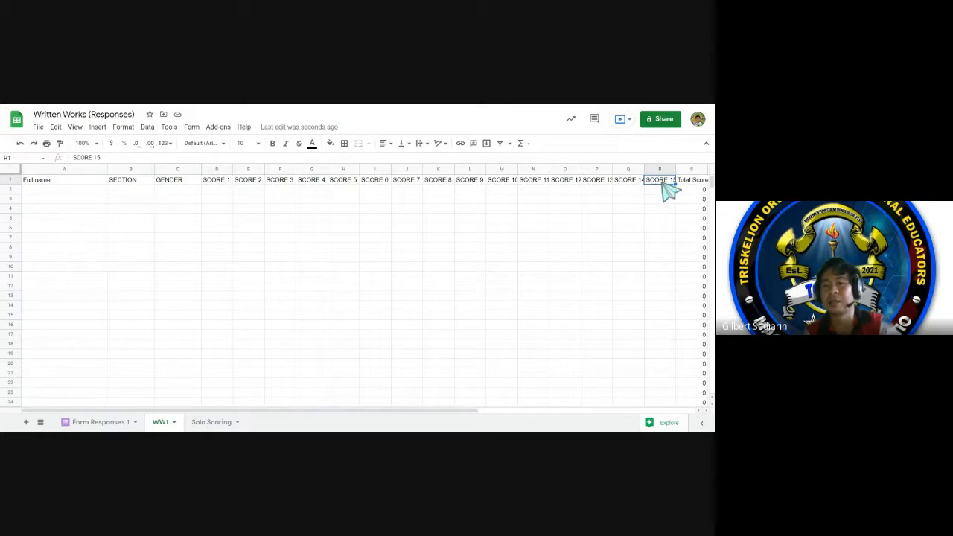
left_click(683, 183)
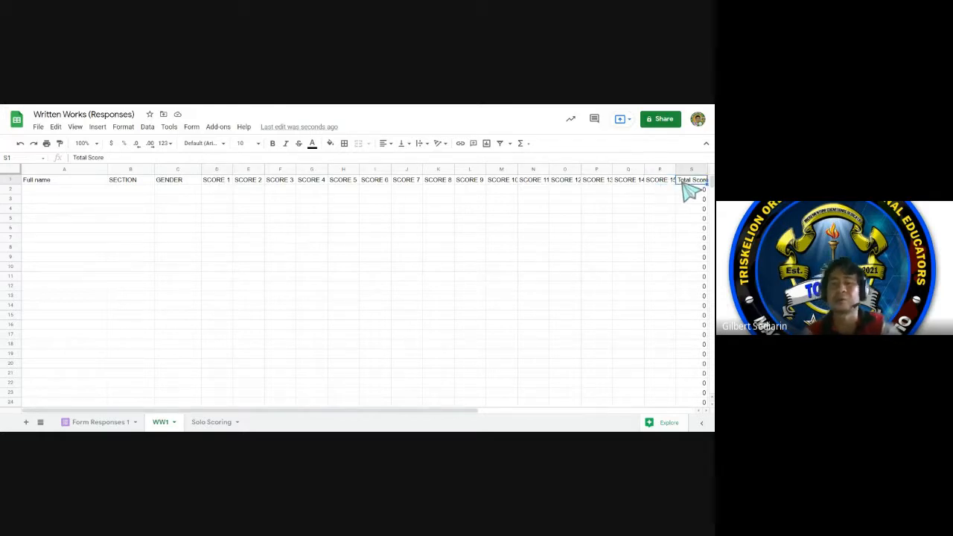
Step: Link A2 of the WW1 sheet to the full name in 'Form Responses 1'!D2 and fill the formula down to A47
left_click(82, 191)
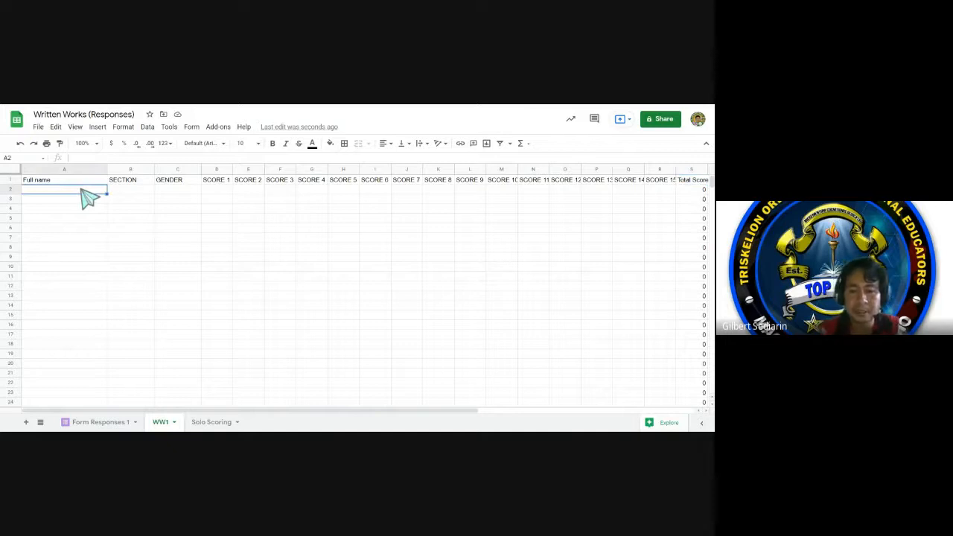
type("=")
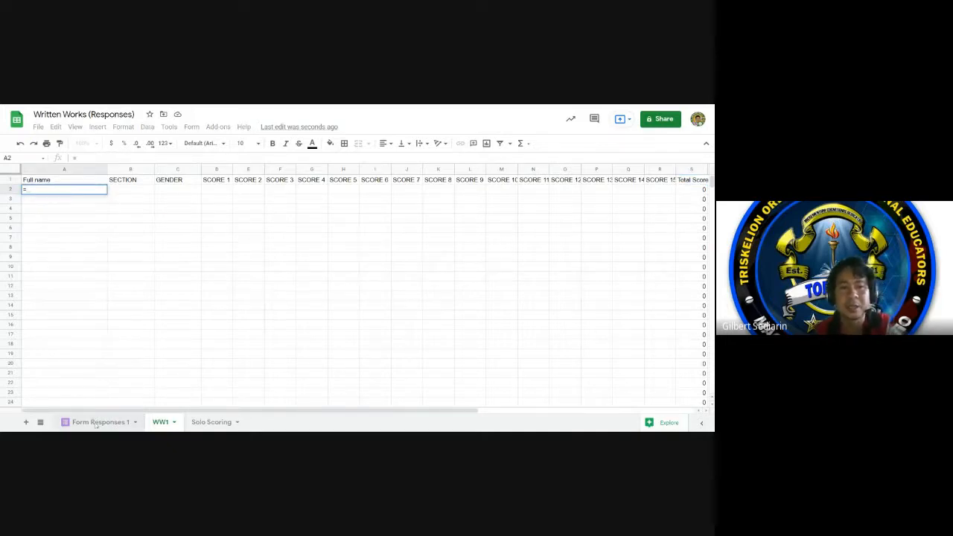
left_click(97, 422)
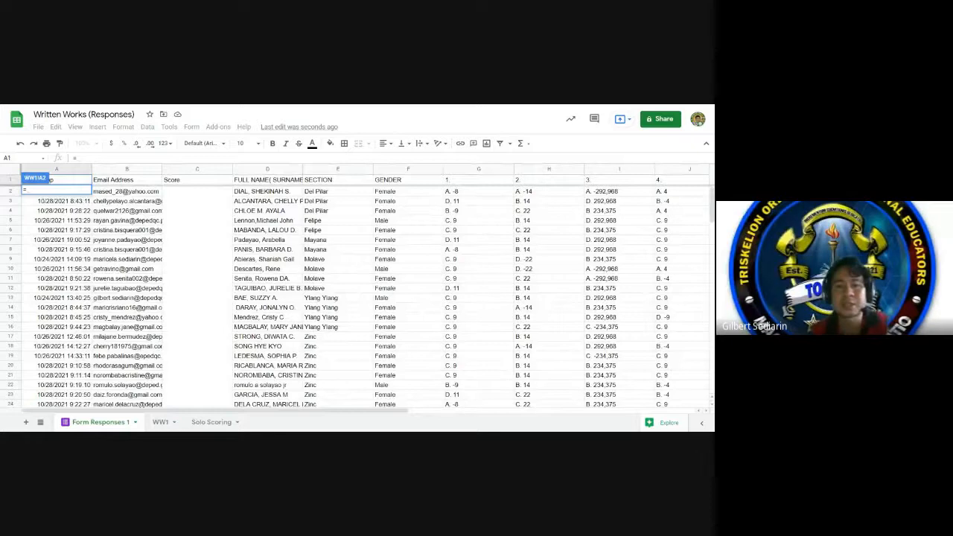
left_click(264, 191)
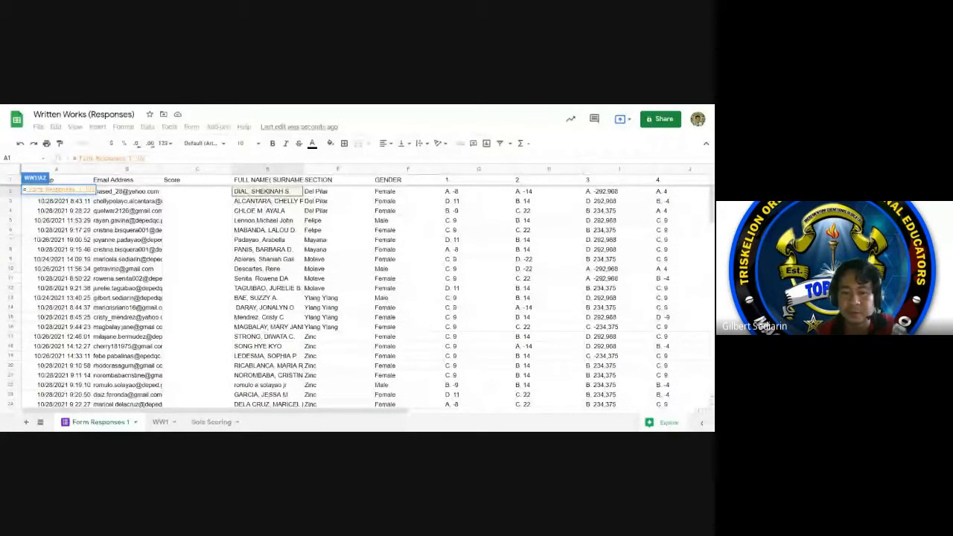
key("Return")
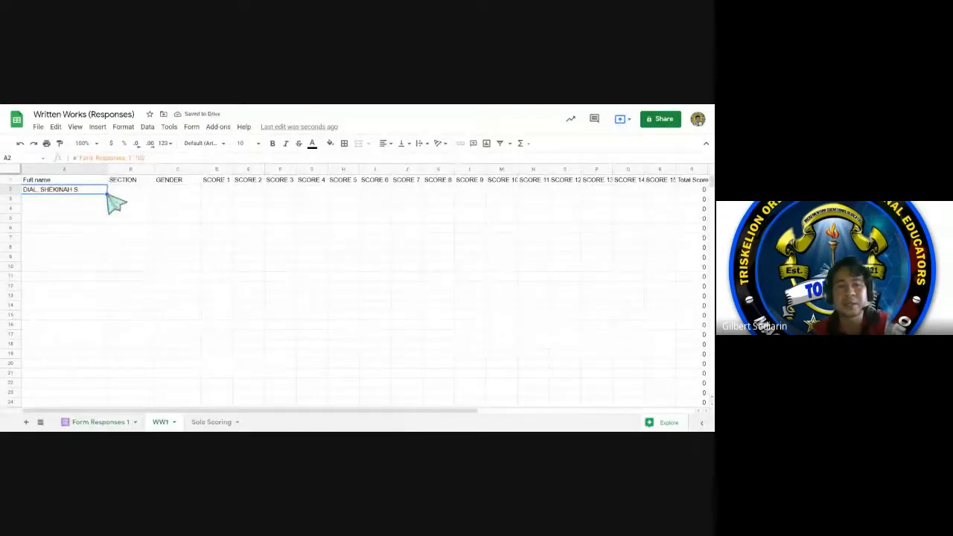
left_click_drag(107, 194, 117, 378)
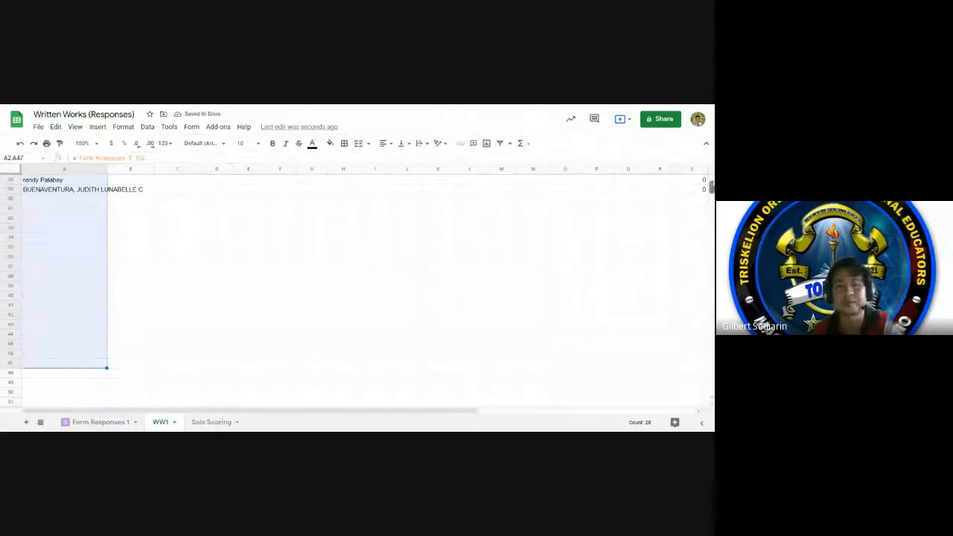
scroll(531, 267, "up", 5)
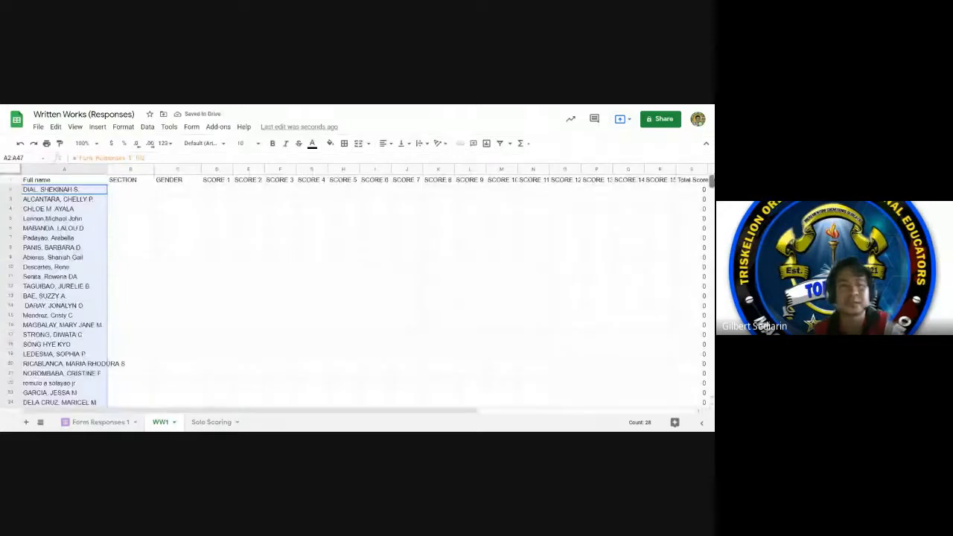
Step: Link B2 under SECTION in the WW1 sheet to the section in 'Form Responses 1'!E2
left_click(140, 190)
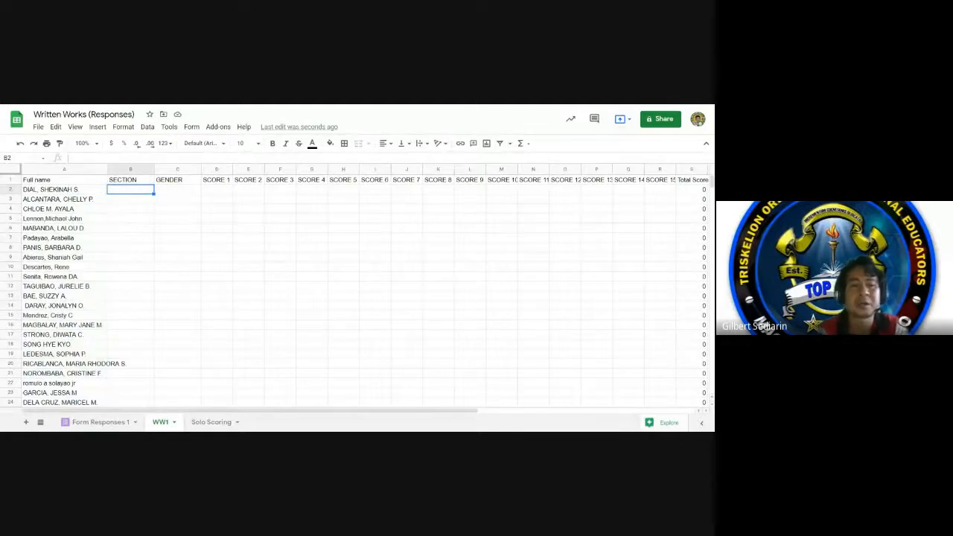
type("=")
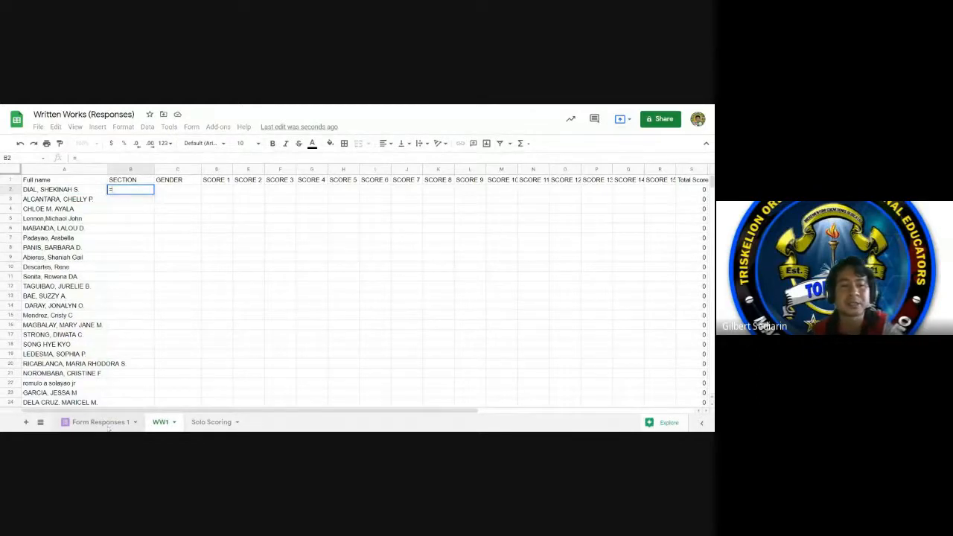
left_click(104, 422)
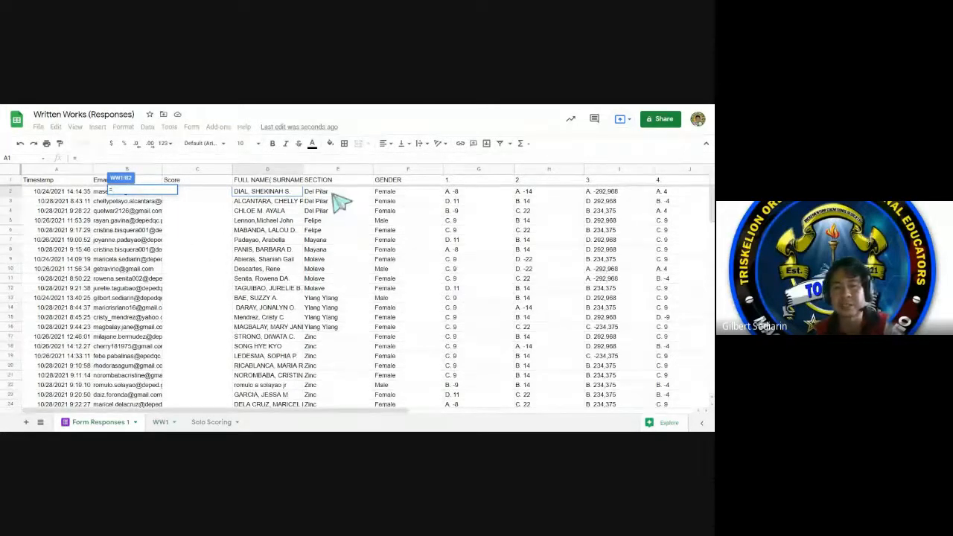
left_click(332, 193)
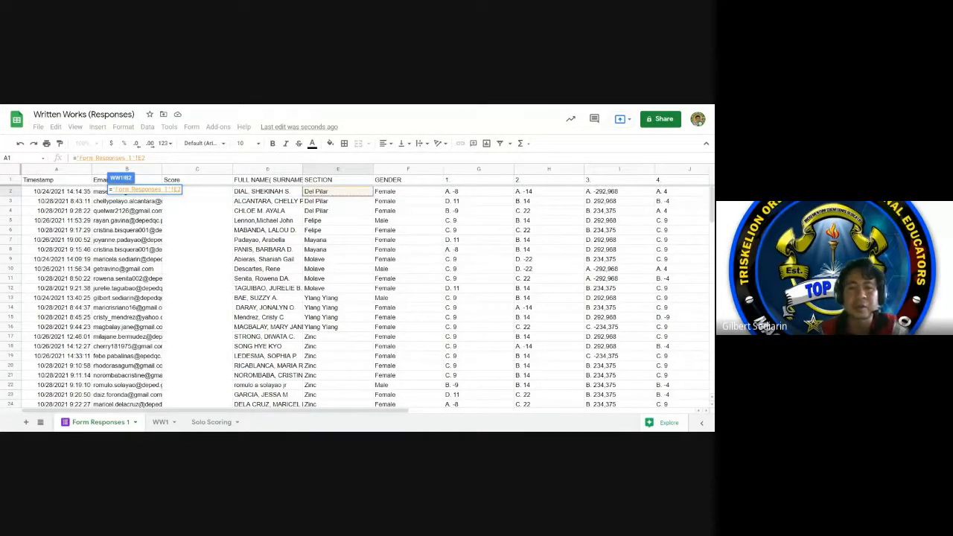
key("Return")
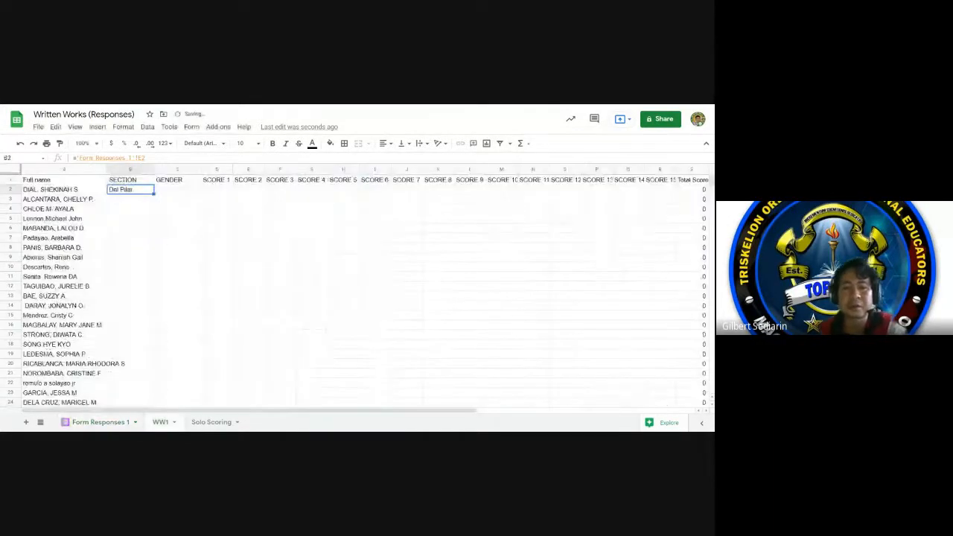
Step: Link C2 under GENDER in the WW1 sheet to the gender in 'Form Responses 1'!F2
left_click(167, 191)
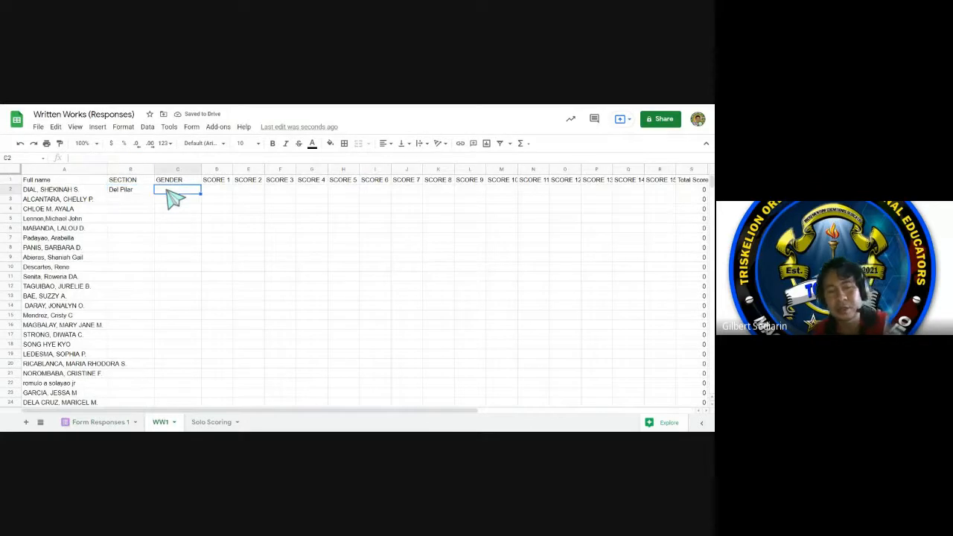
type("=")
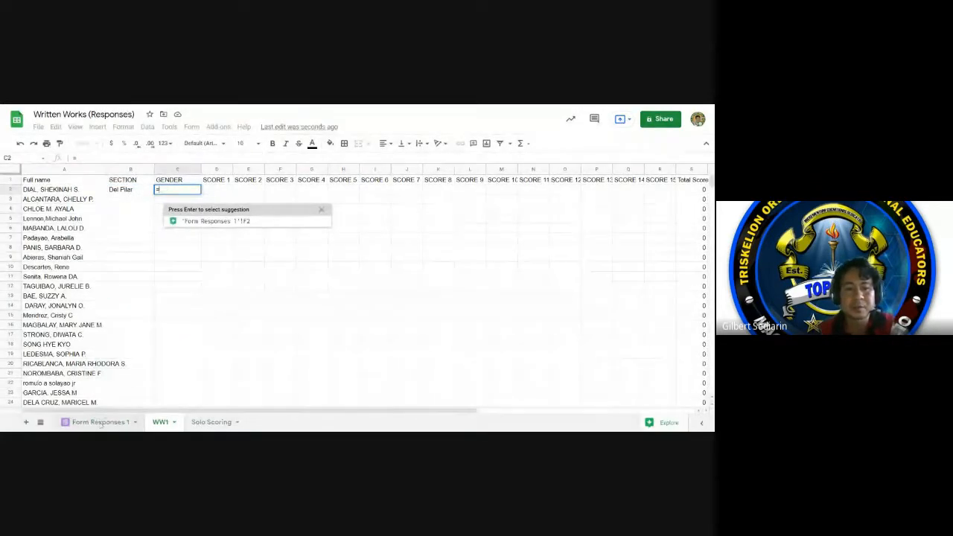
left_click(100, 422)
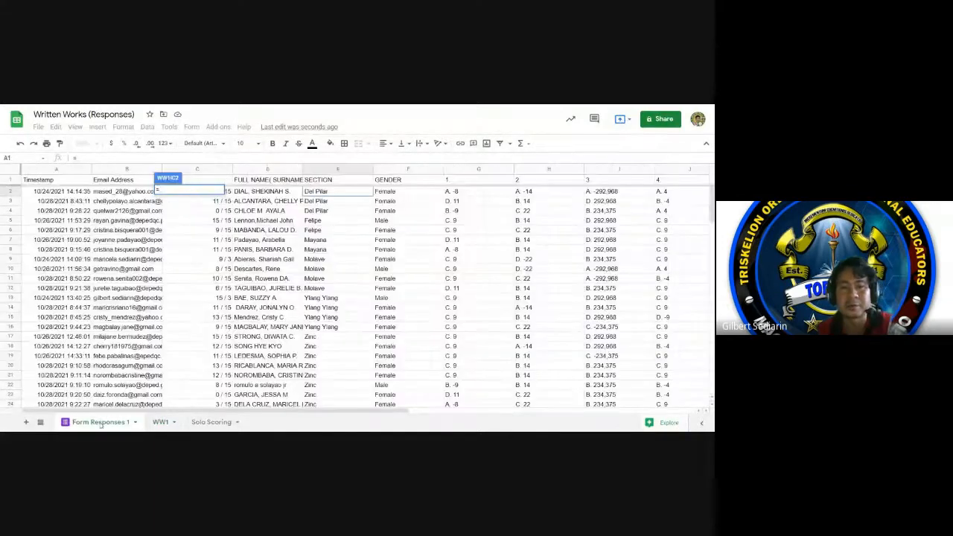
left_click(398, 196)
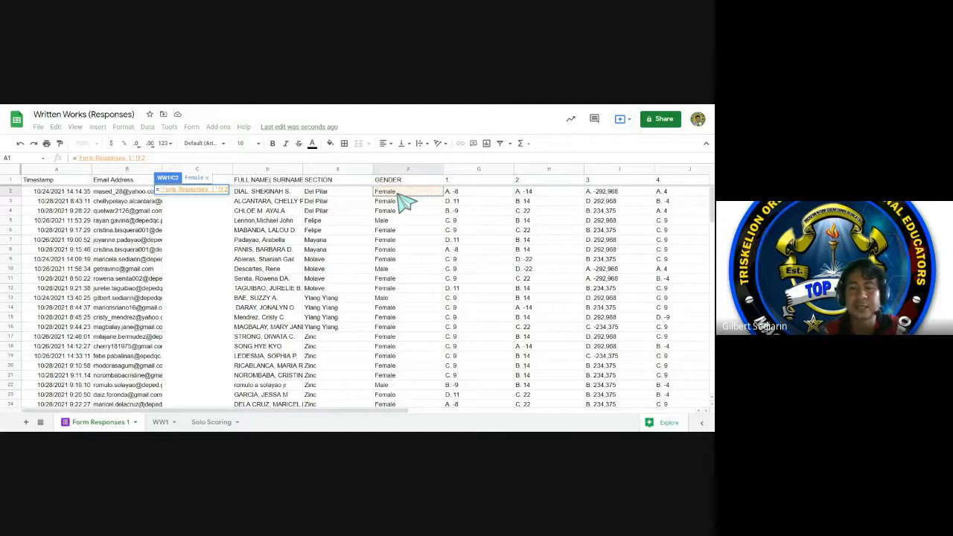
key("Return")
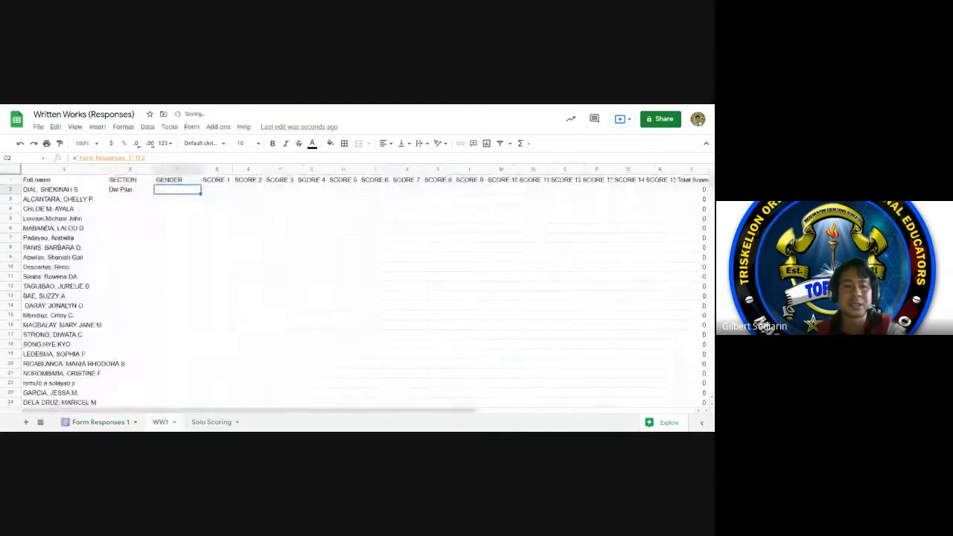
Step: Fill the section and gender formulas in B2:C2 down to row 29 of the WW1 sheet
left_click(140, 195)
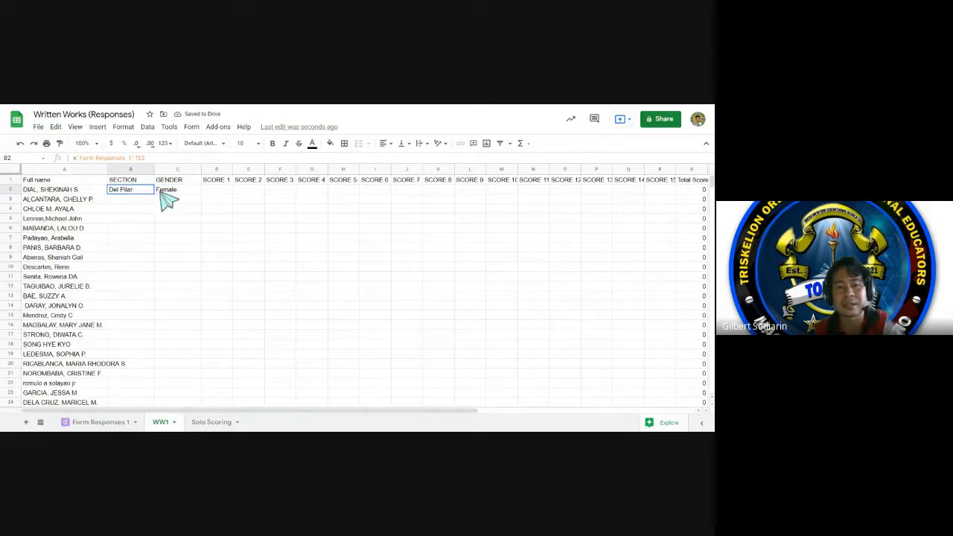
left_click(198, 192, "shift")
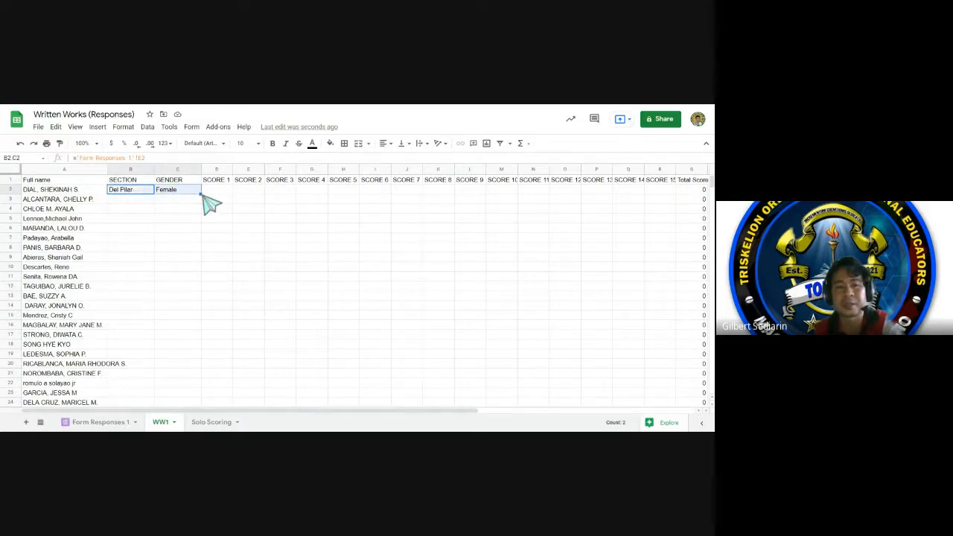
left_click_drag(201, 194, 177, 215)
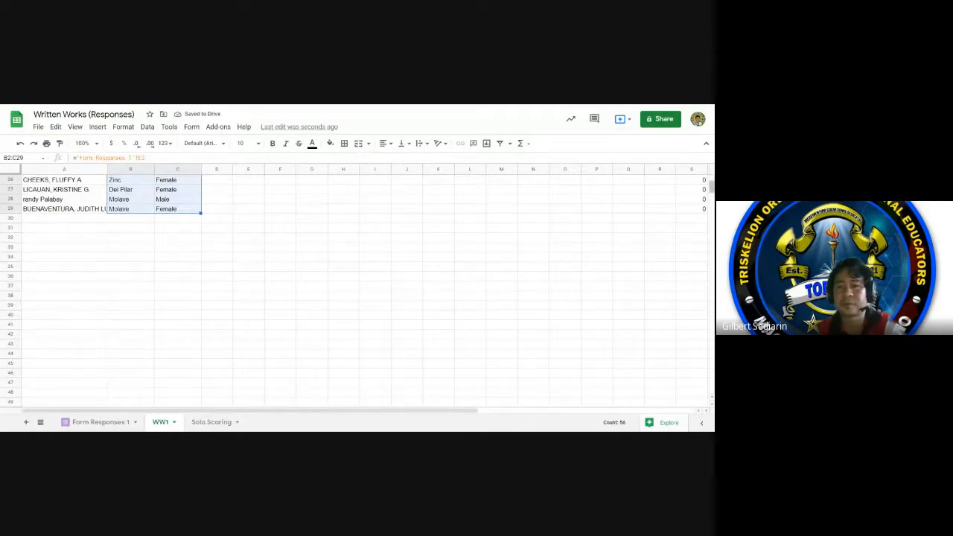
left_click_drag(712, 187, 712, 173)
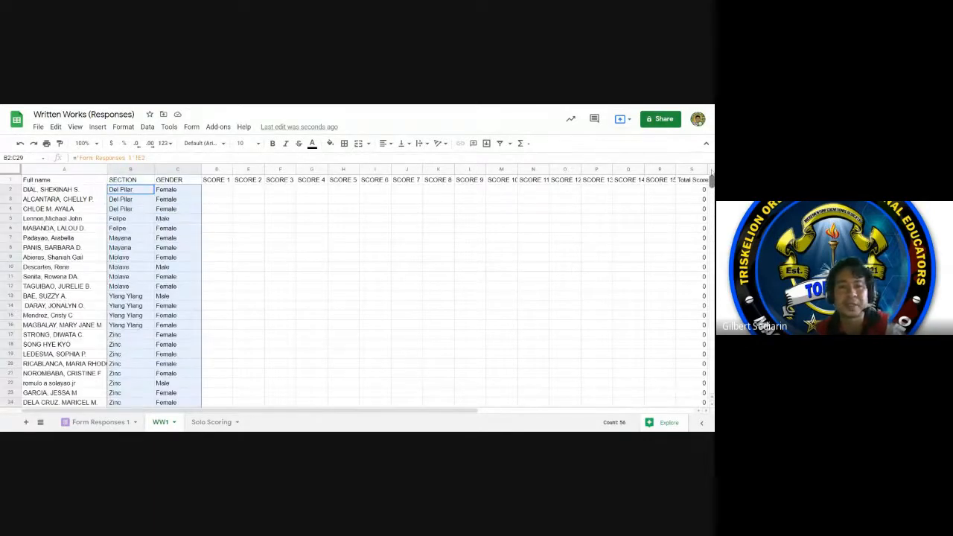
left_click(374, 237)
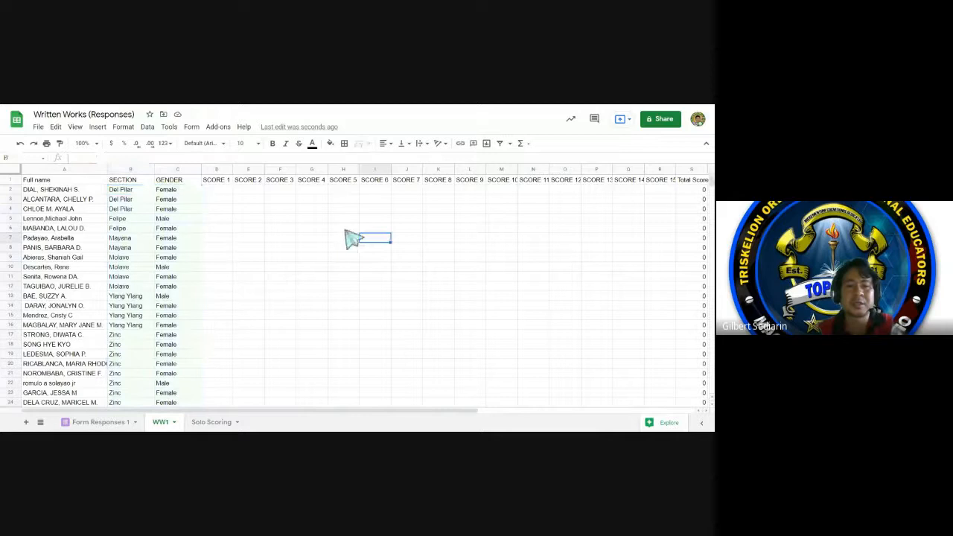
Step: Start a VLOOKUP formula in D2 under SCORE 1 with the item 1 answer in 'Form Responses 1'!G2 as search key
left_click(213, 190)
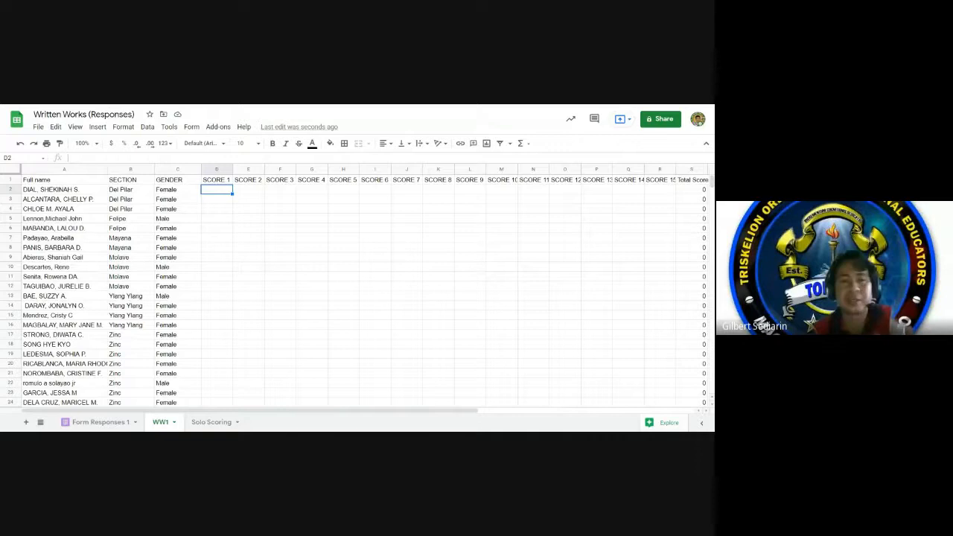
type("=")
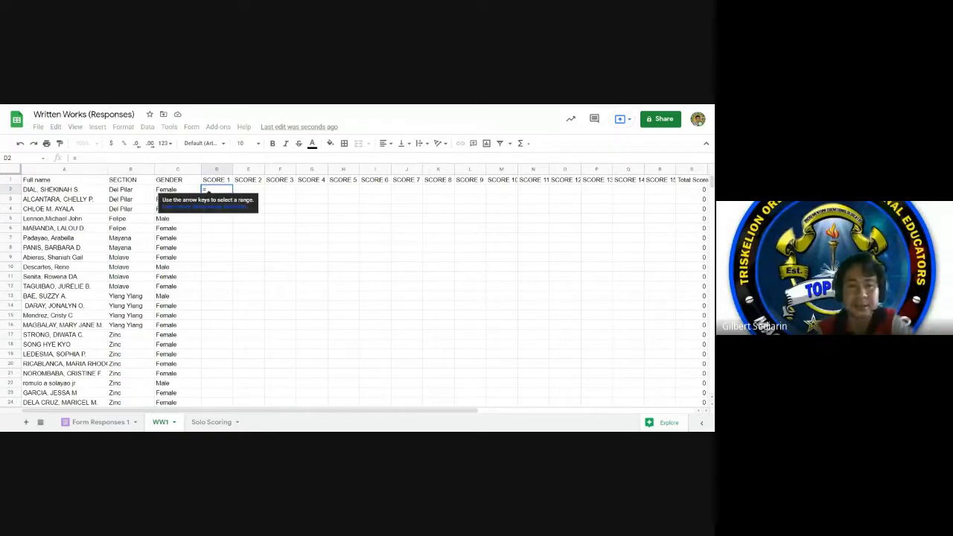
type("V")
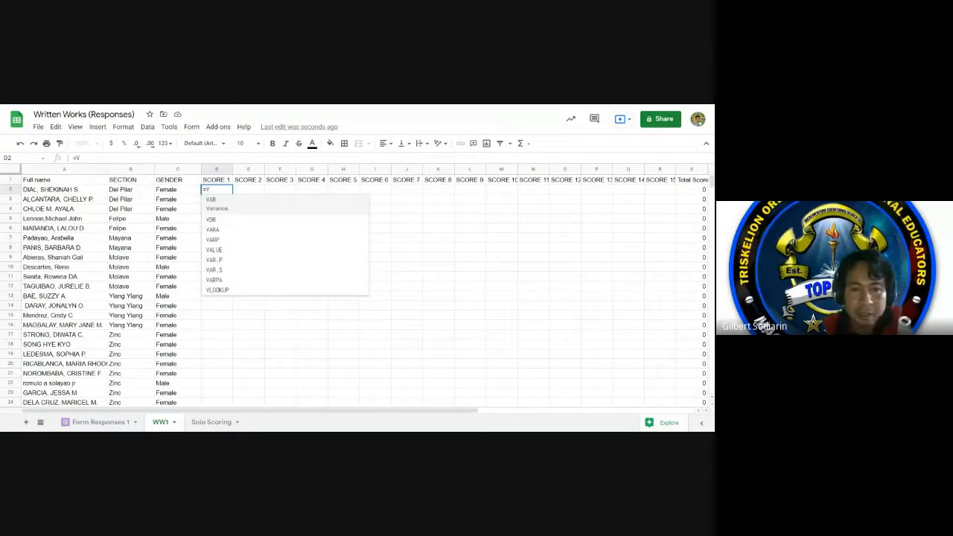
left_click(230, 292)
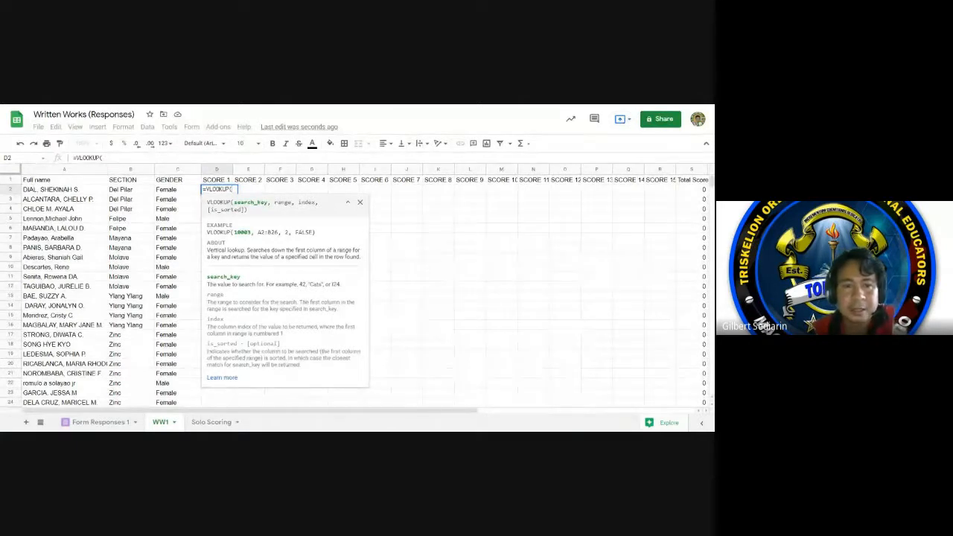
left_click(116, 426)
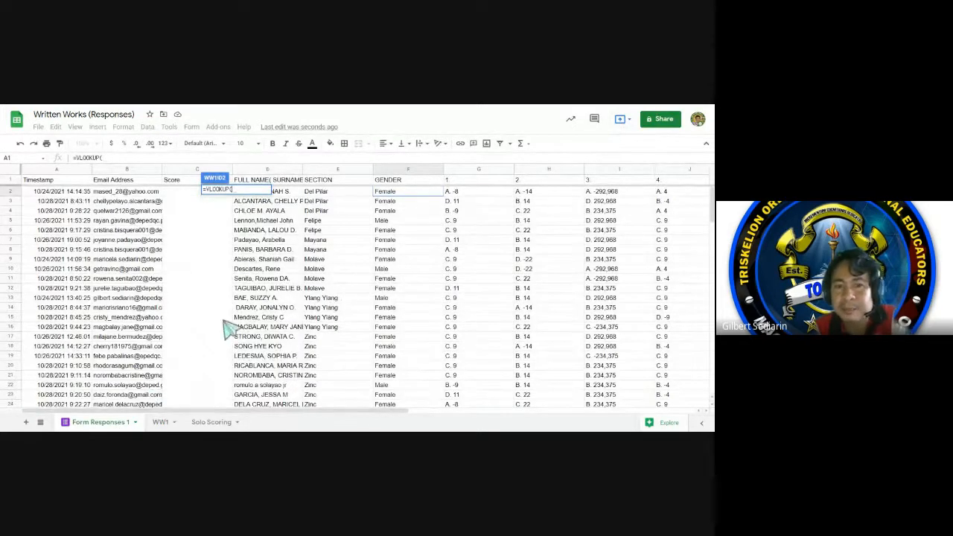
left_click(467, 195)
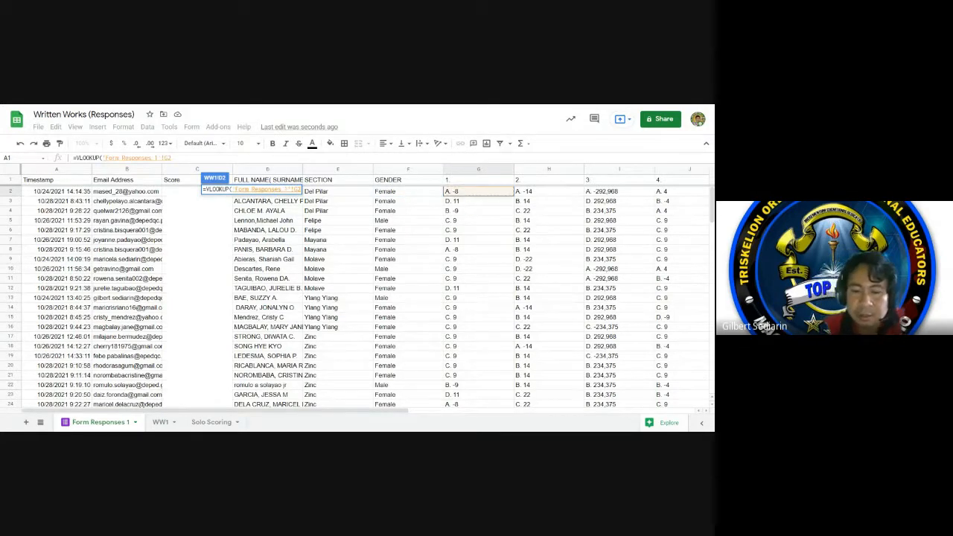
type(",")
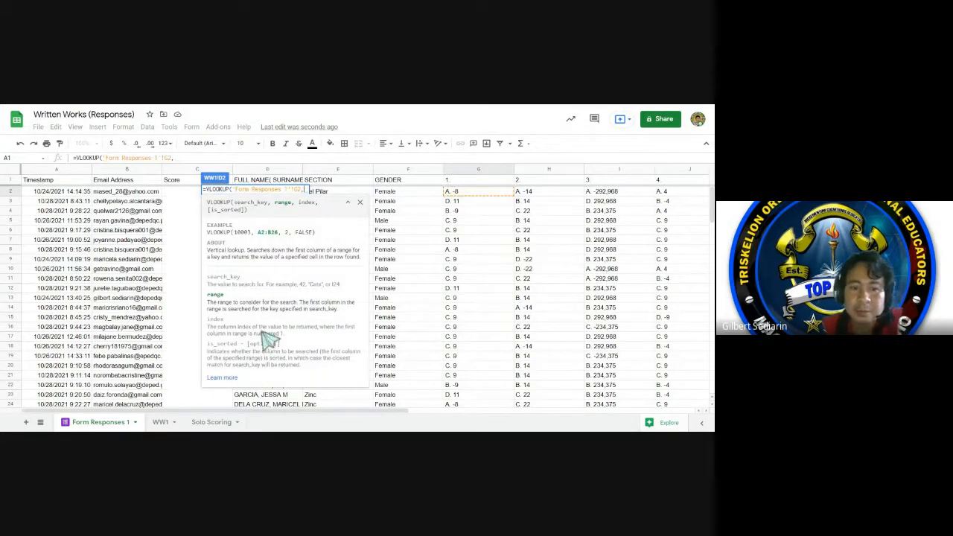
Step: Set the VLOOKUP range to item 1's answers and scores in 'Solo Scoring'!B3:C6, ready for the index argument
left_click(215, 422)
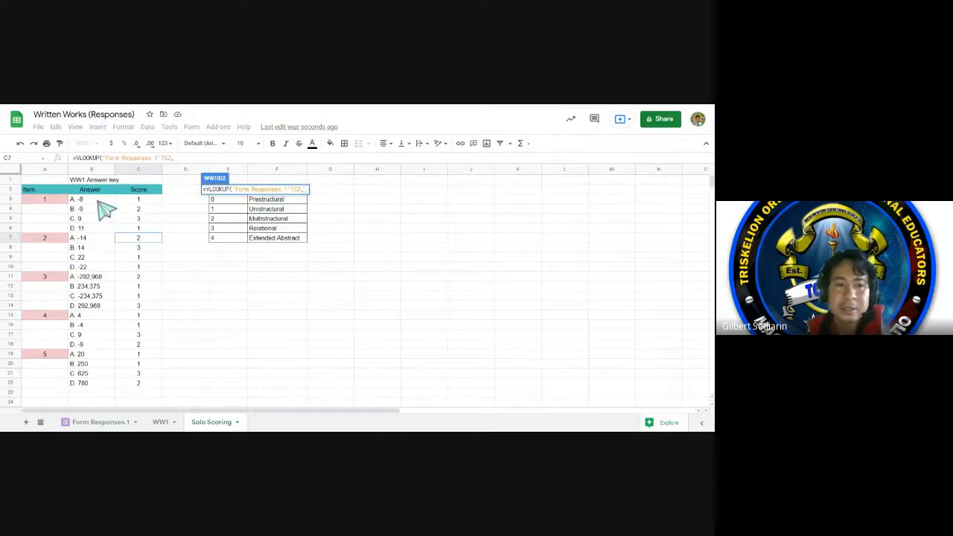
left_click(97, 200)
left_click_drag(104, 210, 149, 240)
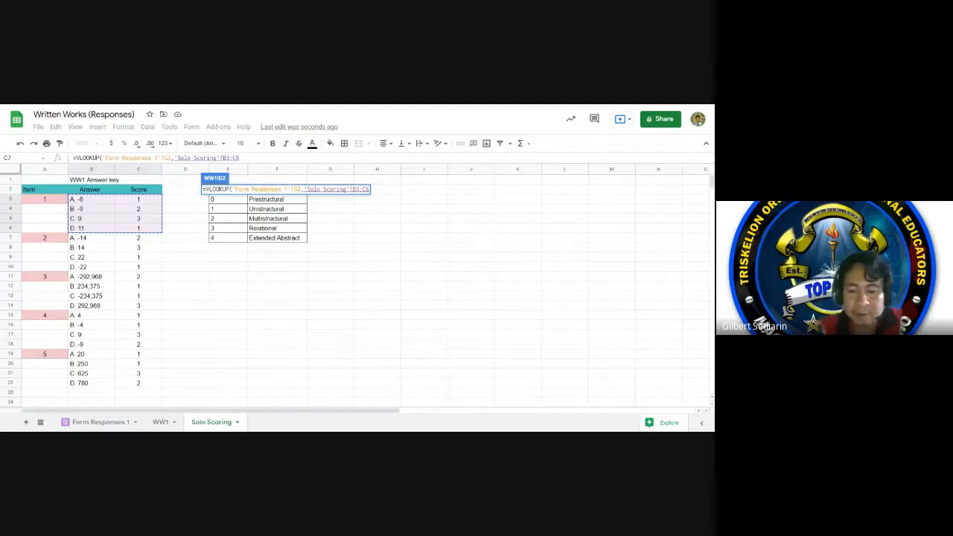
type(",")
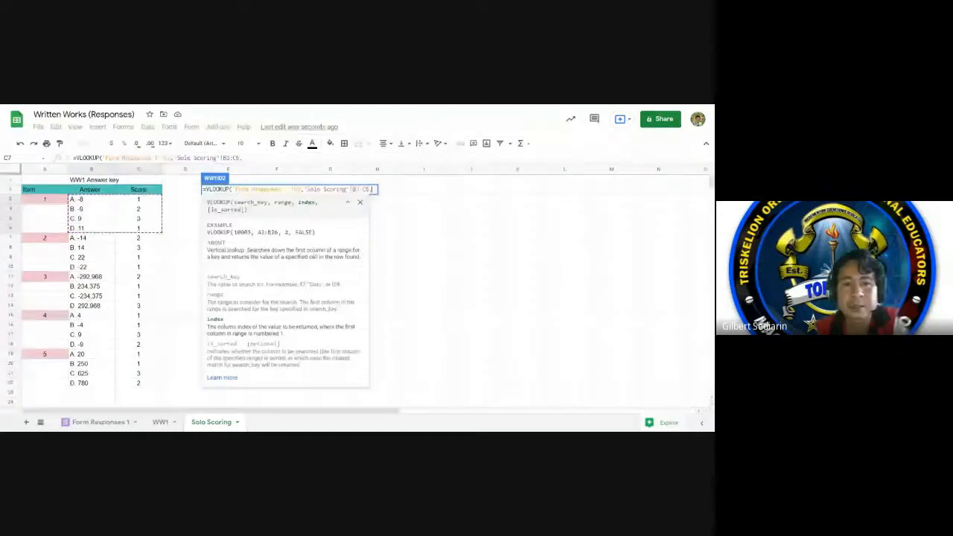
Step: Complete the VLOOKUP formula in D2 with column index 2, closing the parenthesis and entering it
type("2")
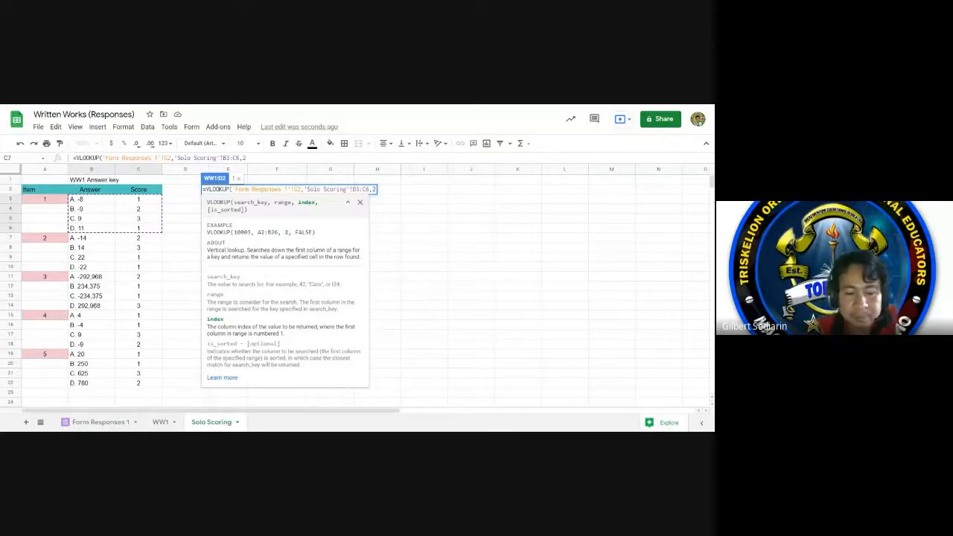
type(")")
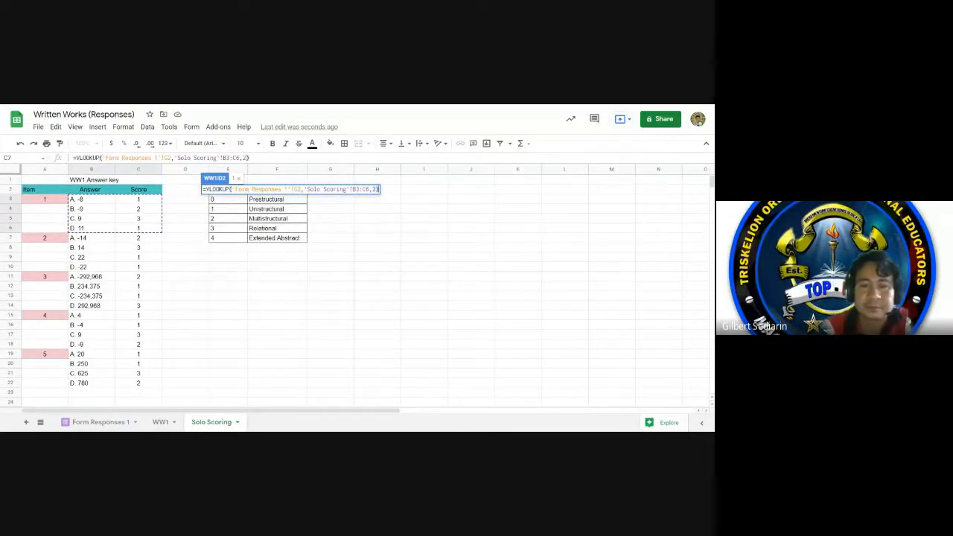
key("Return")
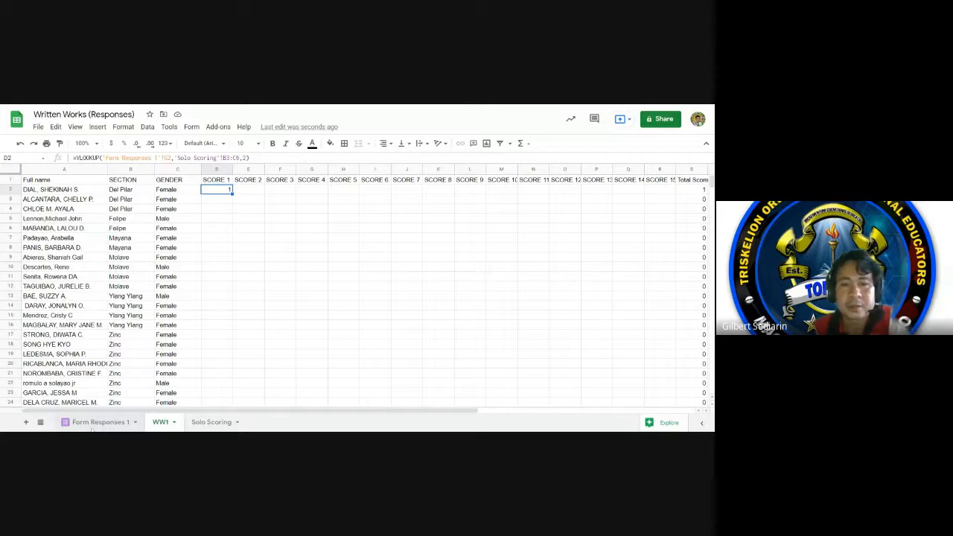
Step: Check the SCORE 1 result in D2 by comparing the answer in 'Form Responses 1'!G2 with its score in the Solo Scoring answer key
left_click(97, 423)
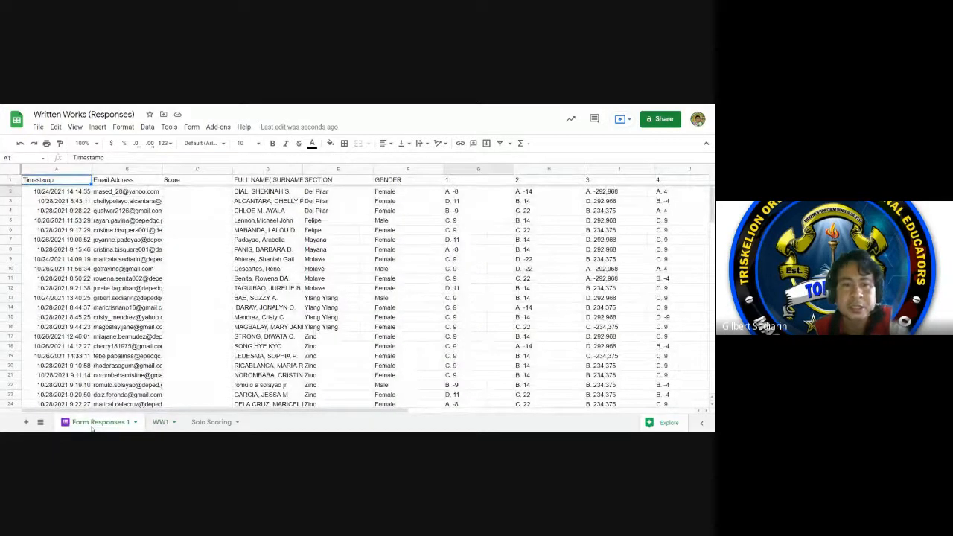
left_click(467, 193)
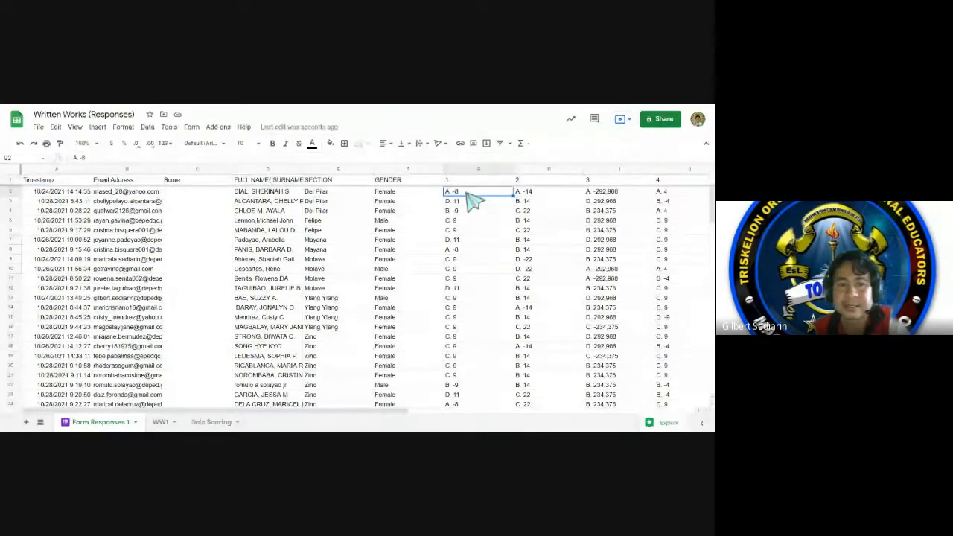
left_click(198, 427)
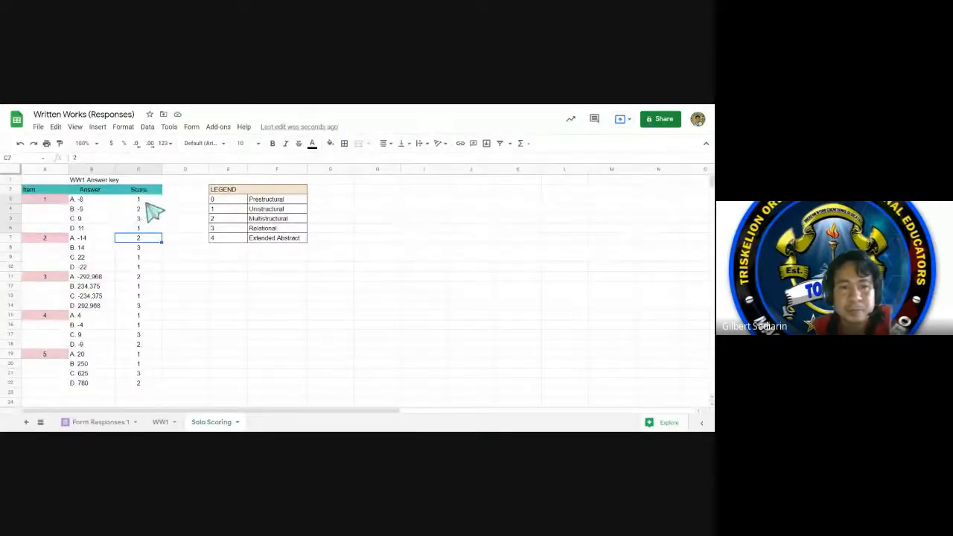
left_click(147, 201)
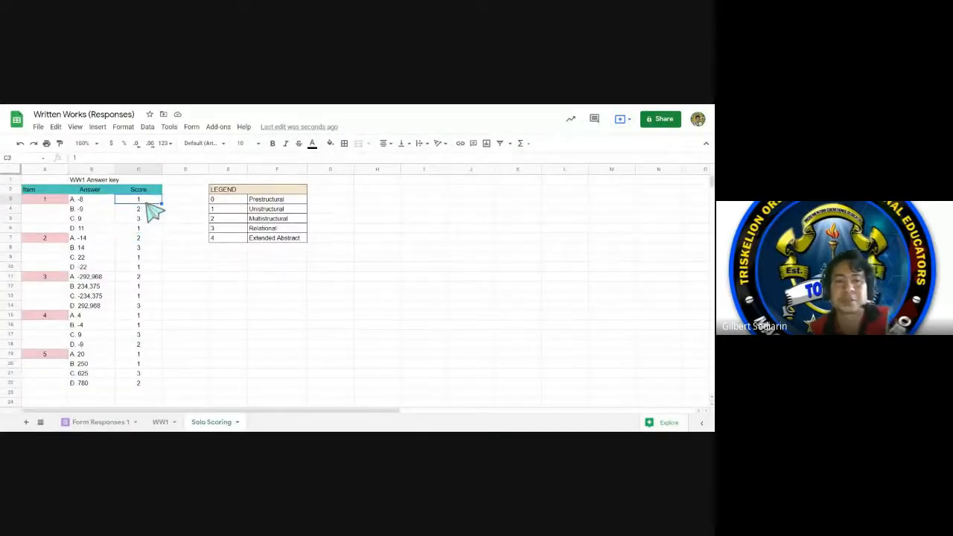
Step: Fill the SCORE 1 formula from D2 down to row 29 of the WW1 sheet
left_click(160, 422)
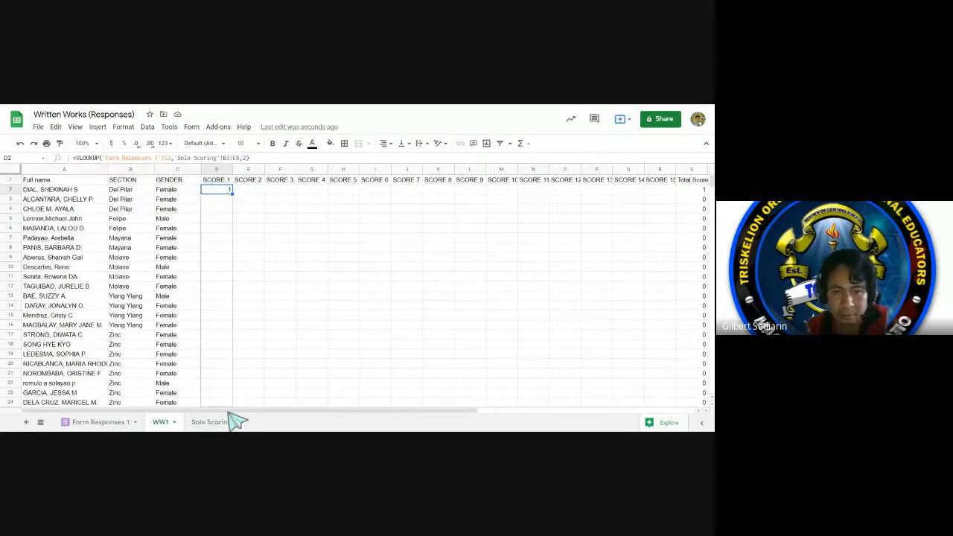
scroll(235, 348, "down", 4)
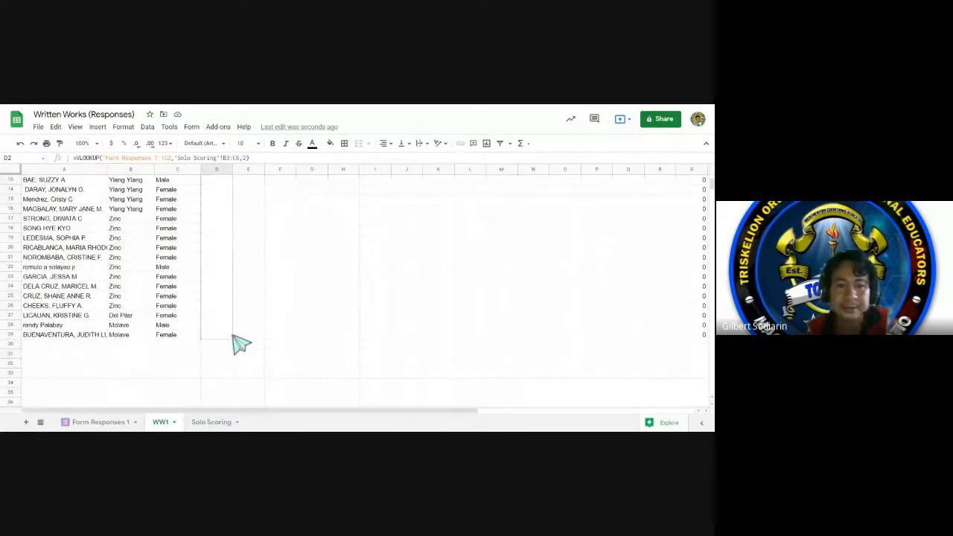
left_click(231, 336, "shift")
key("ctrl+d")
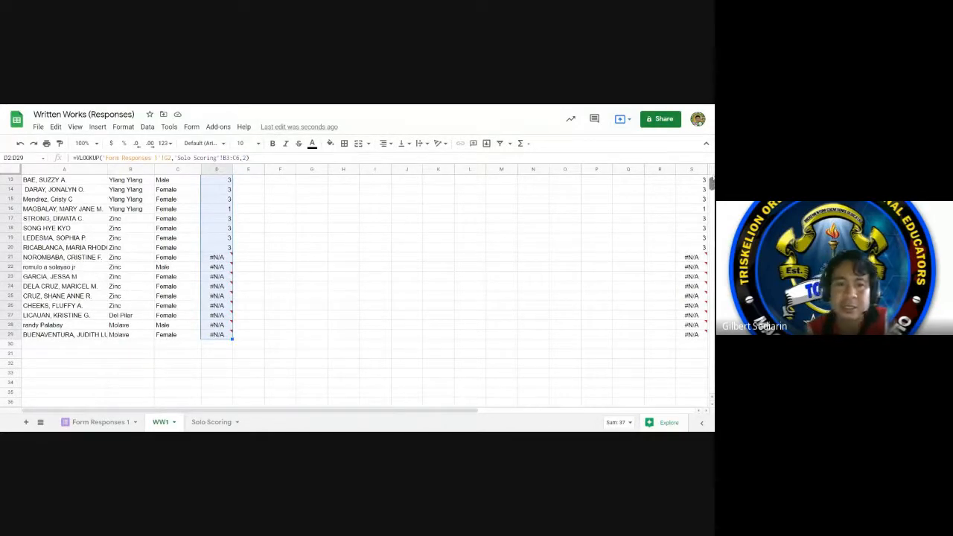
scroll(357, 290, "up", 4)
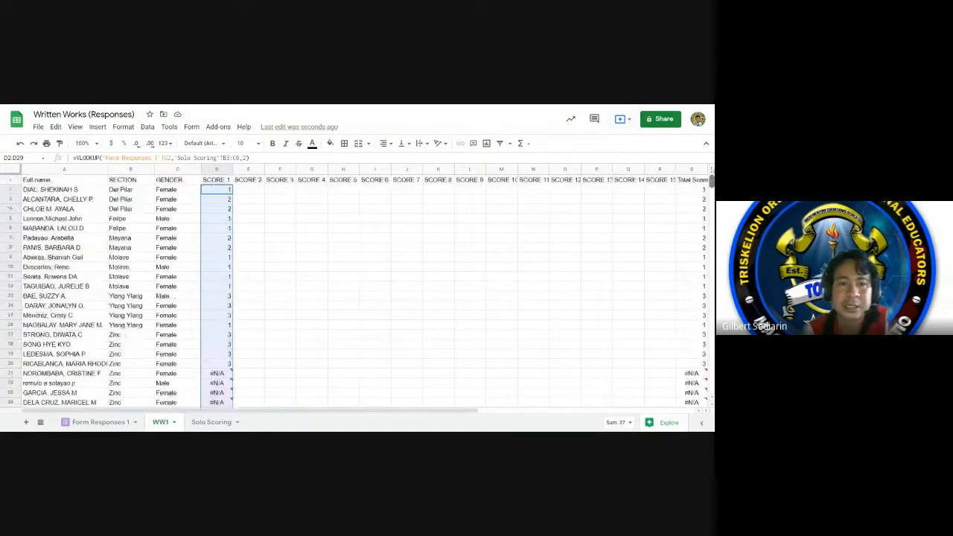
Step: Compare the SCORE 1 result in D3 with the answer in 'Form Responses 1'!G3 and its score in the Solo Scoring answer key
left_click(213, 201)
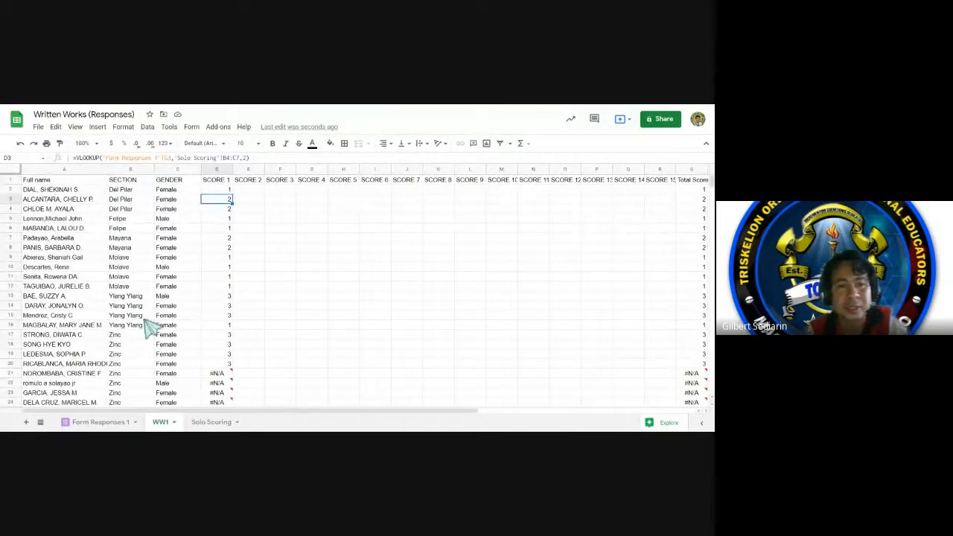
left_click(101, 422)
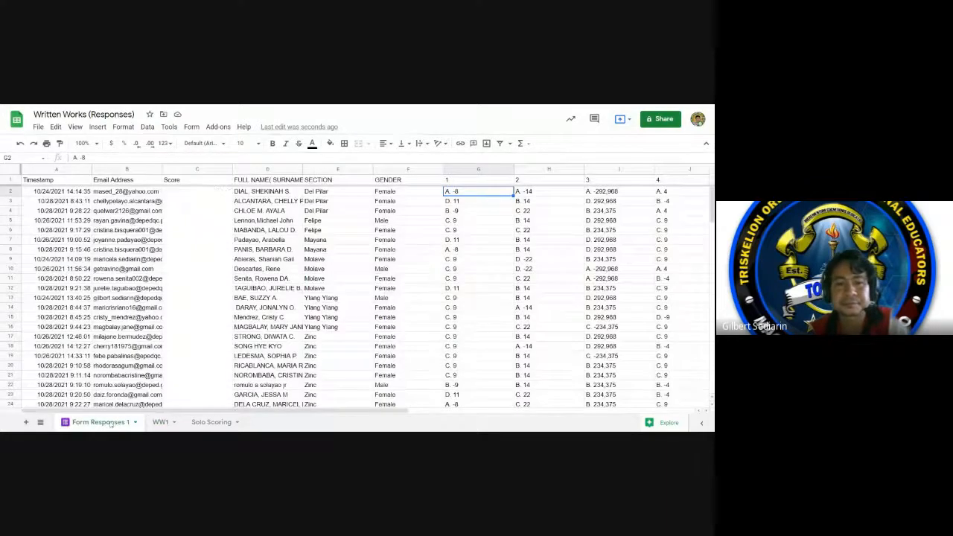
left_click(463, 203)
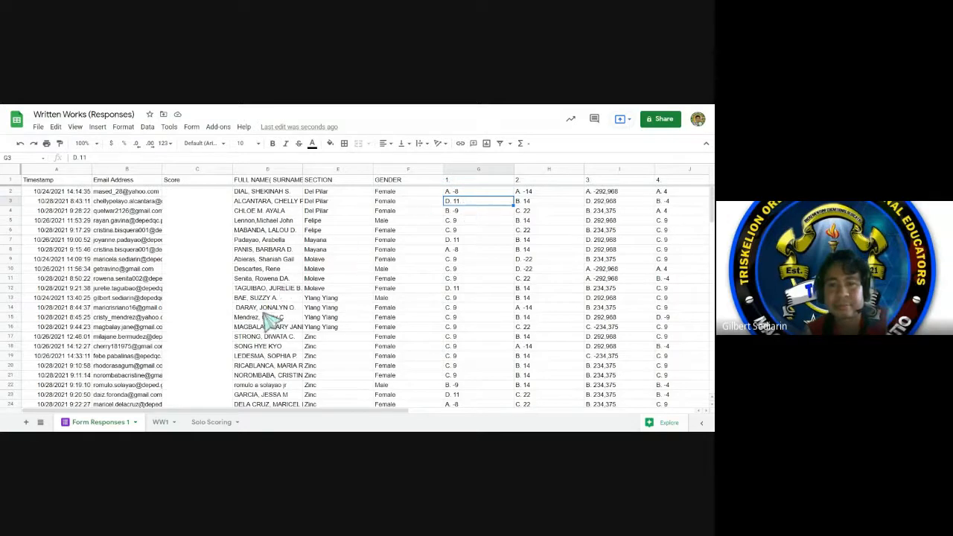
left_click(211, 422)
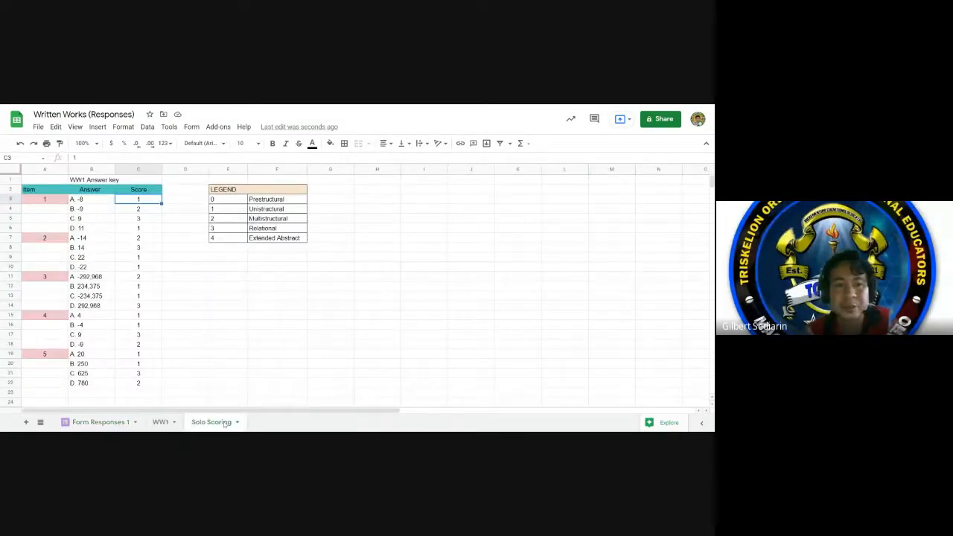
left_click(146, 229)
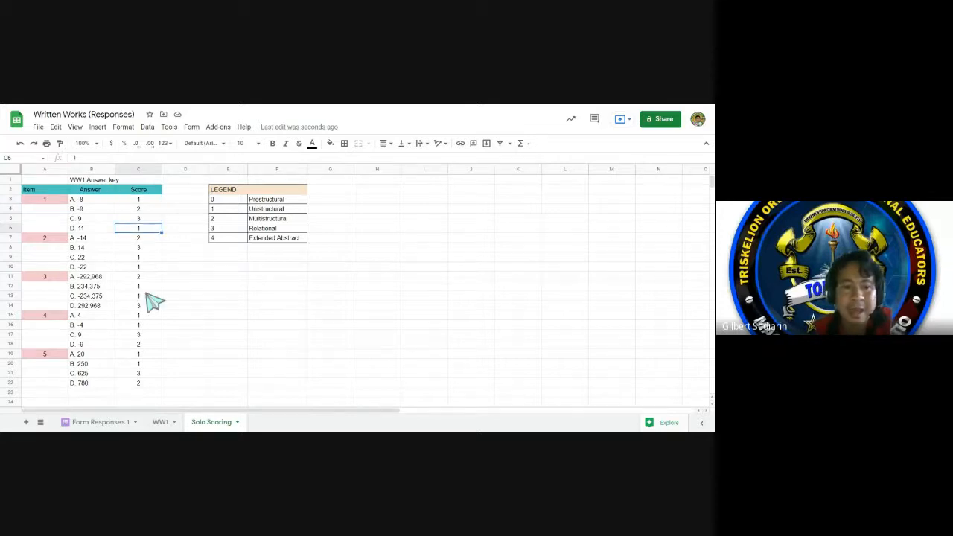
Step: Inspect the lookup range reference in the VLOOKUP formula of D3 in the WW1 sheet
left_click(163, 422)
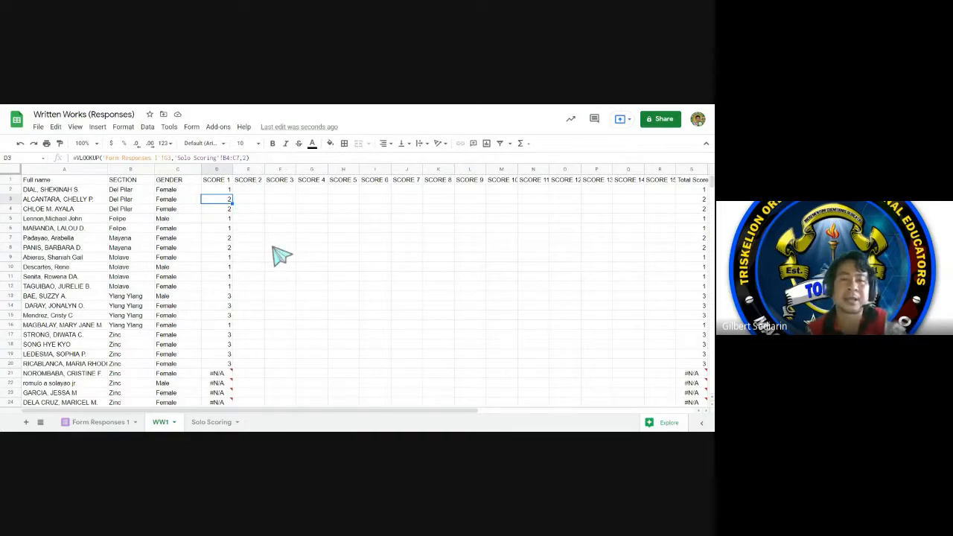
left_click(224, 158)
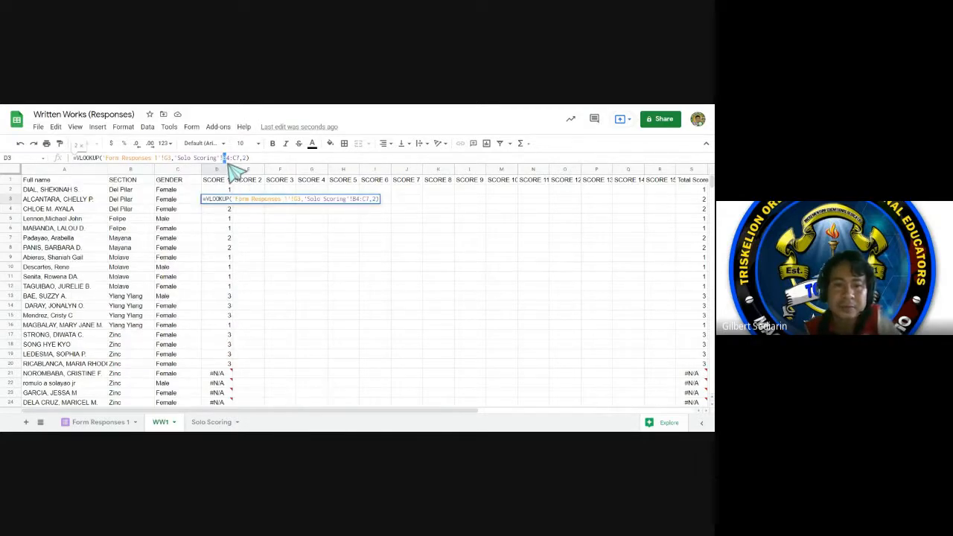
left_click_drag(228, 165, 230, 166)
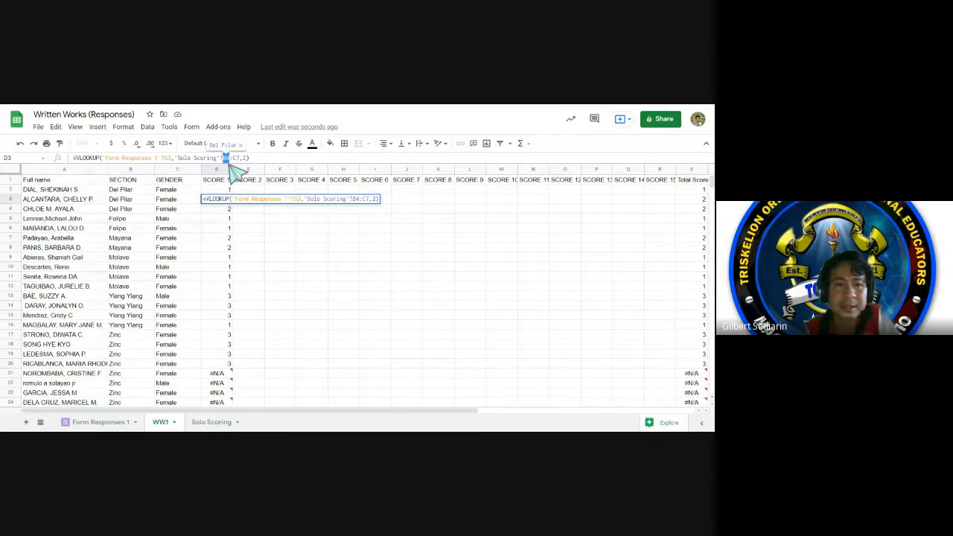
left_click(275, 238)
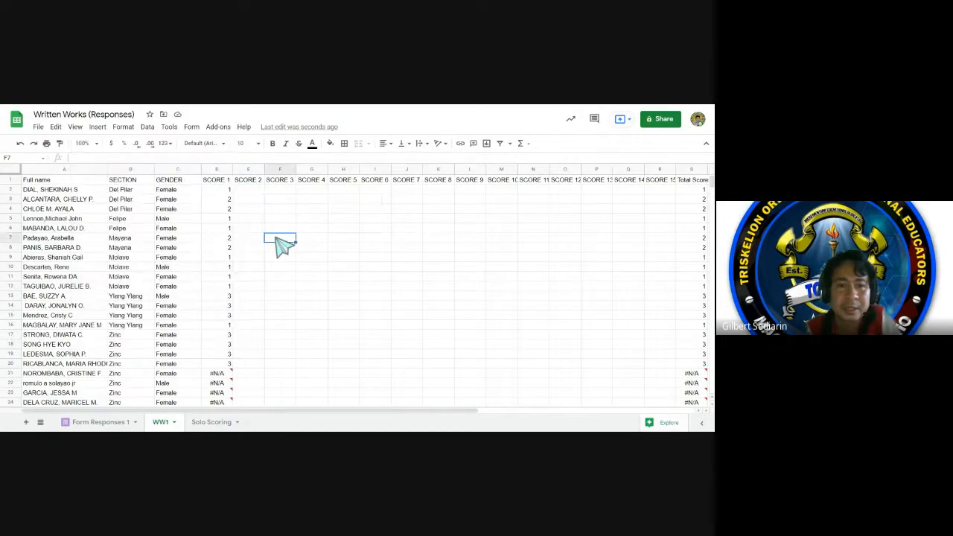
Step: Make the lookup range in D2's VLOOKUP formula absolute as 'Solo Scoring'!$B$3:$C$6
left_click(221, 191)
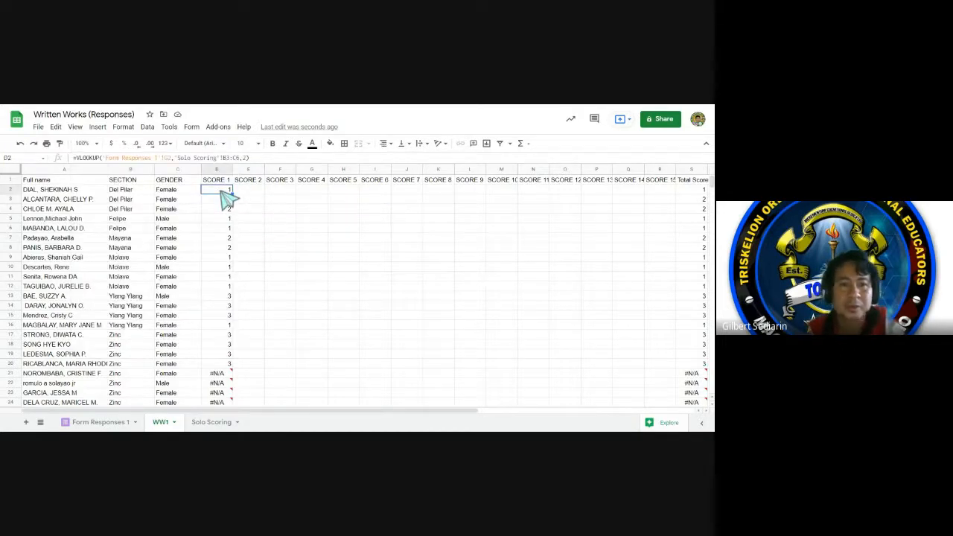
double_click(226, 158)
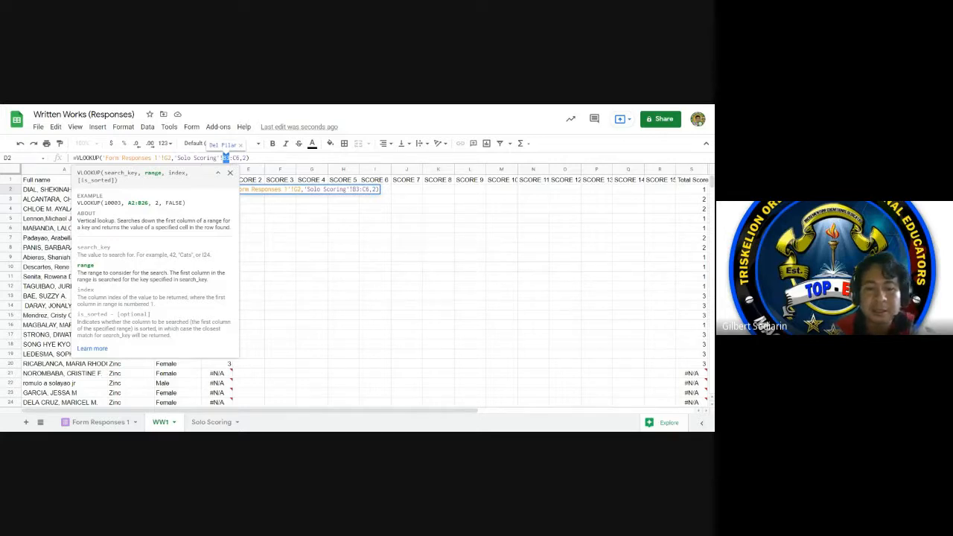
key("F4")
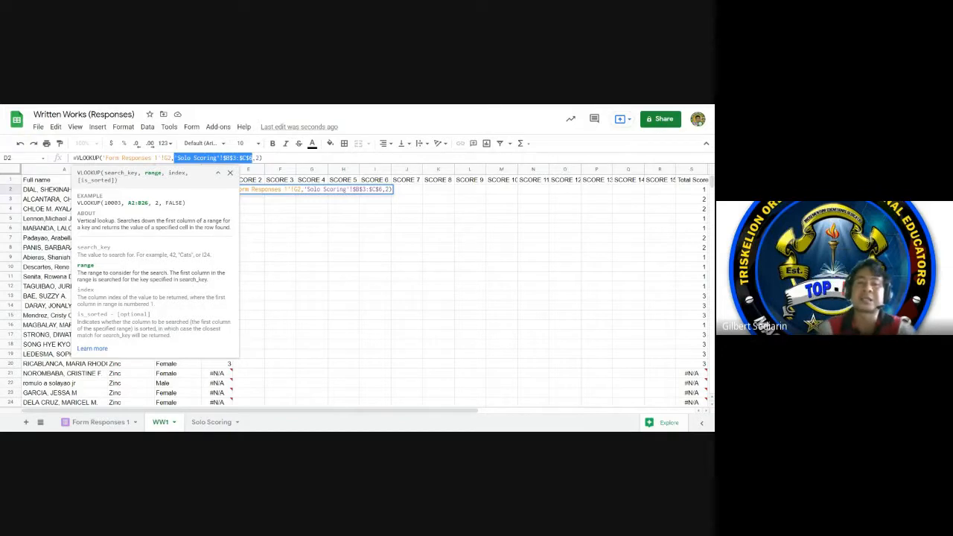
key("Return")
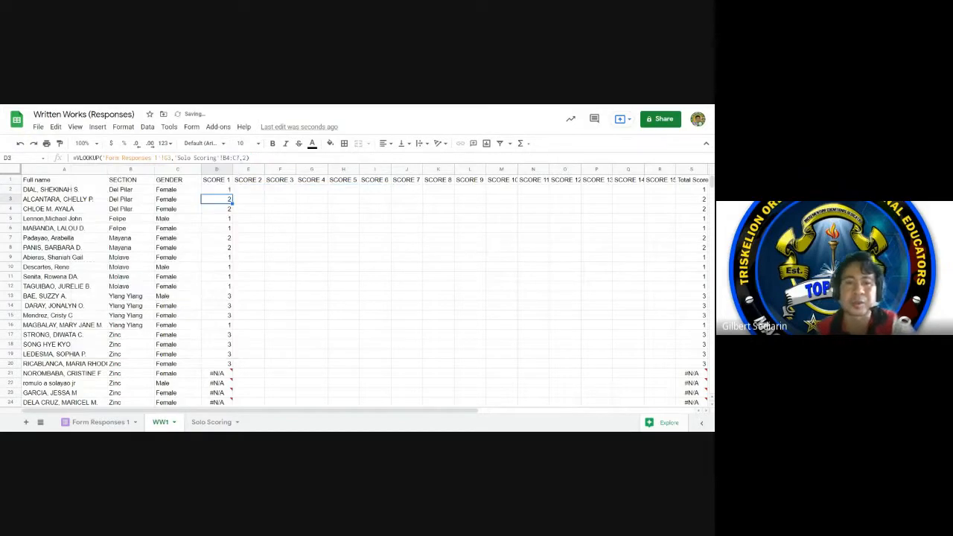
Step: Fill the corrected SCORE 1 formula from D2 down through all respondents and clear the surplus formula in D30
left_click(227, 189)
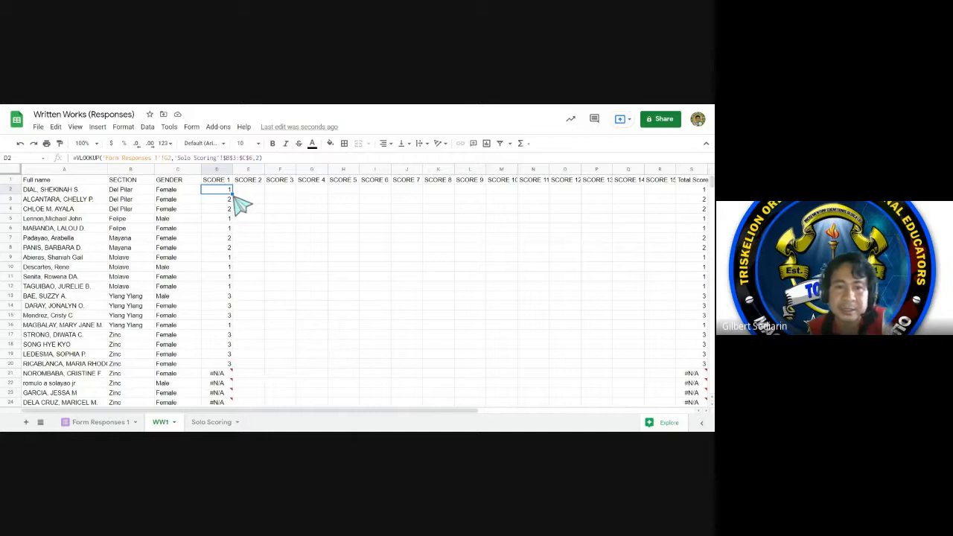
left_click_drag(234, 192, 222, 349)
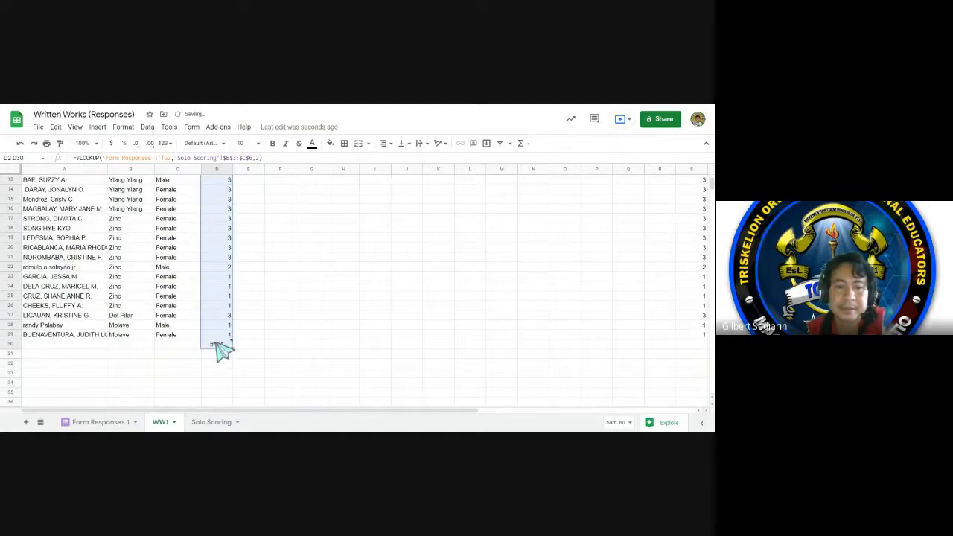
left_click(227, 346)
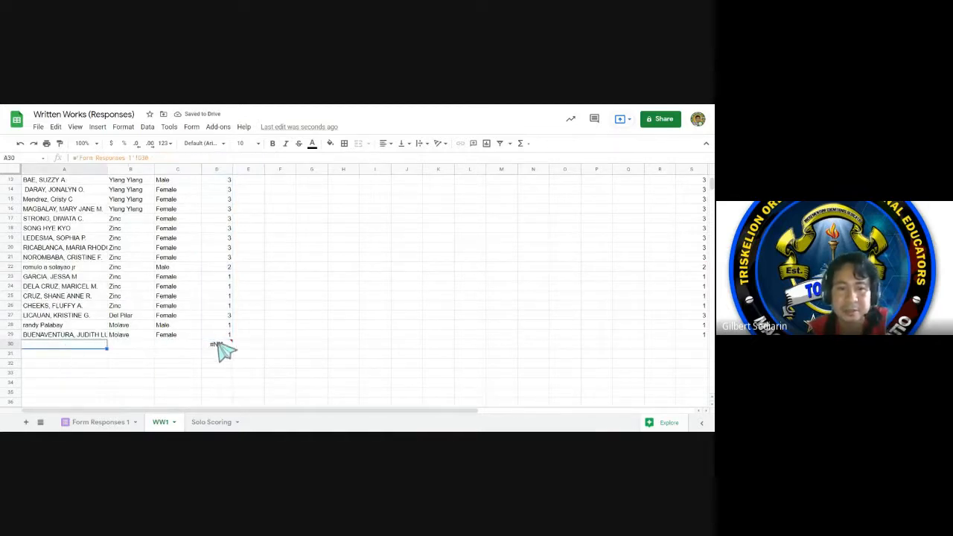
mouse_move(219, 348)
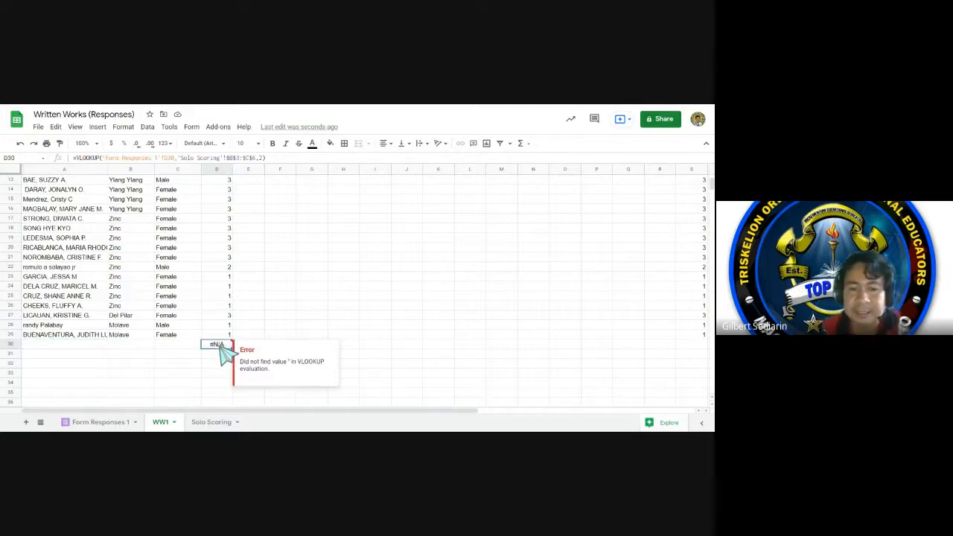
key("Delete")
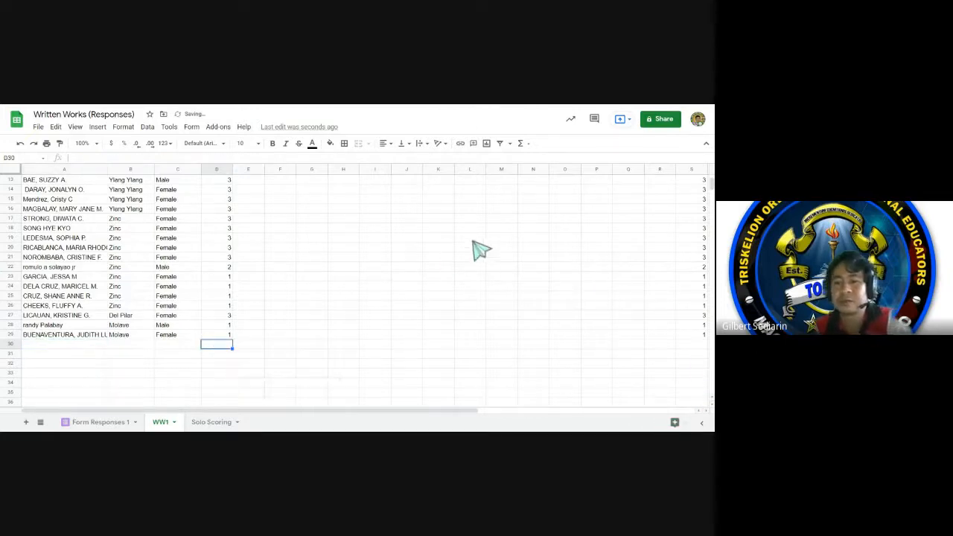
Step: Check the refilled formulas in D3 and D17, comparing the answer in 'Form Responses 1'!G17 with the Solo Scoring answer key
left_click_drag(712, 184, 711, 176)
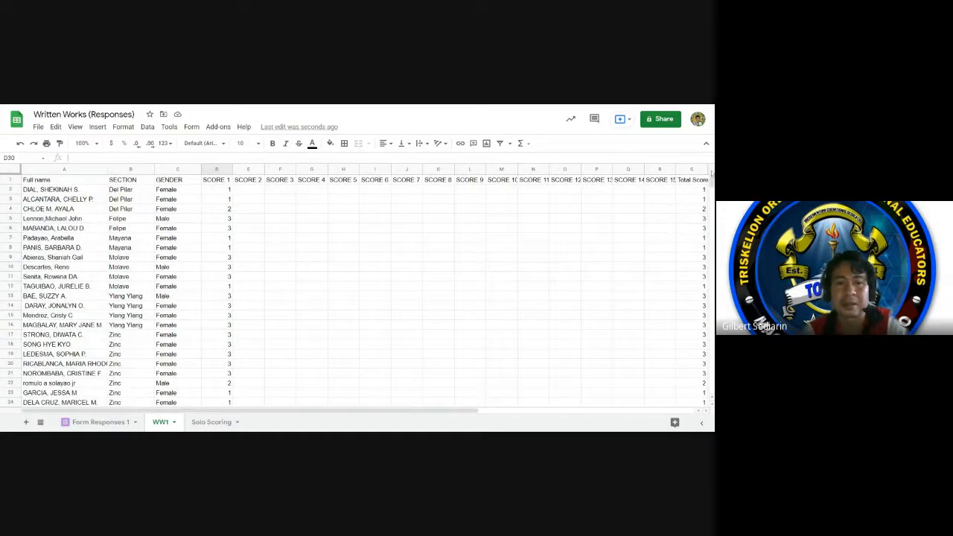
left_click(220, 200)
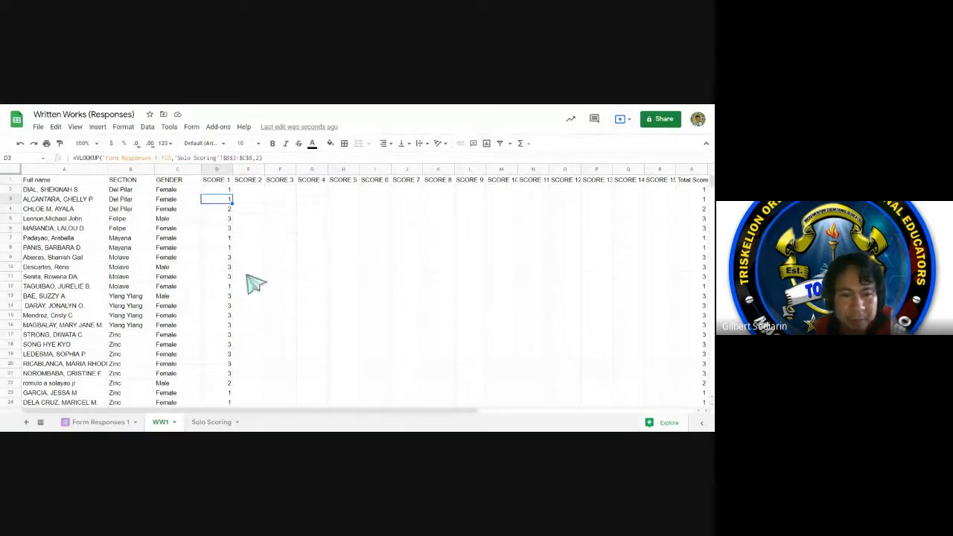
left_click(226, 336)
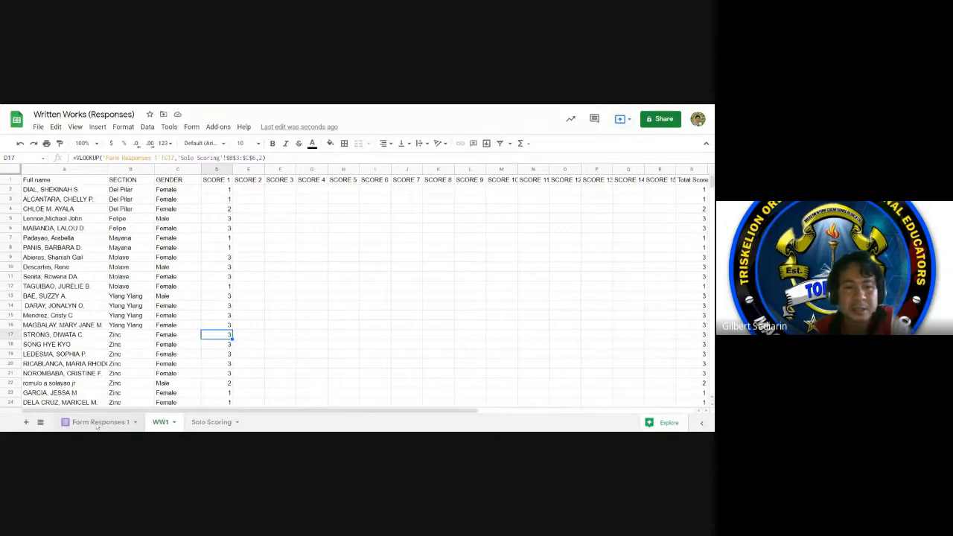
left_click(99, 423)
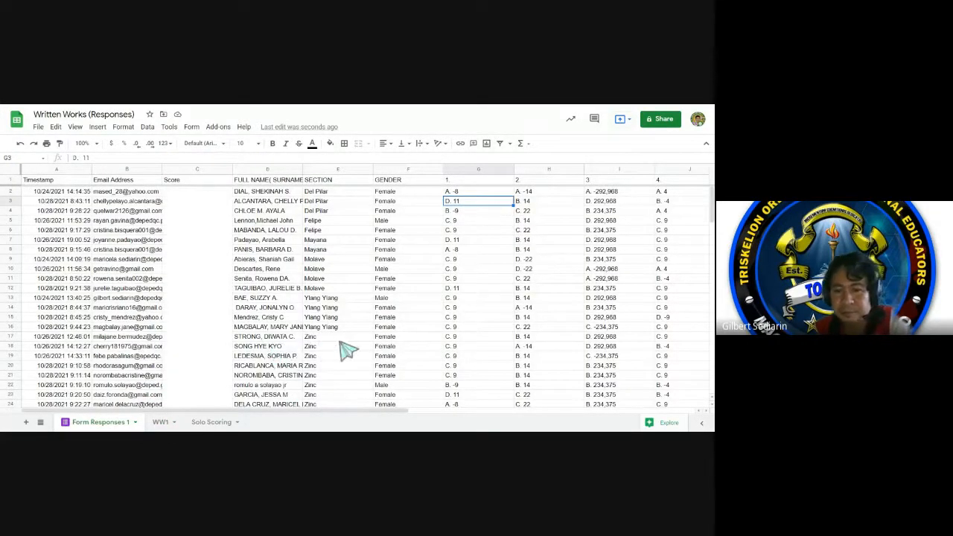
left_click(459, 338)
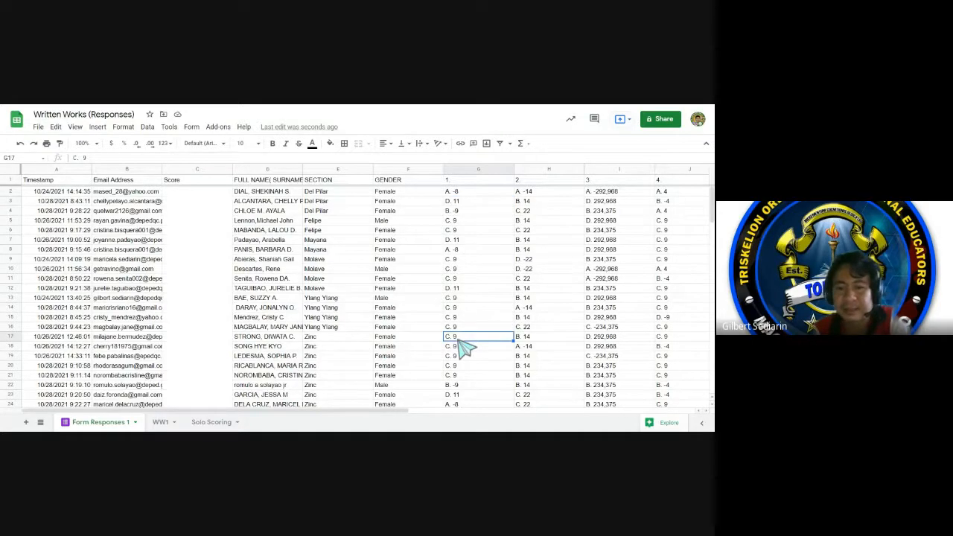
left_click(210, 423)
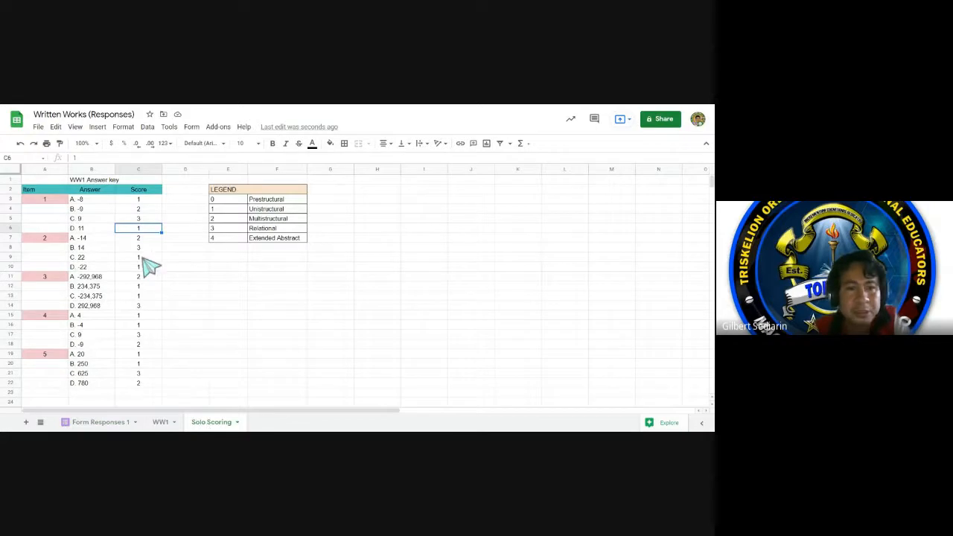
Step: Start a VLOOKUP formula in E2 of the WW1 sheet with 'Form Responses 1'!H2 as the search key
left_click(140, 219)
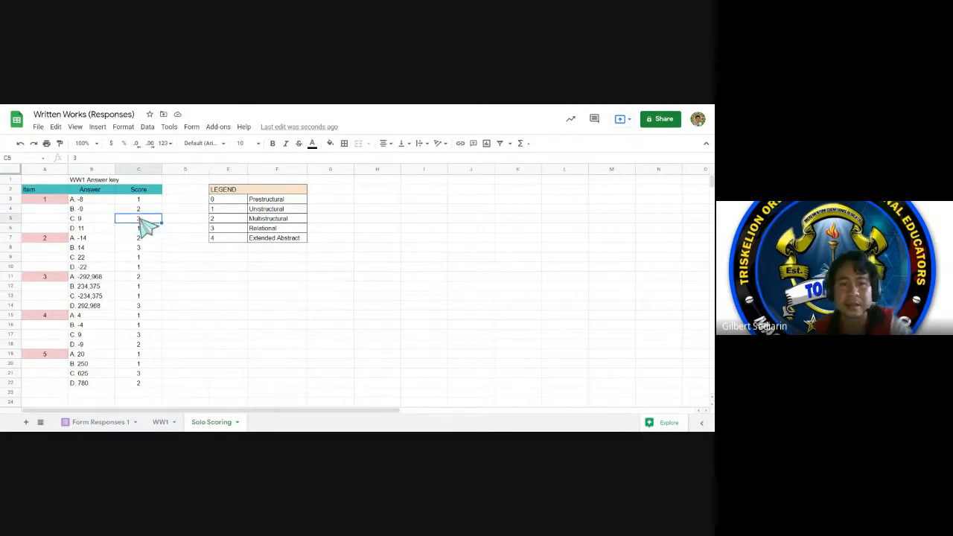
left_click(161, 422)
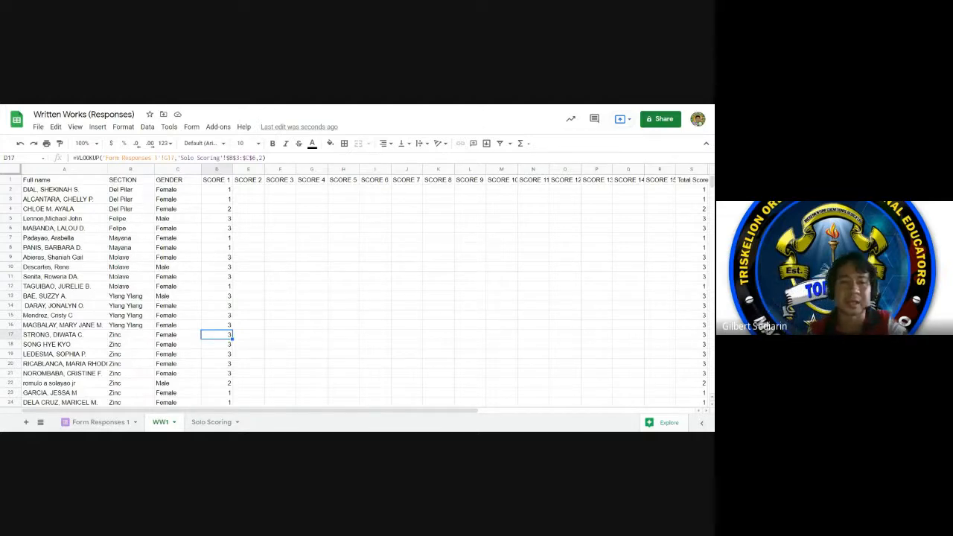
left_click(256, 190)
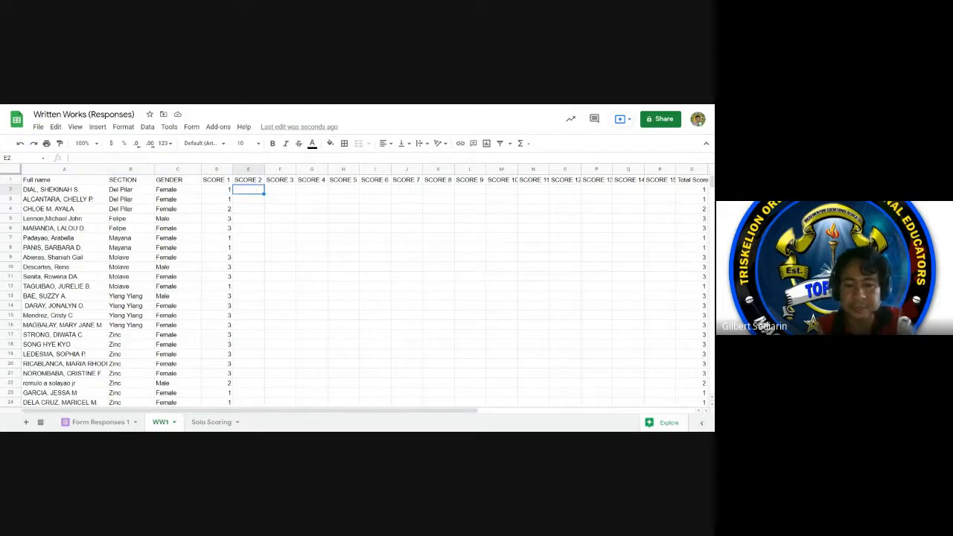
type("=")
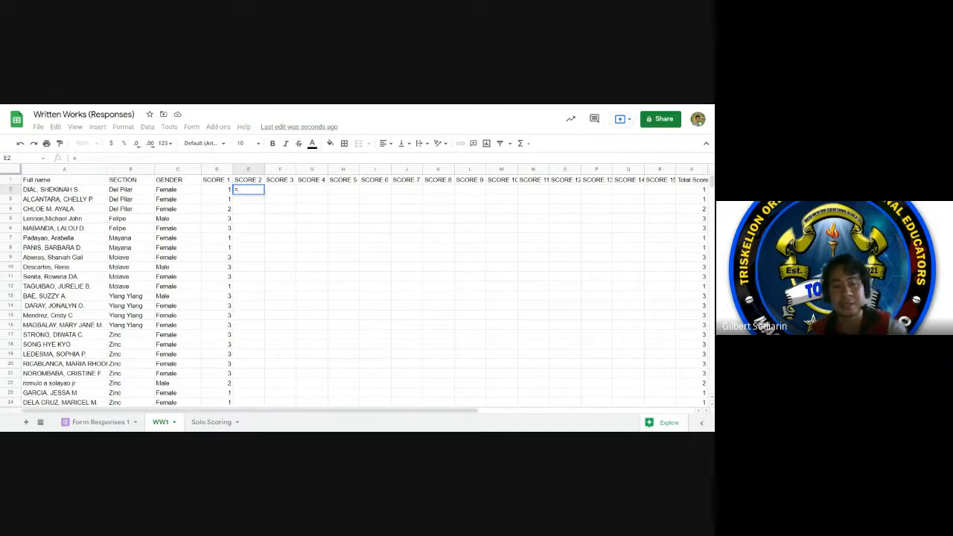
type("vl")
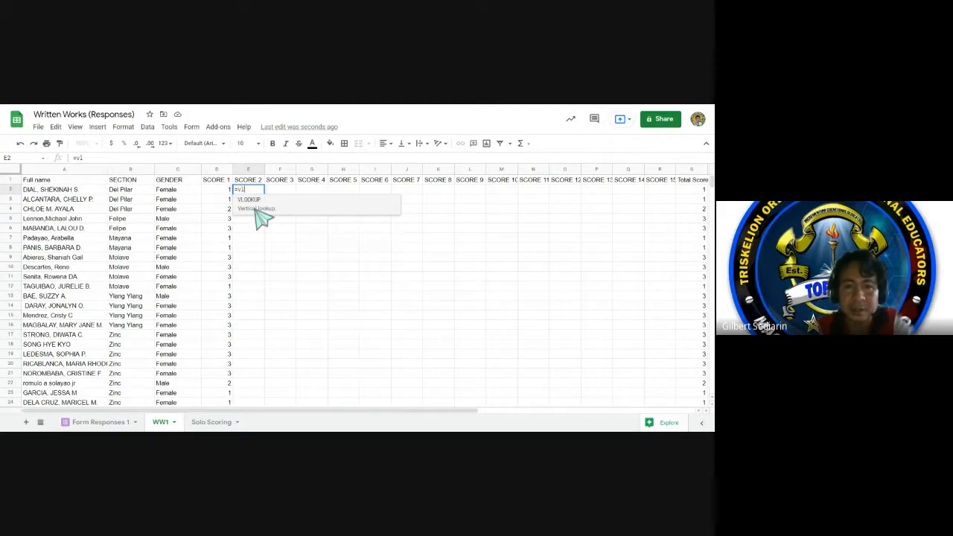
left_click(256, 209)
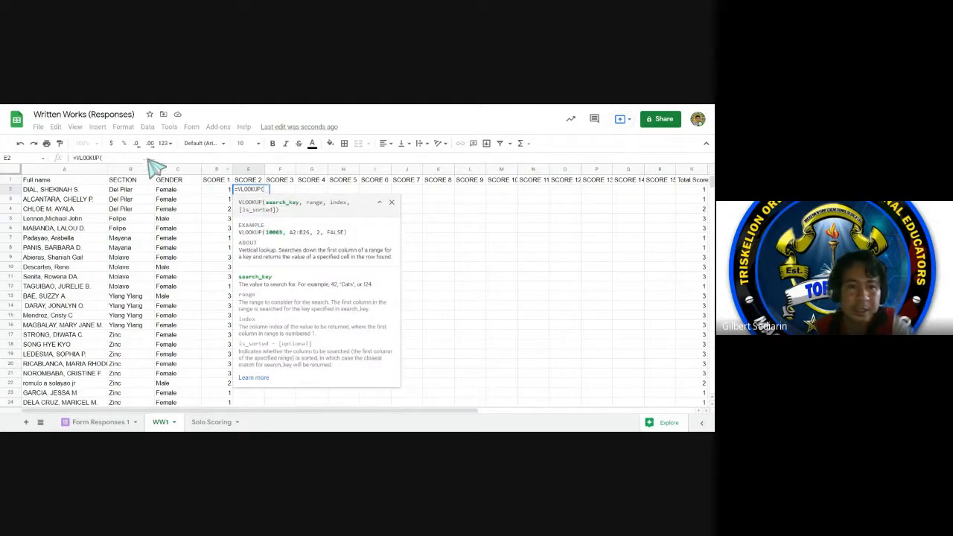
left_click(88, 423)
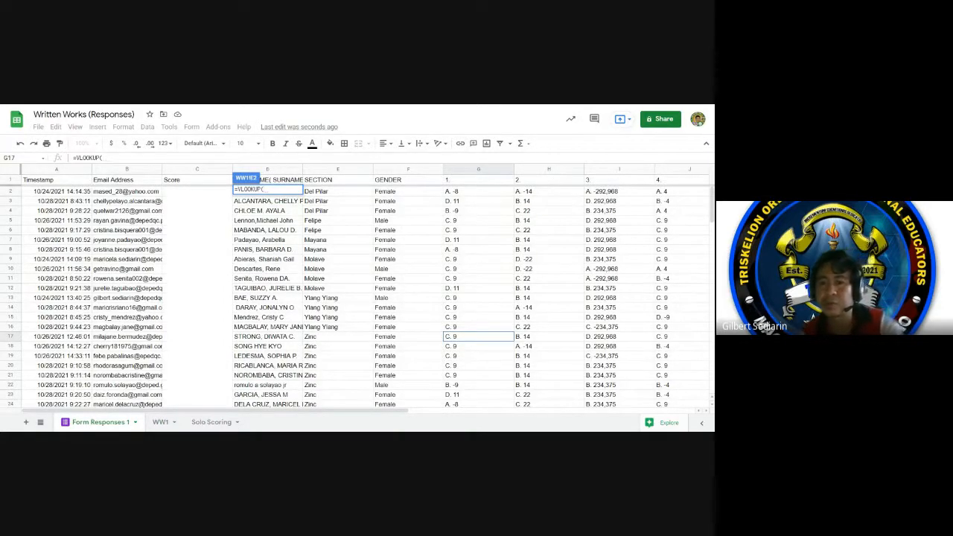
left_click(534, 193)
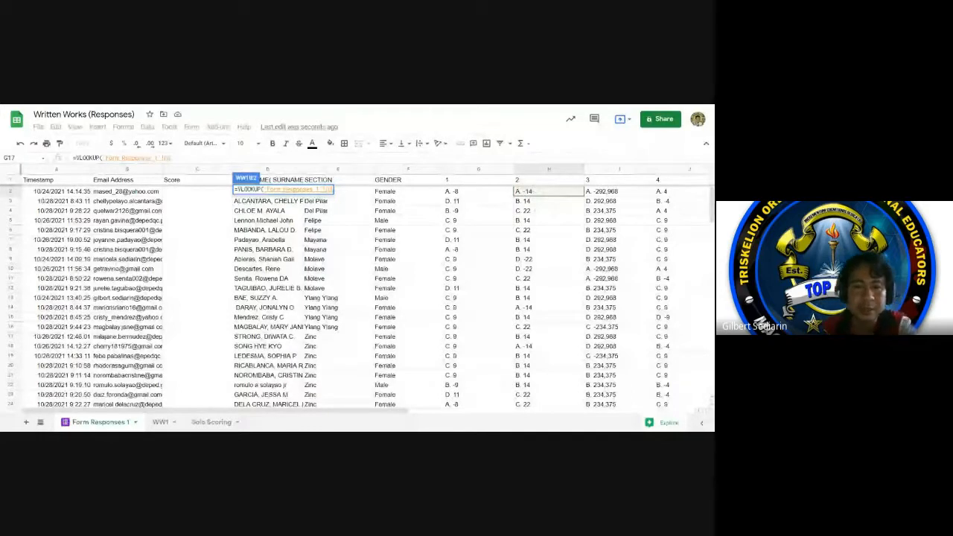
type(",")
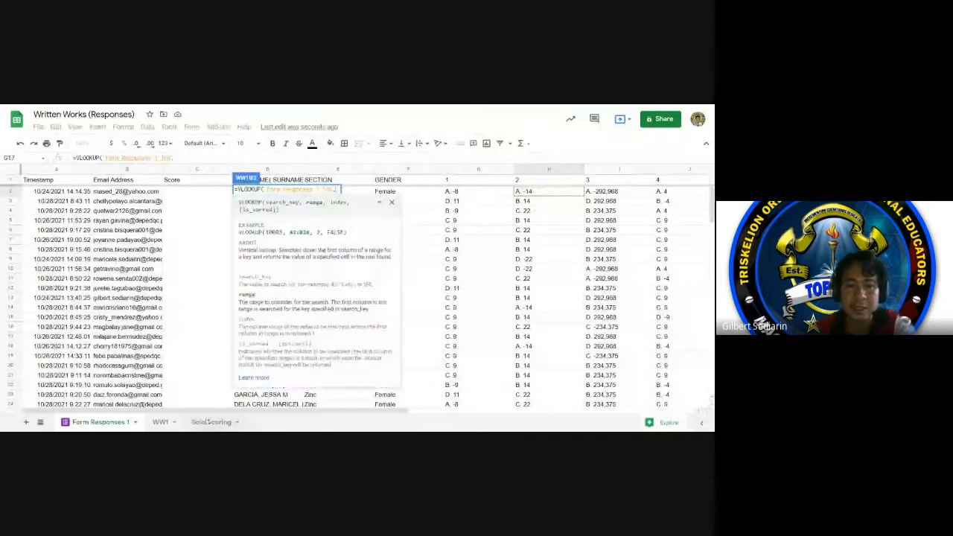
Step: Complete the SCORE 2 formula in E2 with the item 2 answer range 'Solo Scoring'!B7:C10 and column index 2
left_click(211, 422)
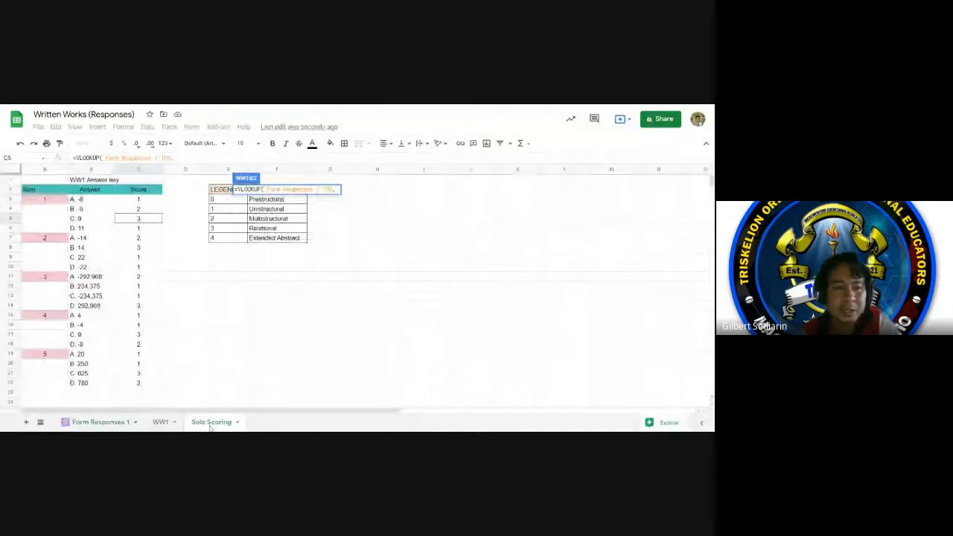
left_click(94, 241)
left_click_drag(96, 248, 151, 277)
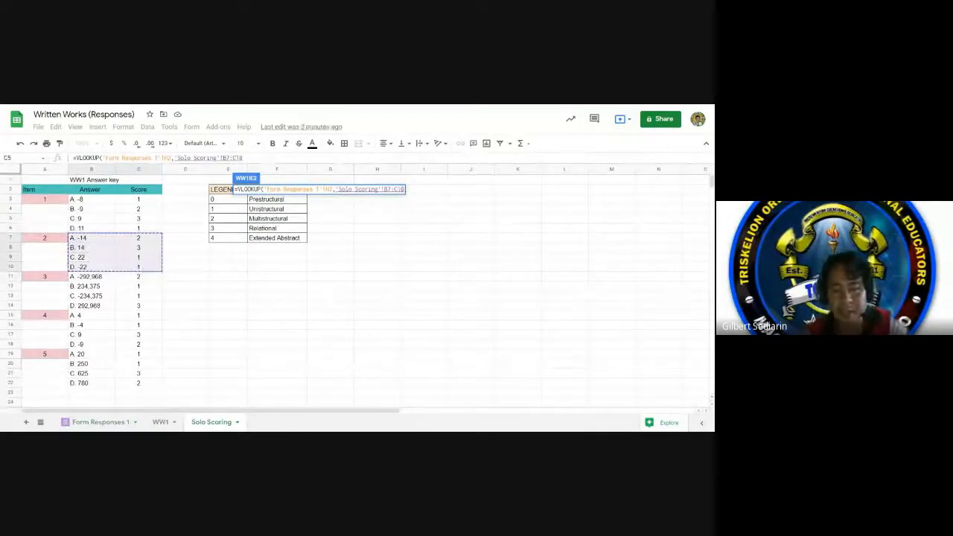
type(",")
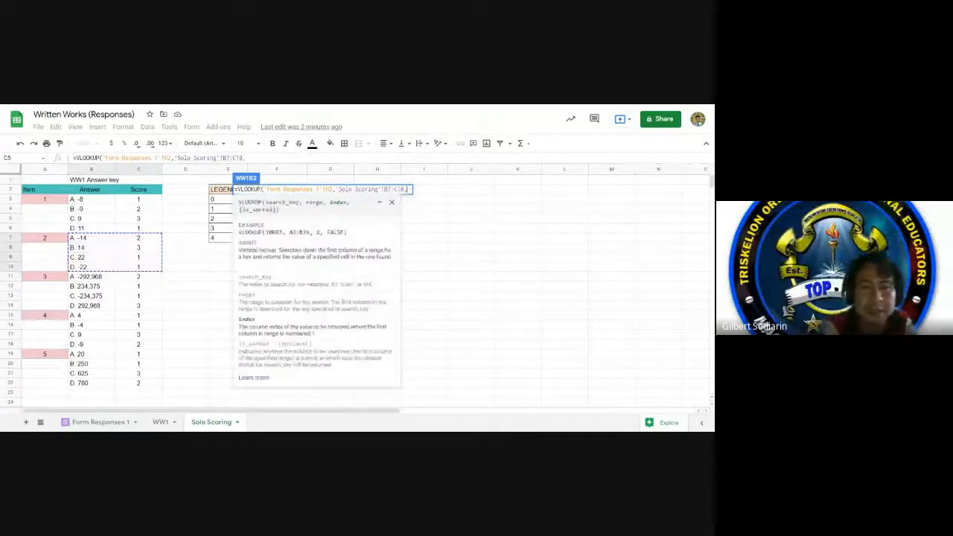
type("2")
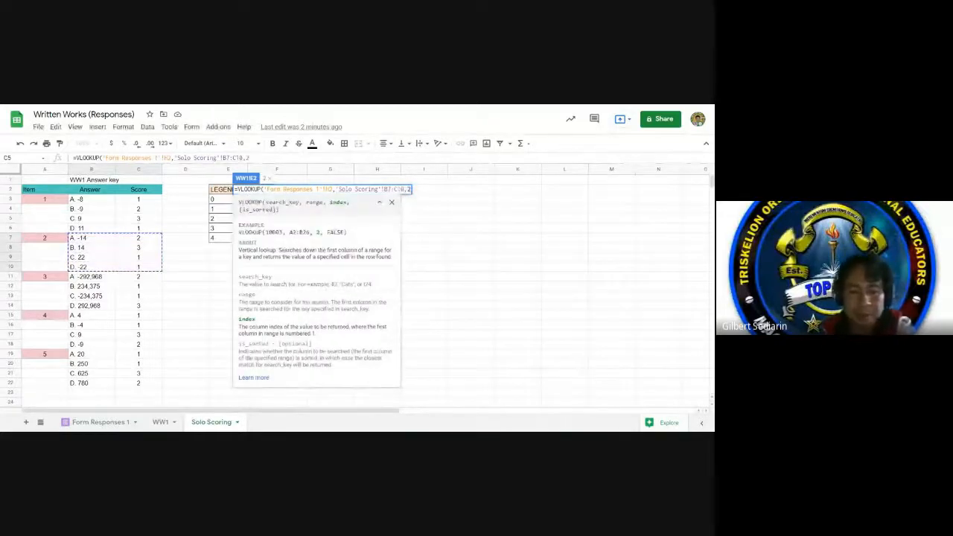
type(")")
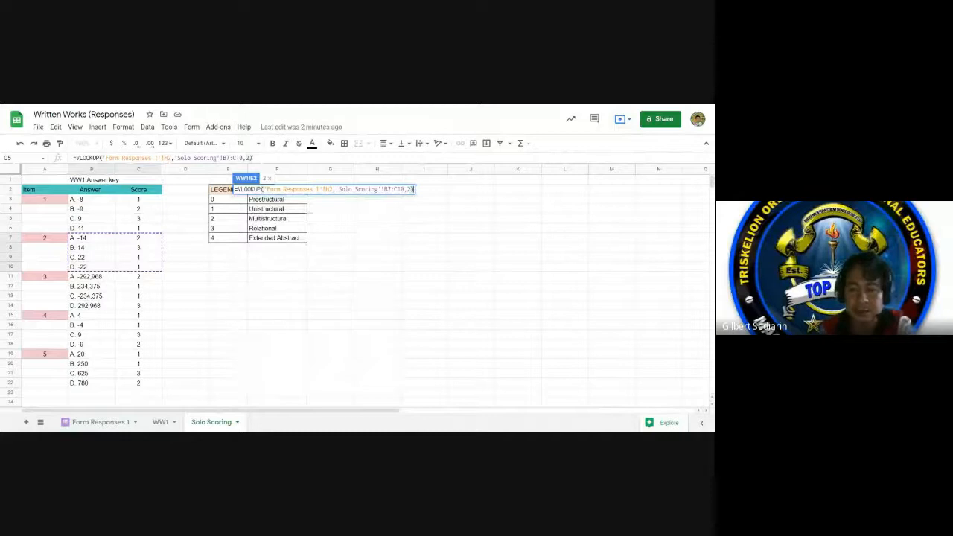
key("Return")
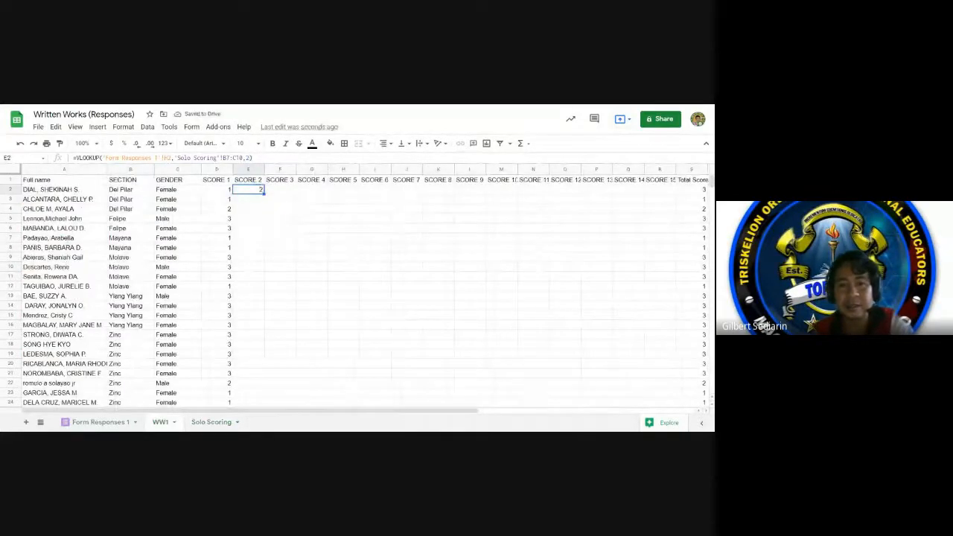
Step: Make E2's lookup range absolute as 'Solo Scoring'!$B$7:$C$10 and accept the suggested autofill for the rest of the SCORE 2 column
double_click(226, 158)
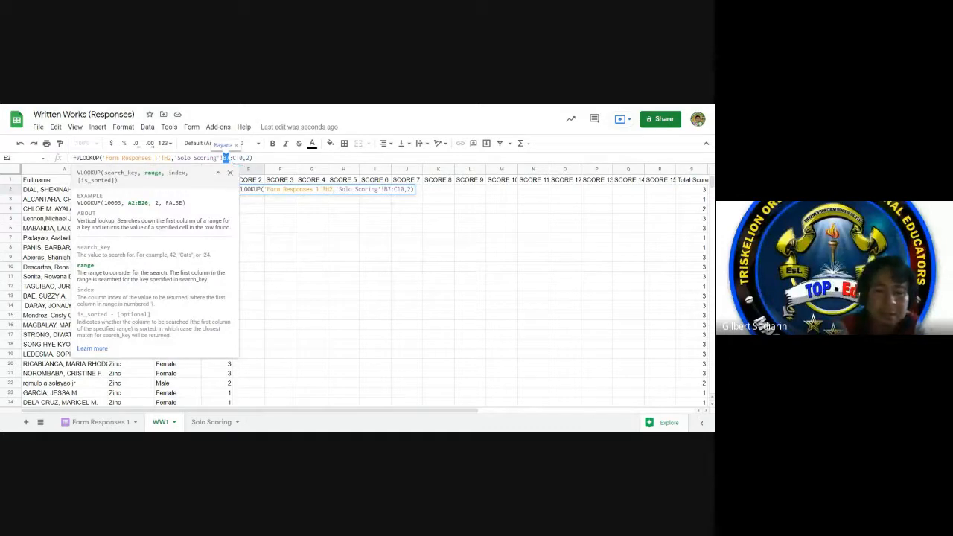
key("F4")
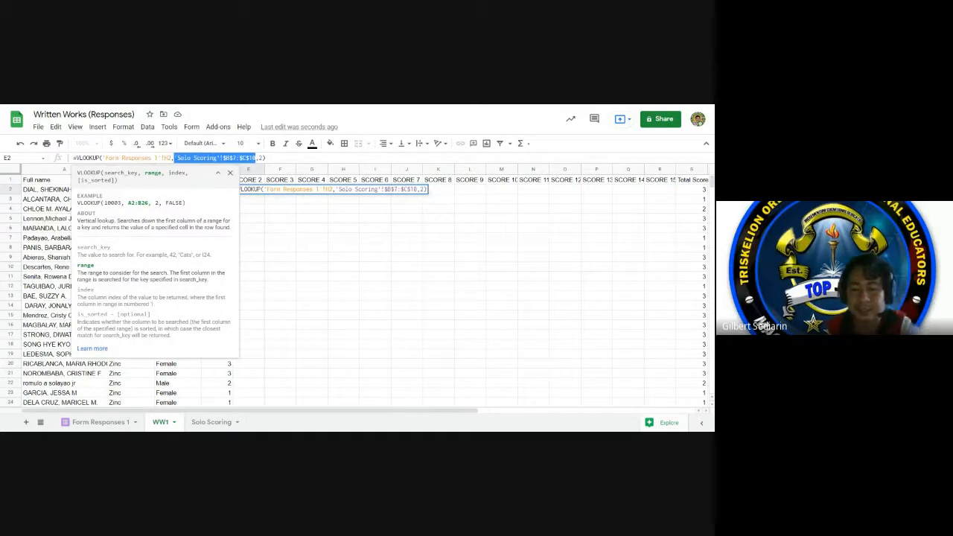
key("Return")
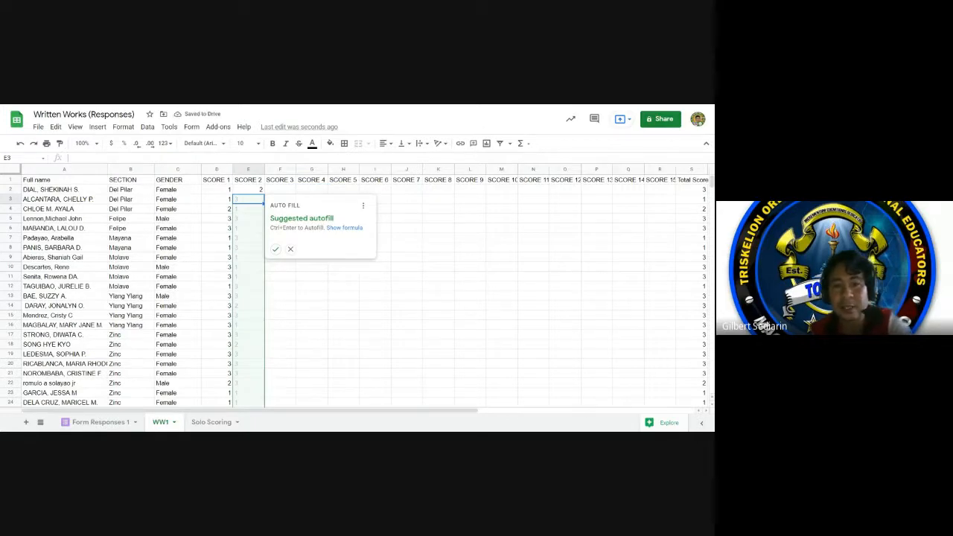
left_click(277, 249)
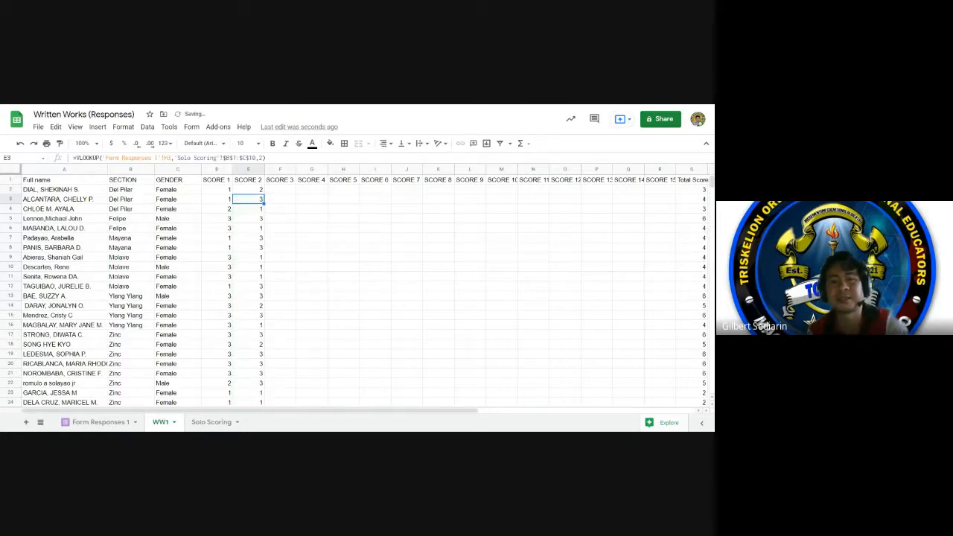
Step: Start a VLOOKUP formula in F2 of the WW1 sheet with 'Form Responses 1'!I2 as the search key
left_click(282, 192)
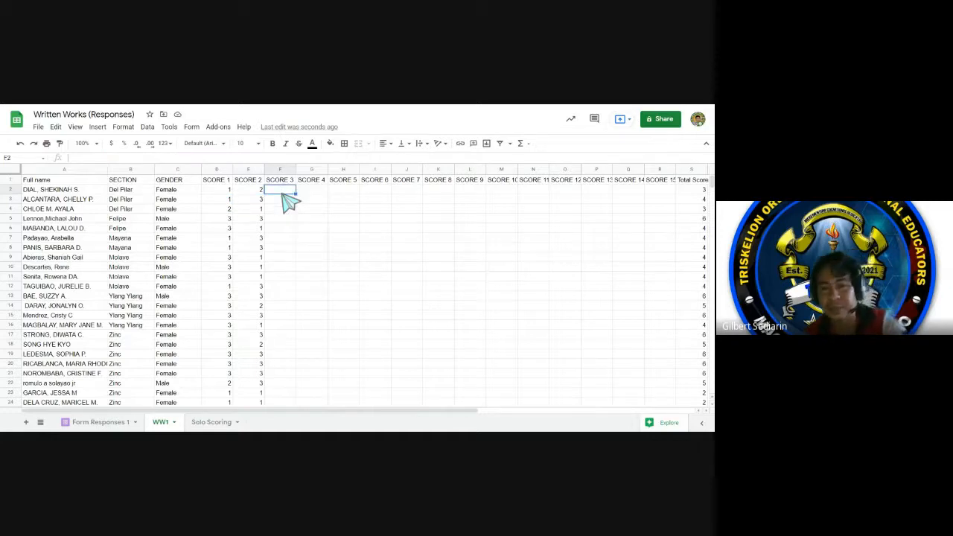
type("=")
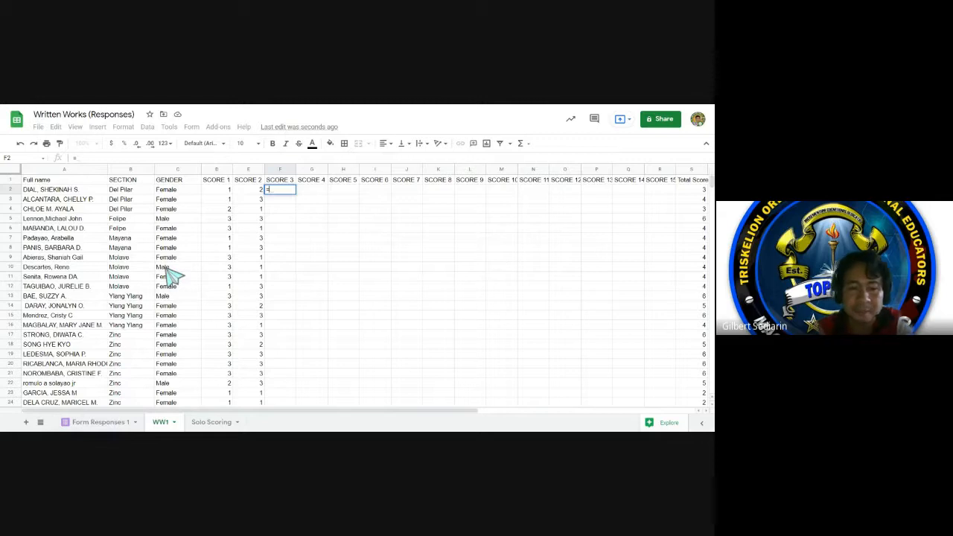
type("v")
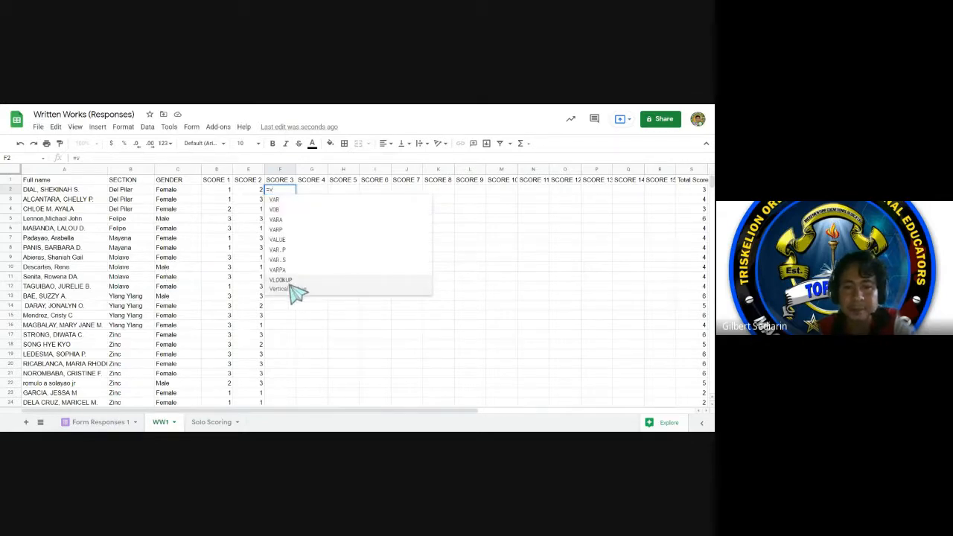
left_click(290, 283)
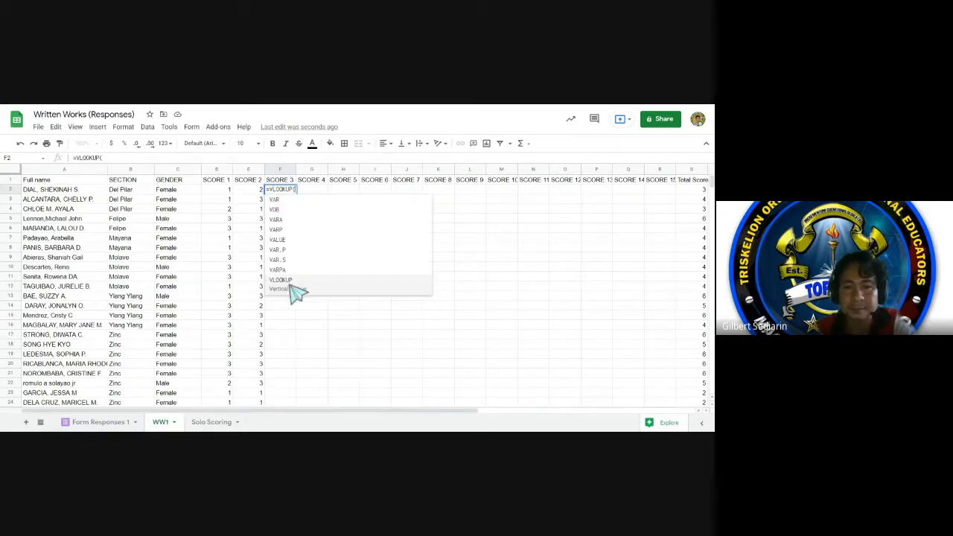
left_click(95, 423)
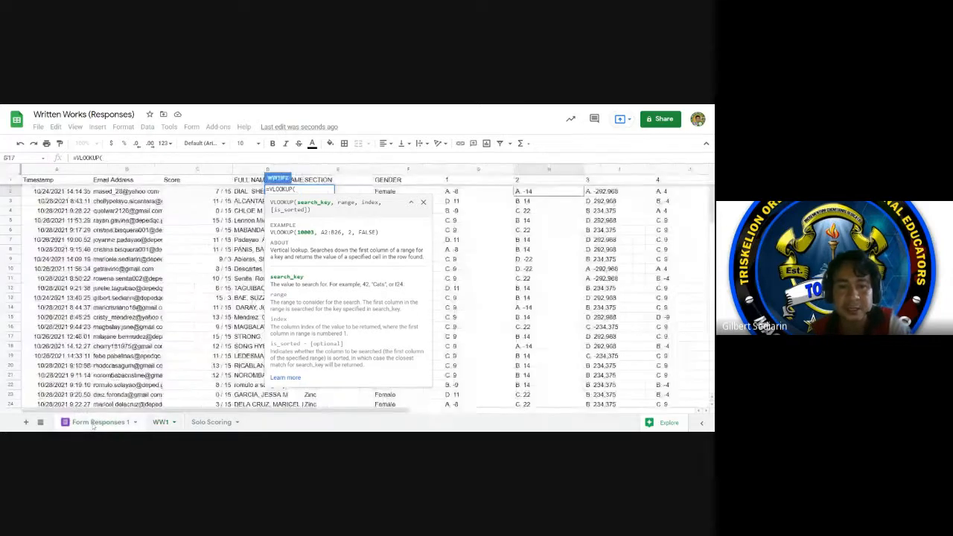
left_click(604, 193)
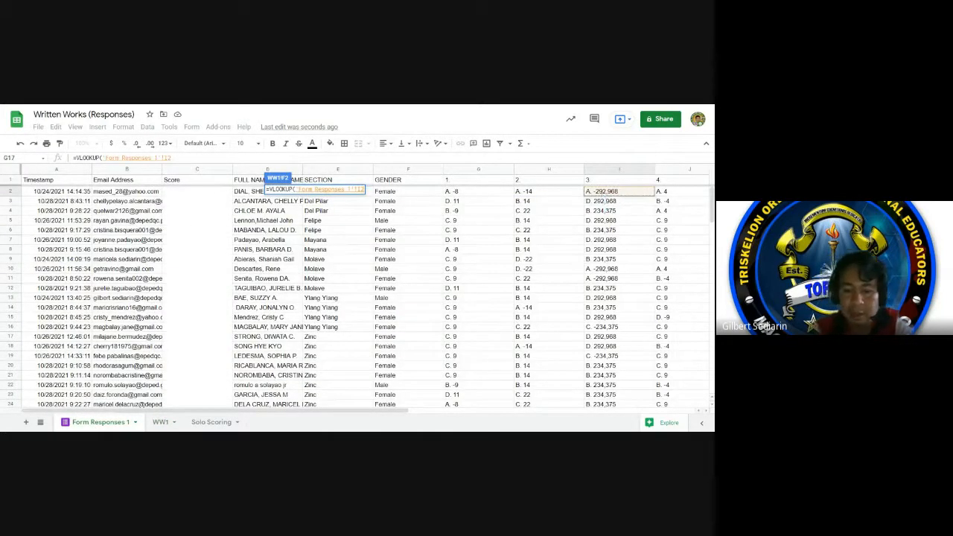
type(",")
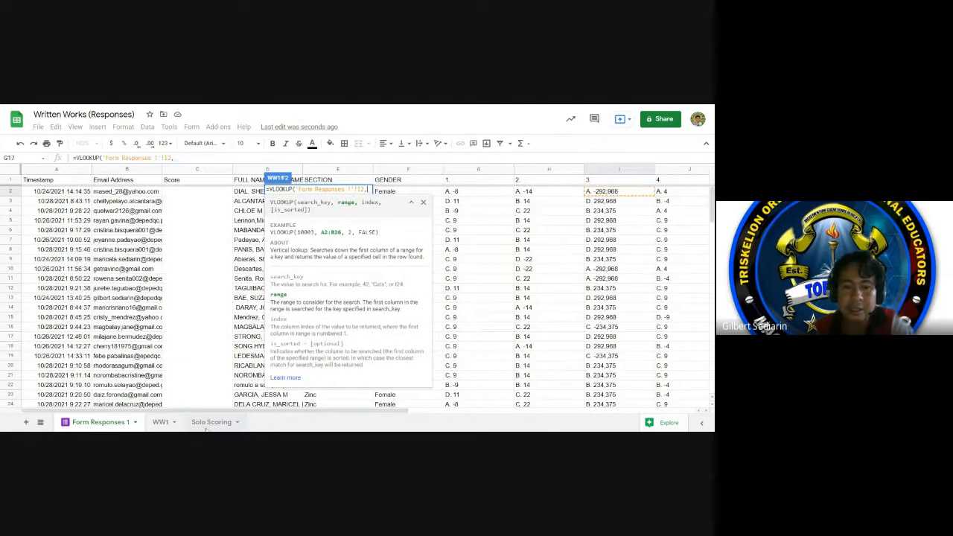
Step: Add the item 3 answer range 'Solo Scoring'!B11:C14 and column index 2 to the SCORE 3 formula in F2
left_click(212, 423)
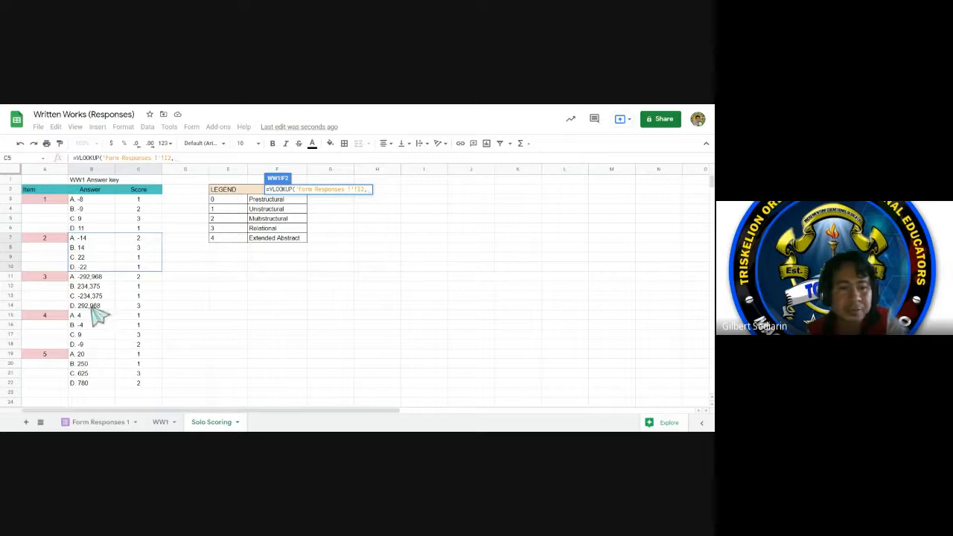
mouse_move(85, 277)
left_mouse_down()
mouse_move(94, 294)
mouse_move(149, 319)
left_mouse_up()
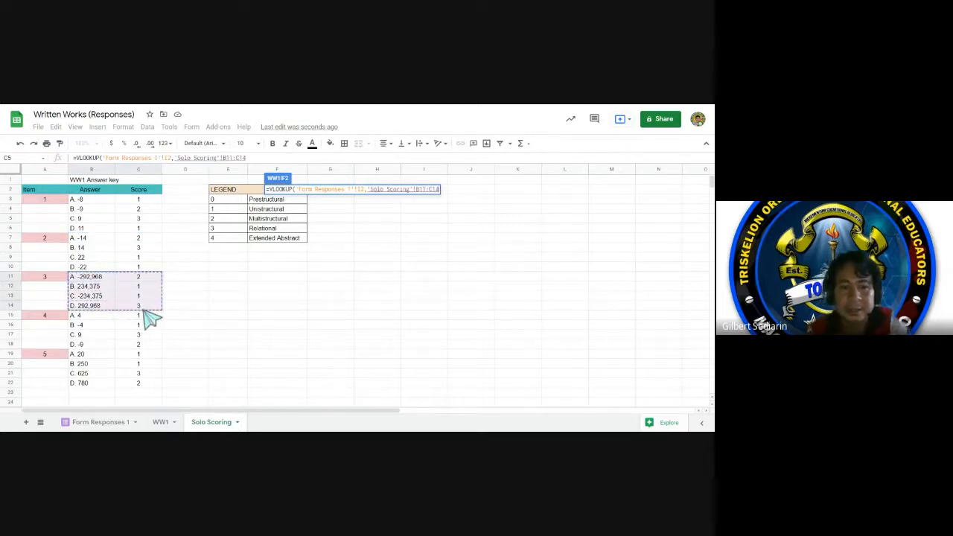
type(",")
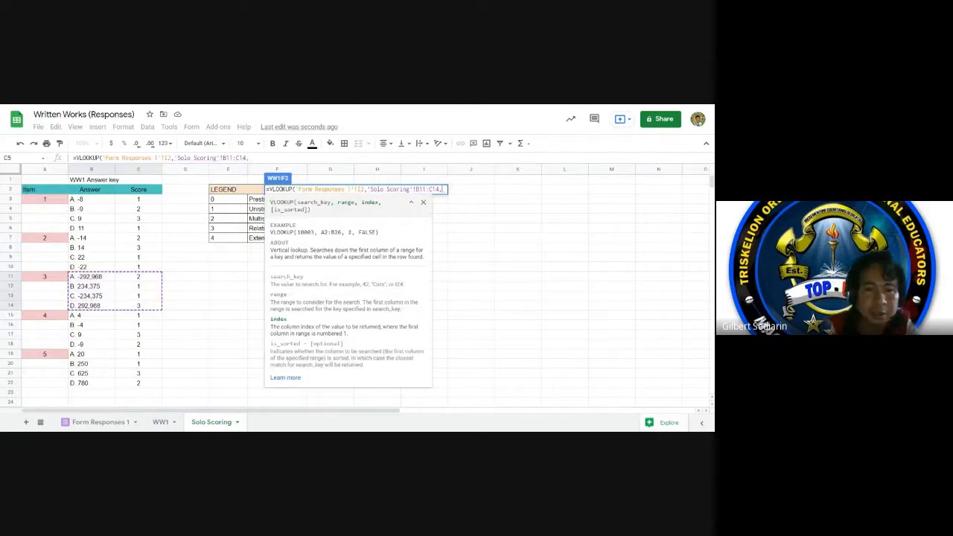
type("2")
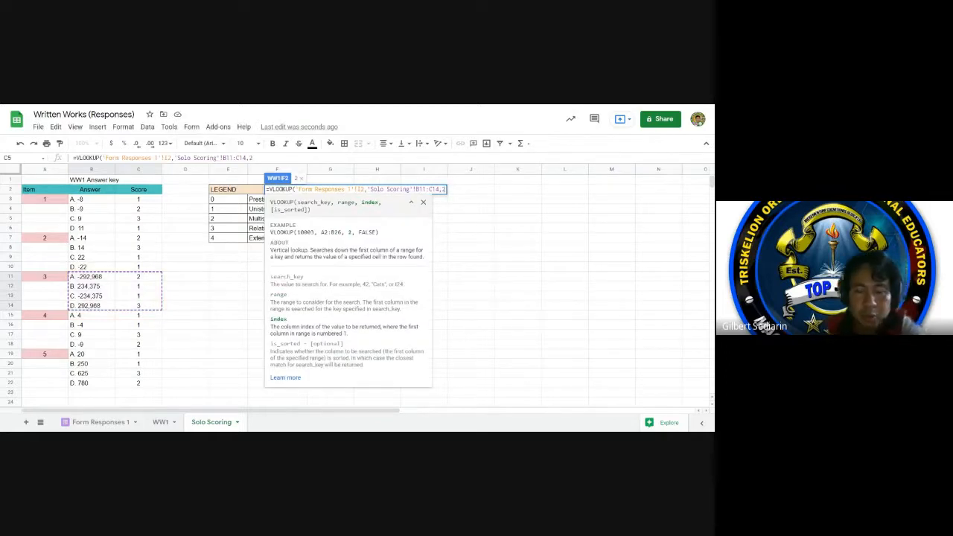
type(")")
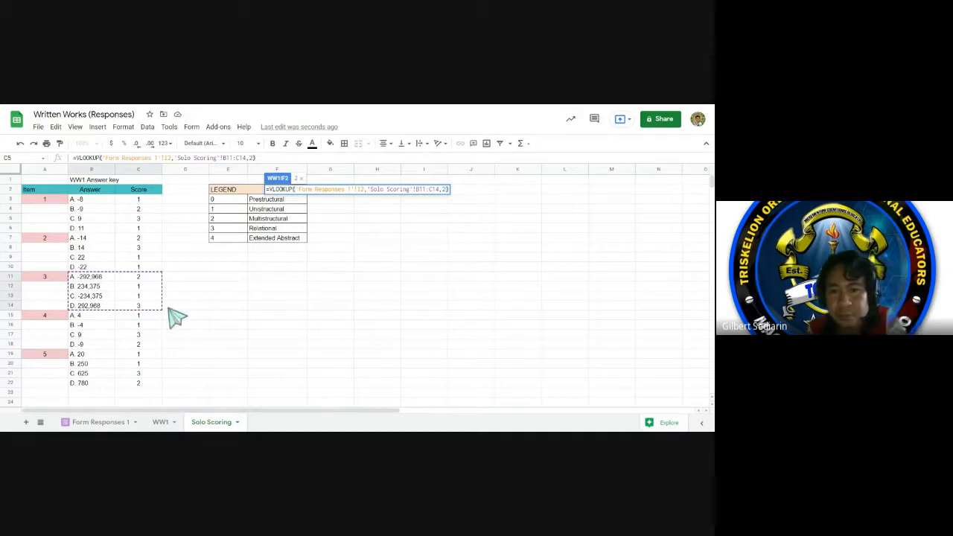
Step: Make F2's lookup range absolute as 'Solo Scoring'!$B$11:$C$14 and fill the SCORE 3 formula down to F29
double_click(421, 190)
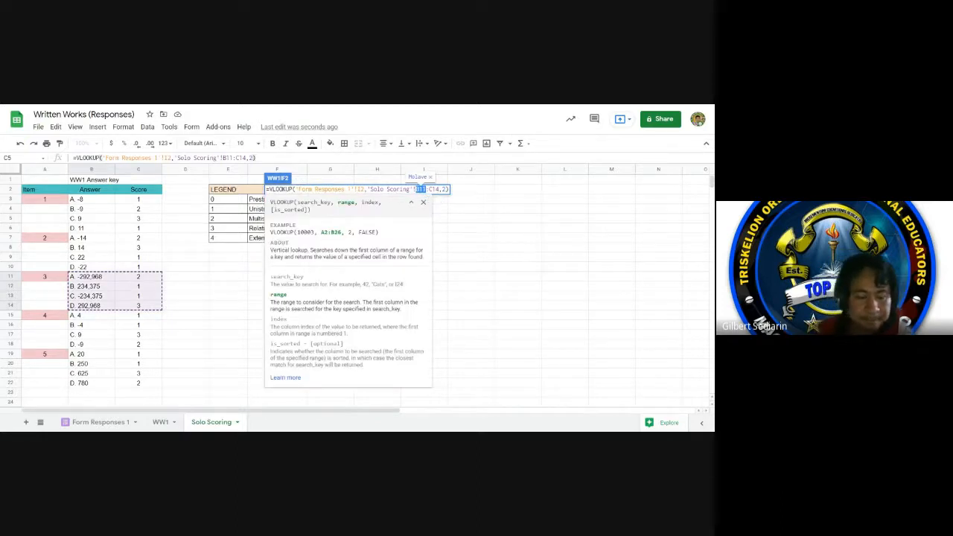
key("F4")
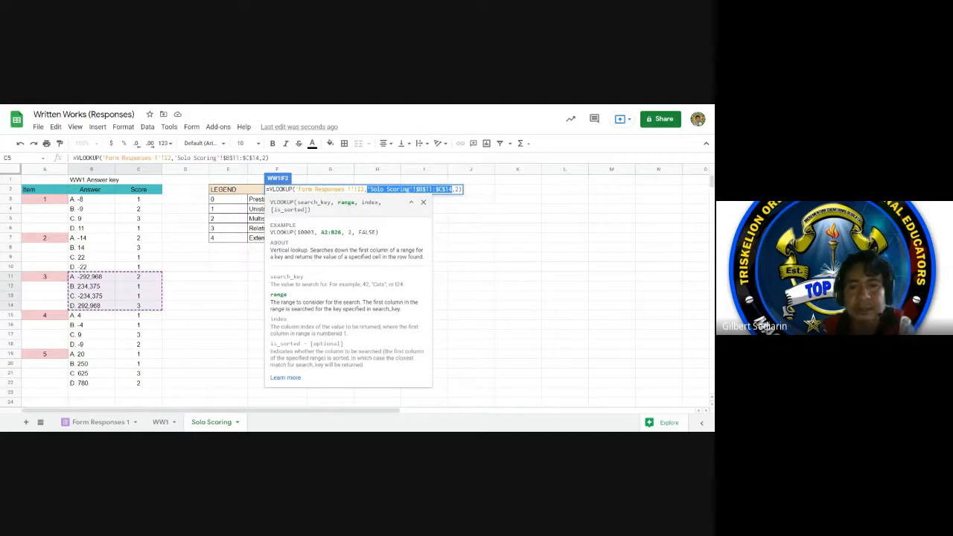
key("Return")
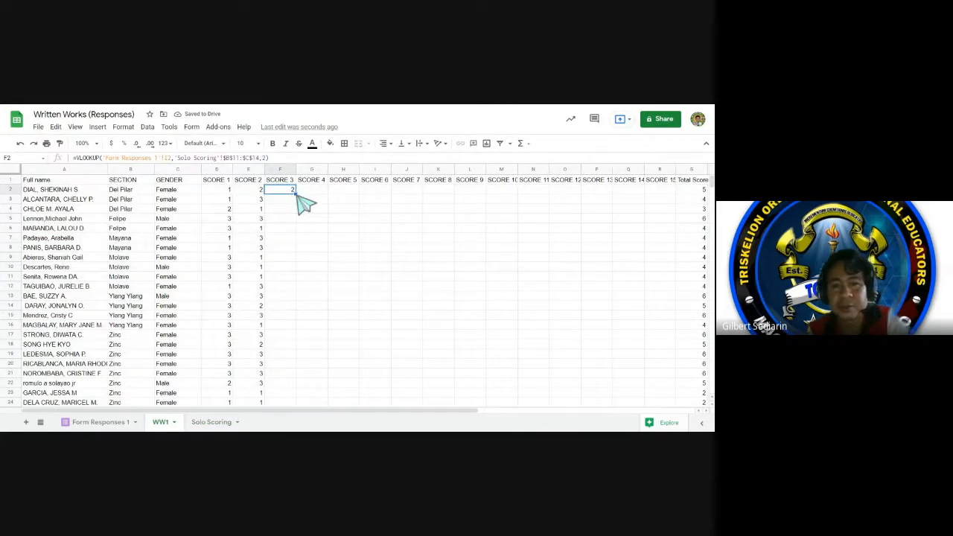
left_click_drag(297, 194, 291, 376)
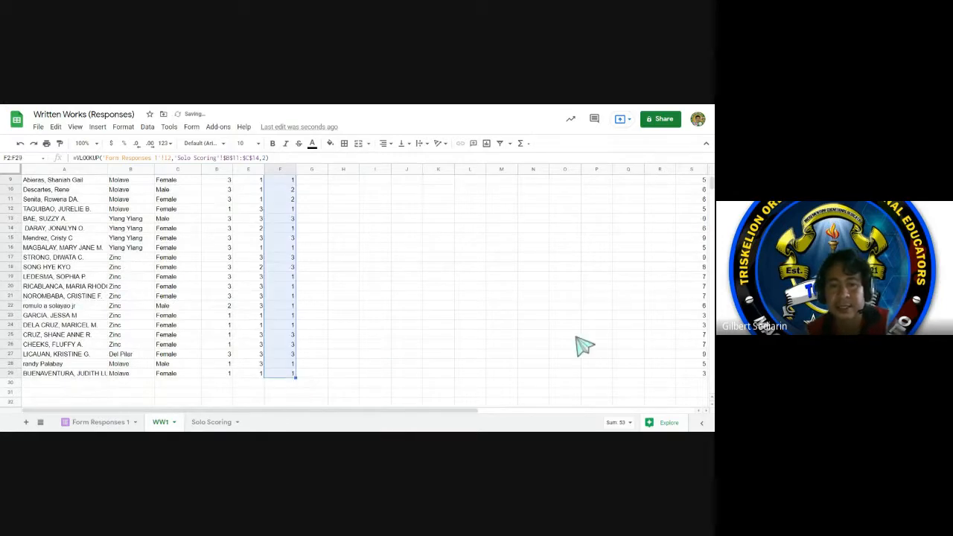
Step: Enter =sum(D2:R2) in S2 of the WW1 sheet to total the first respondent's SCORE 1 to SCORE 15 columns
left_click_drag(712, 186, 708, 159)
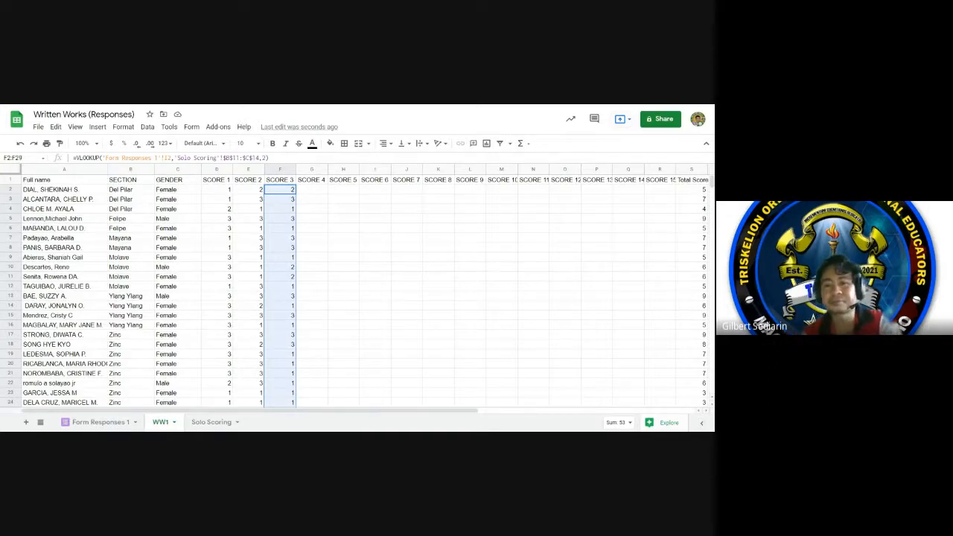
left_click(693, 192)
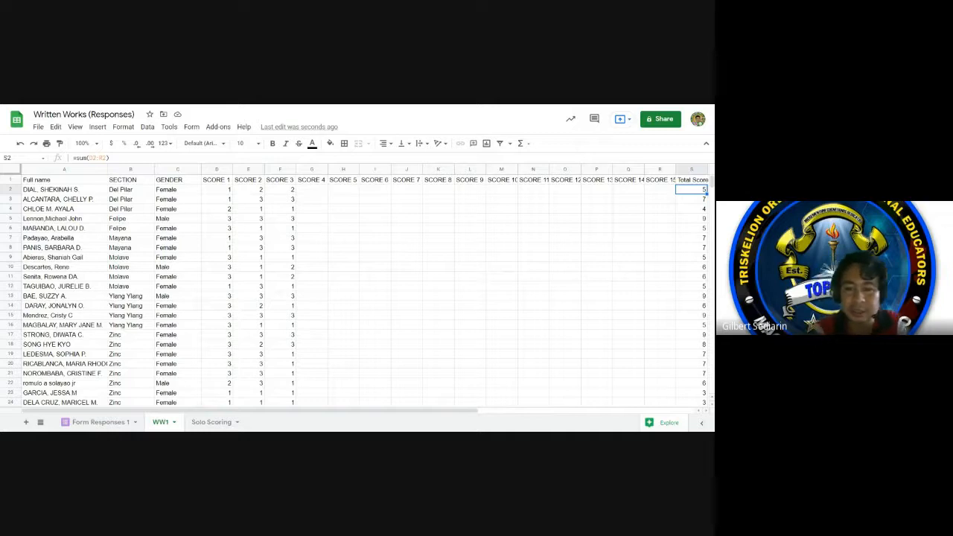
type("=")
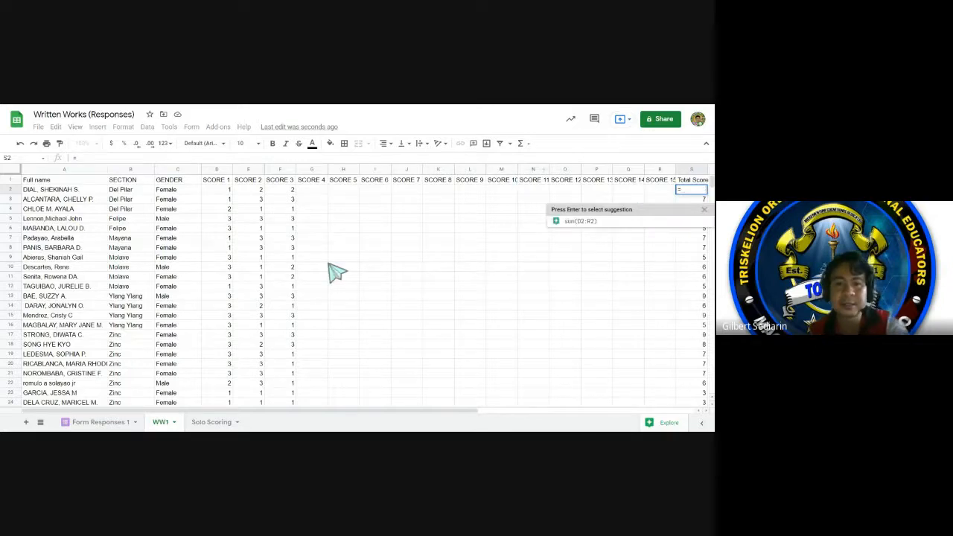
type("sum")
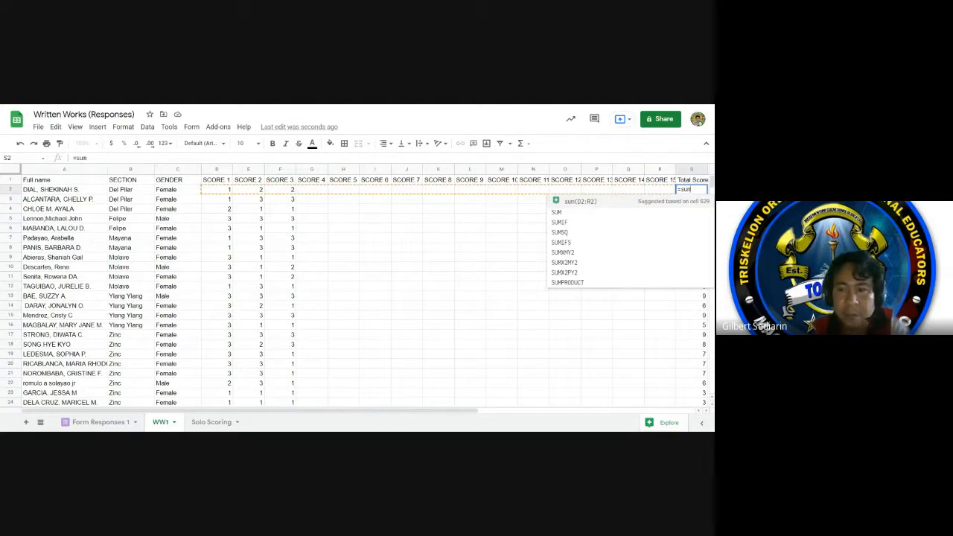
type("(")
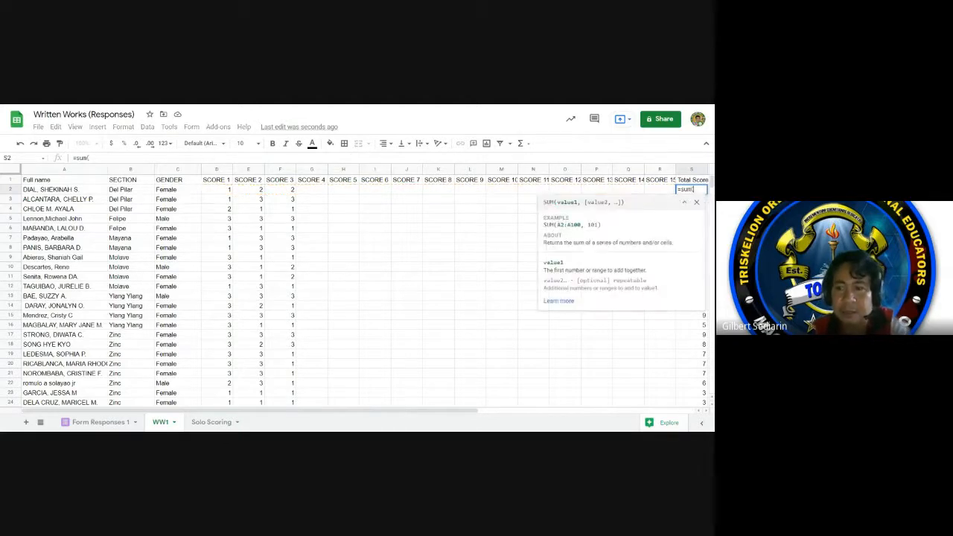
left_click(219, 189)
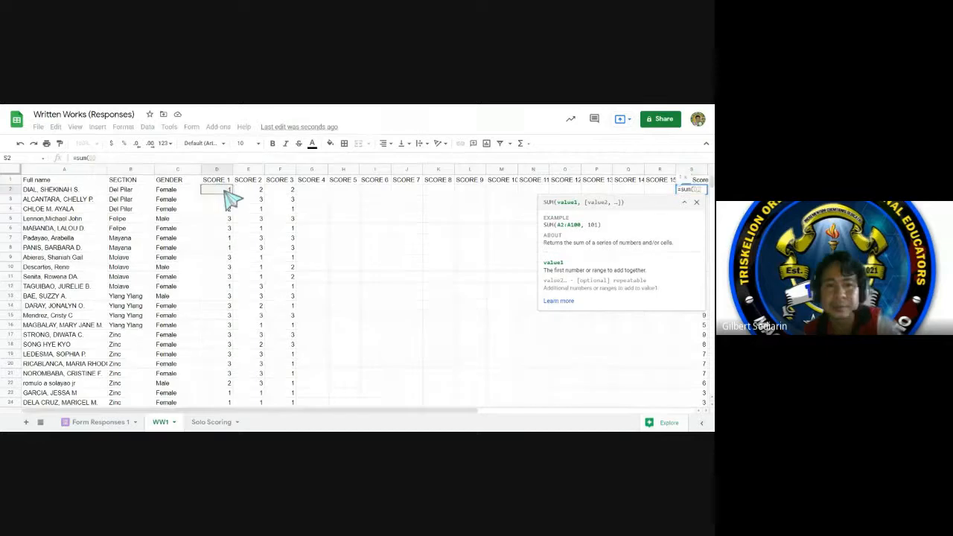
left_click_drag(225, 191, 663, 195)
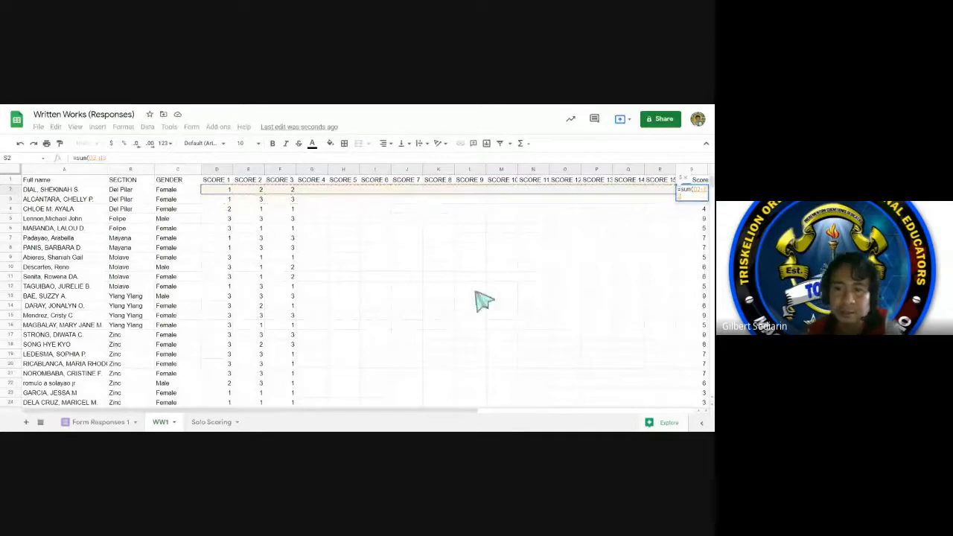
type(")")
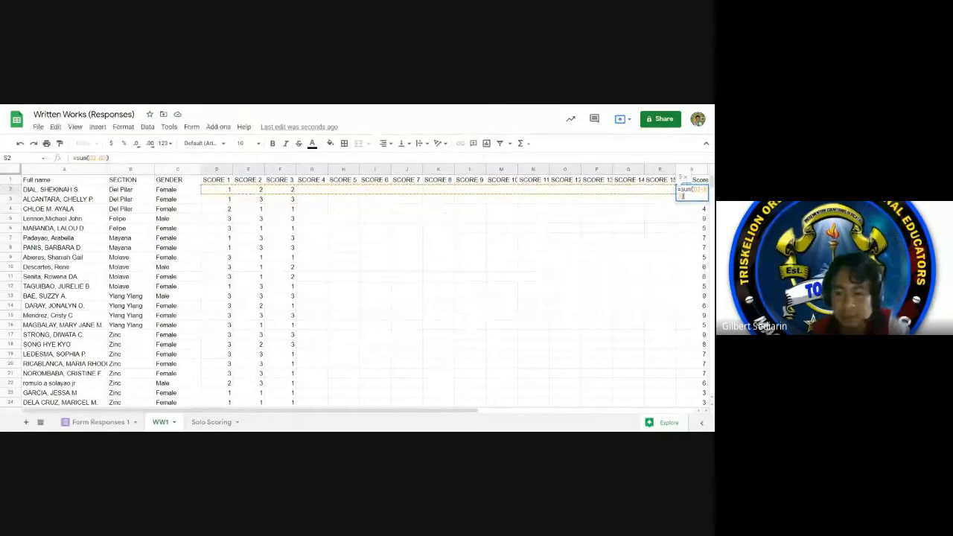
key("Return")
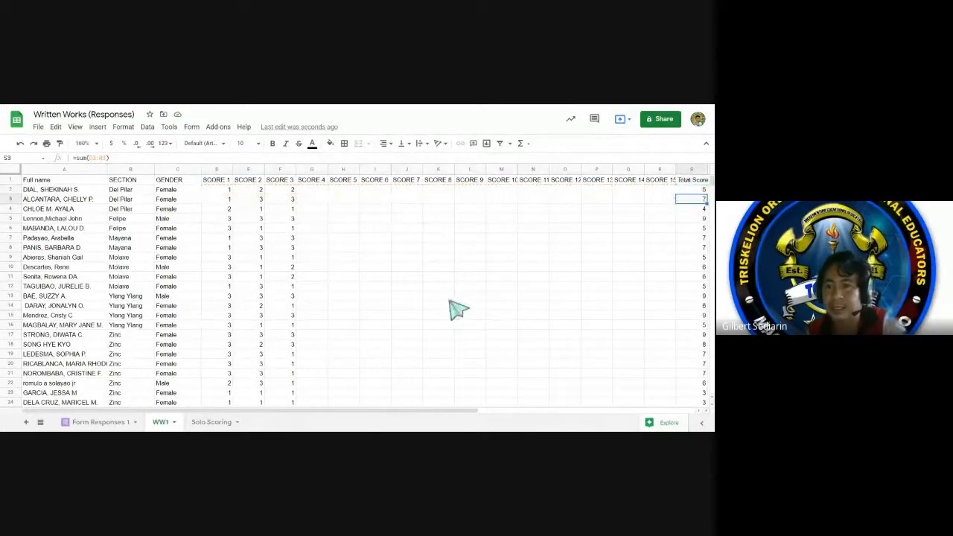
Step: Fill the Total Score formula from S2 down to S29
left_click(690, 191)
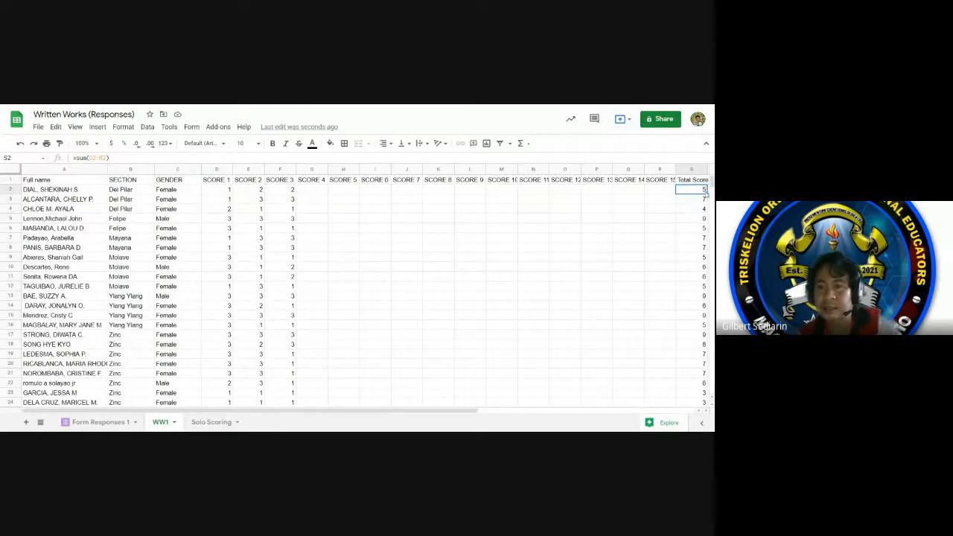
left_click_drag(706, 192, 618, 222)
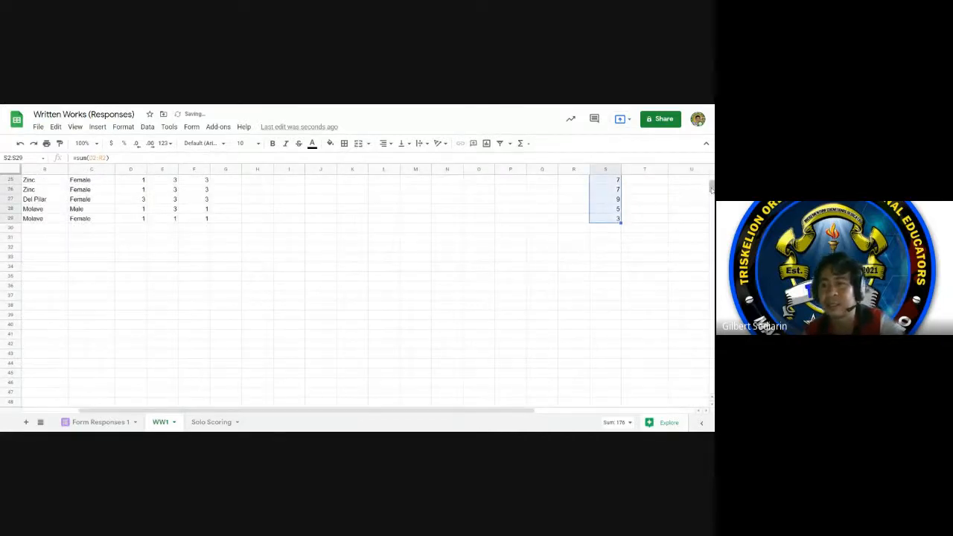
left_click_drag(711, 189, 712, 181)
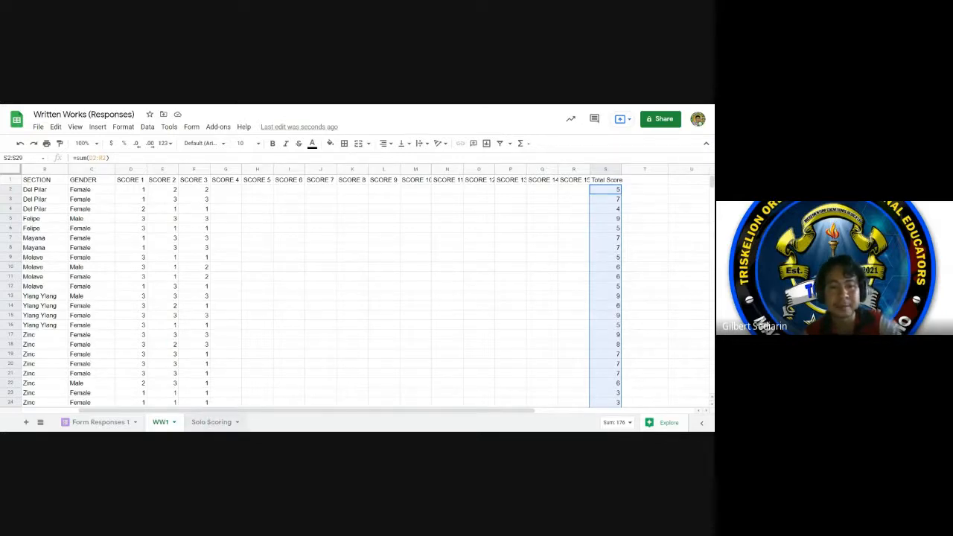
Step: Review the Solo Scoring answer key, then select the score cells D2:R3 in the WW1 sheet
left_click(211, 422)
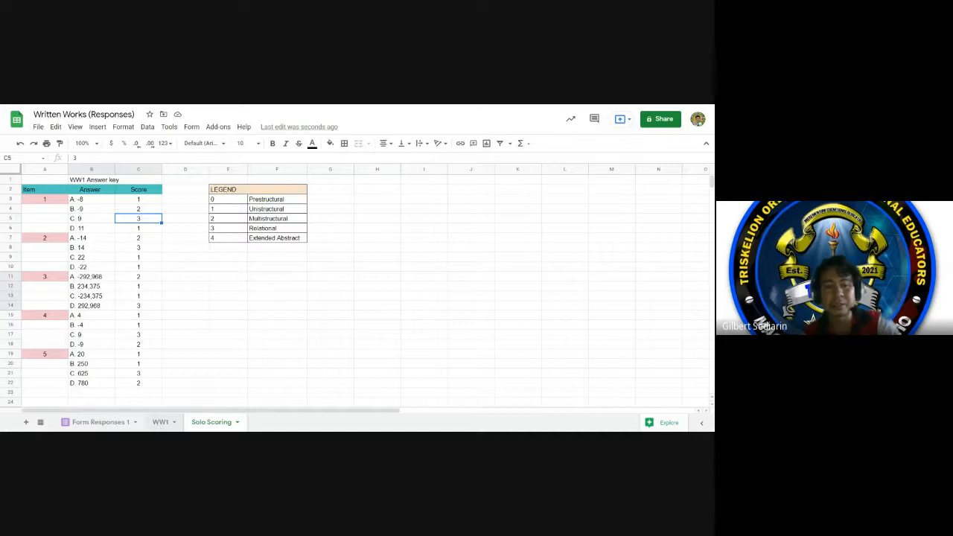
left_click(159, 422)
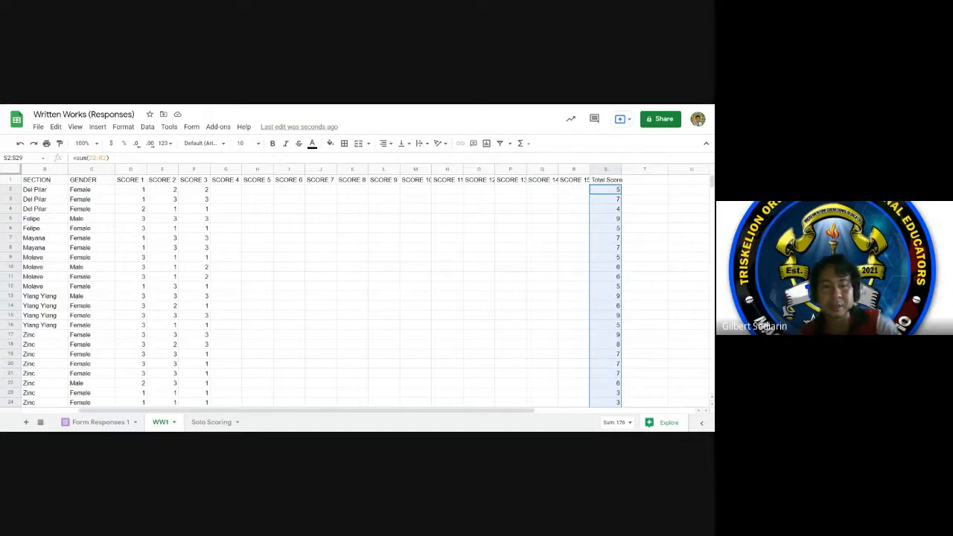
left_click_drag(138, 192, 574, 210)
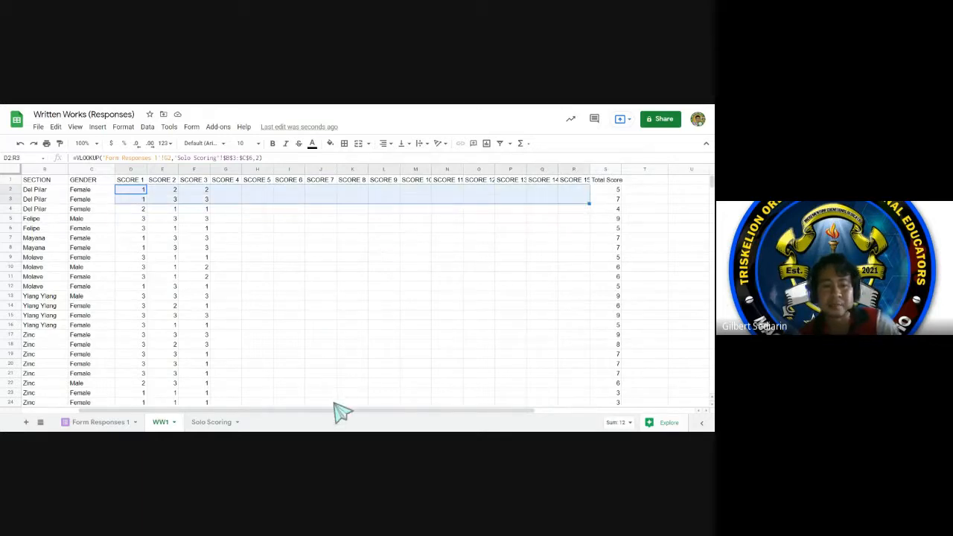